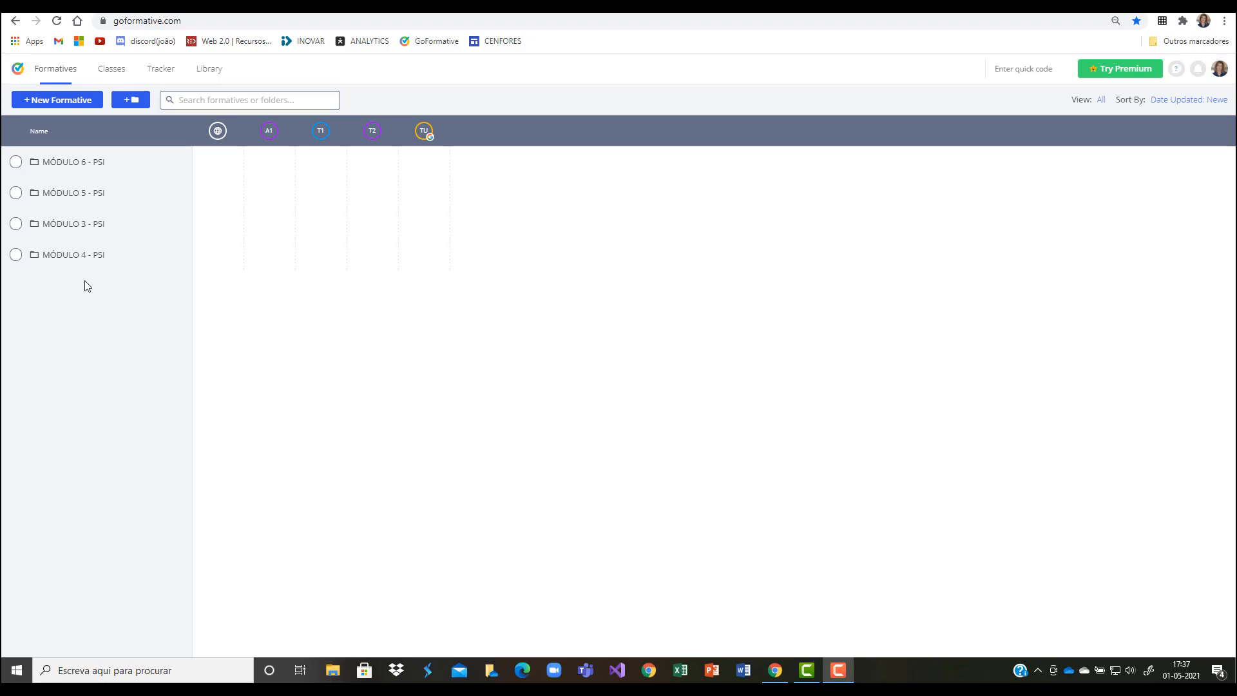
Step: Create a folder named FORMAÇÃO-PTD in the main Formatives list
{"action": "left_click", "coordinate": [132, 101]}
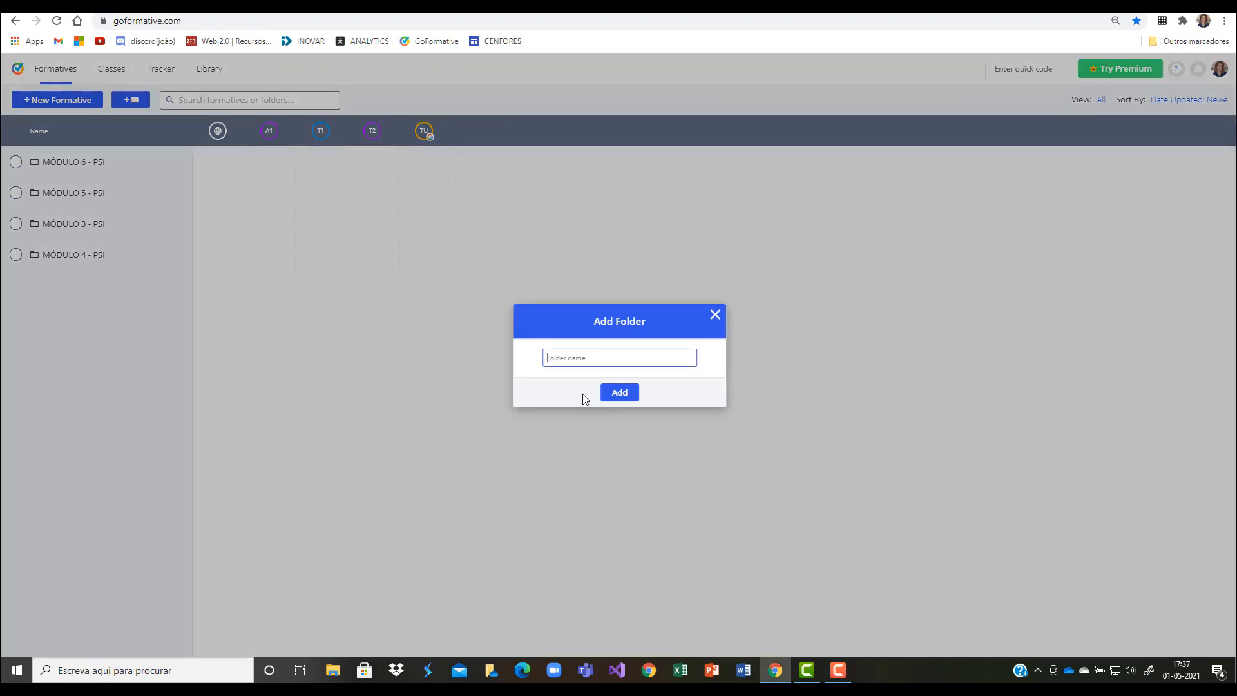
{"action": "type", "text": "FORMAÇÃO-PTD"}
{"action": "left_click", "coordinate": [621, 394]}
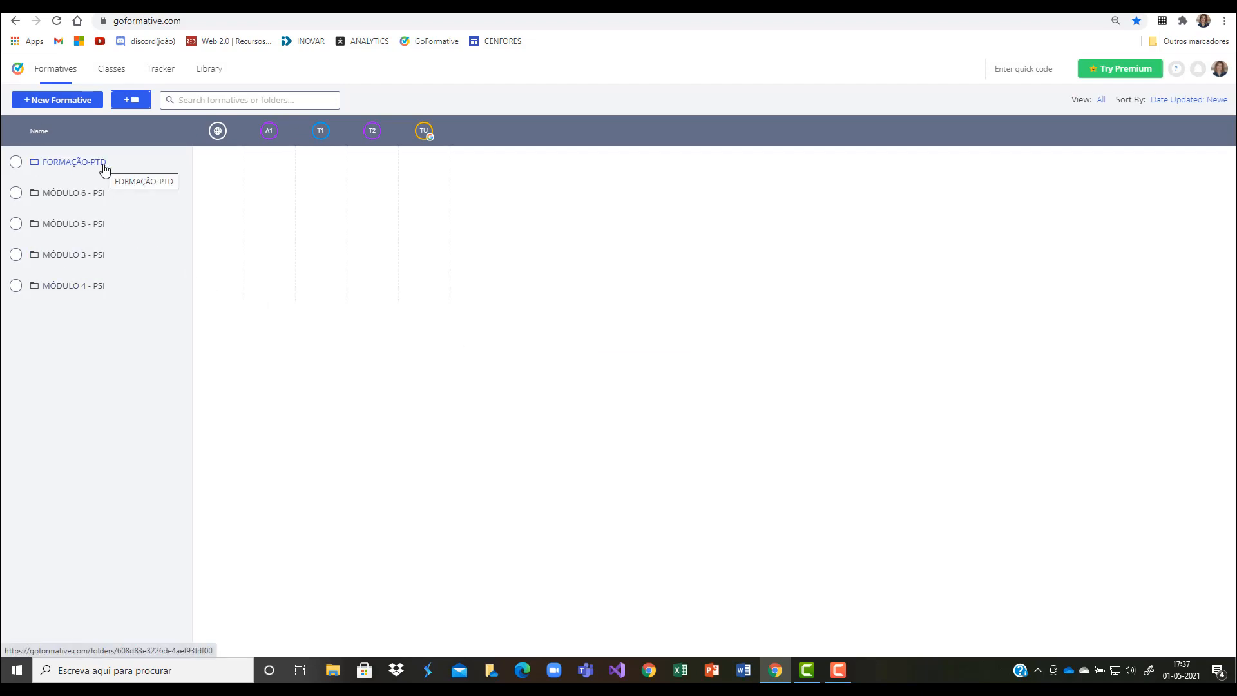
Step: Inside the FORMAÇÃO-PTD folder, create a subfolder named FICHAS DE TRABALHO
{"action": "left_click", "coordinate": [69, 164]}
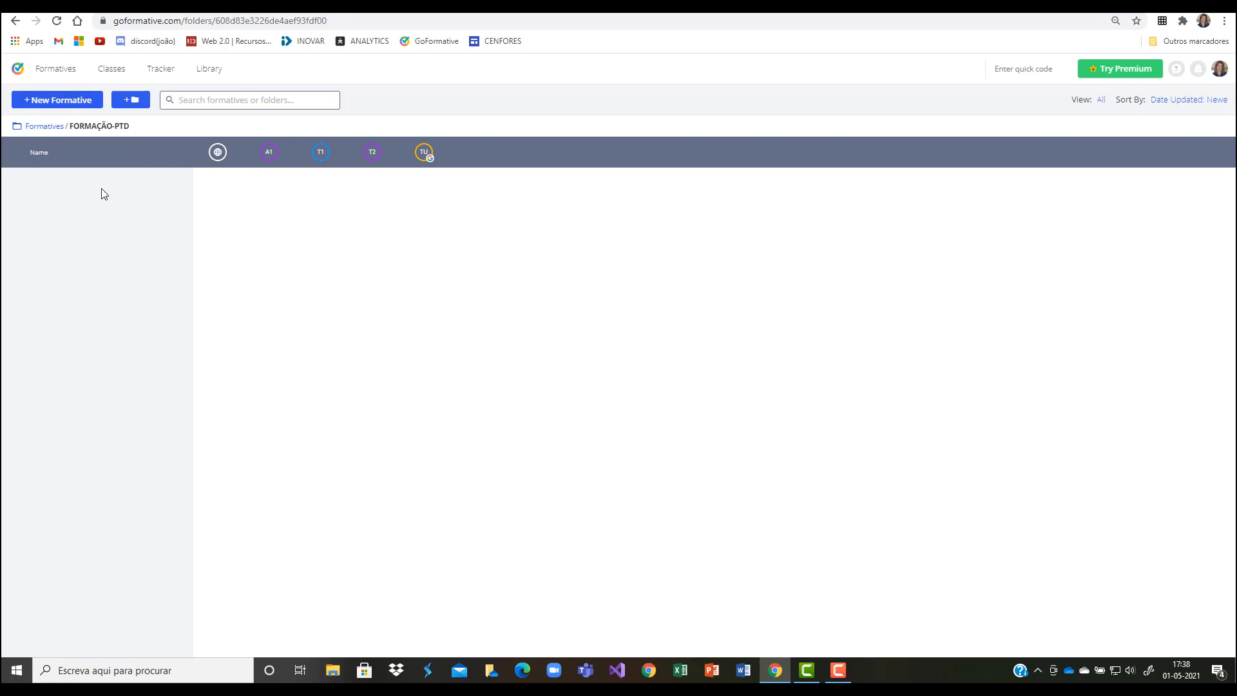
{"action": "left_click", "coordinate": [123, 98]}
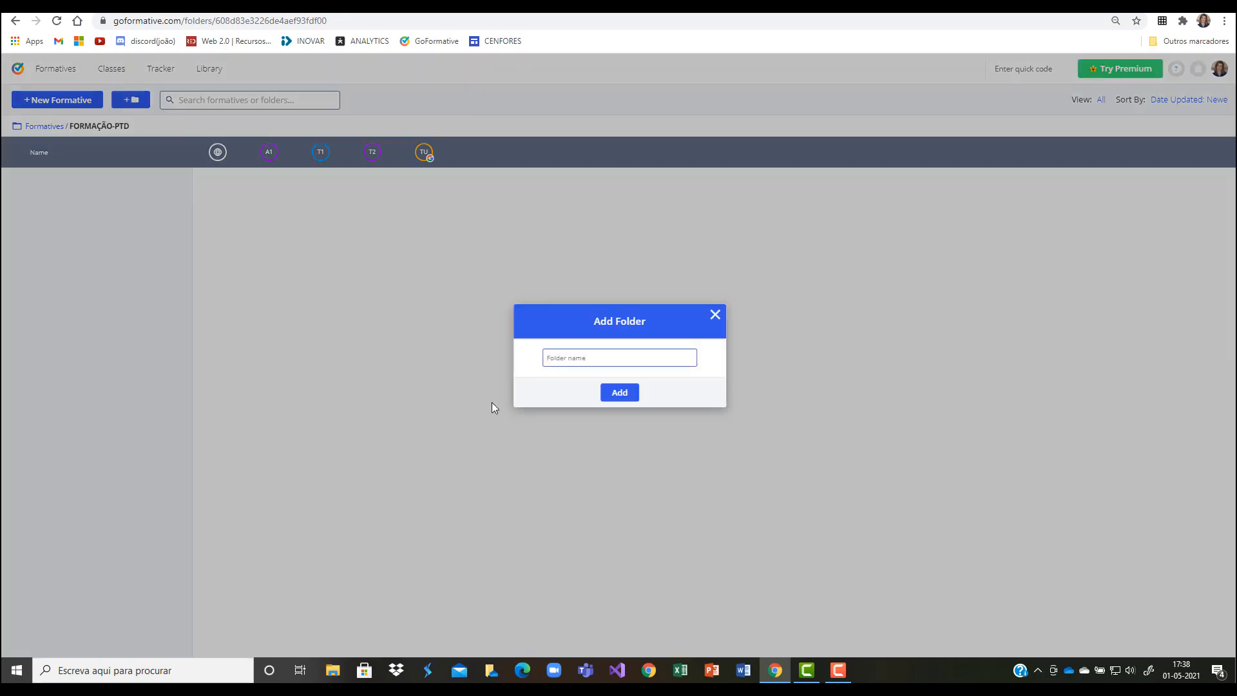
{"action": "type", "text": "FICHAS DE TRABALHO"}
{"action": "left_click", "coordinate": [620, 393]}
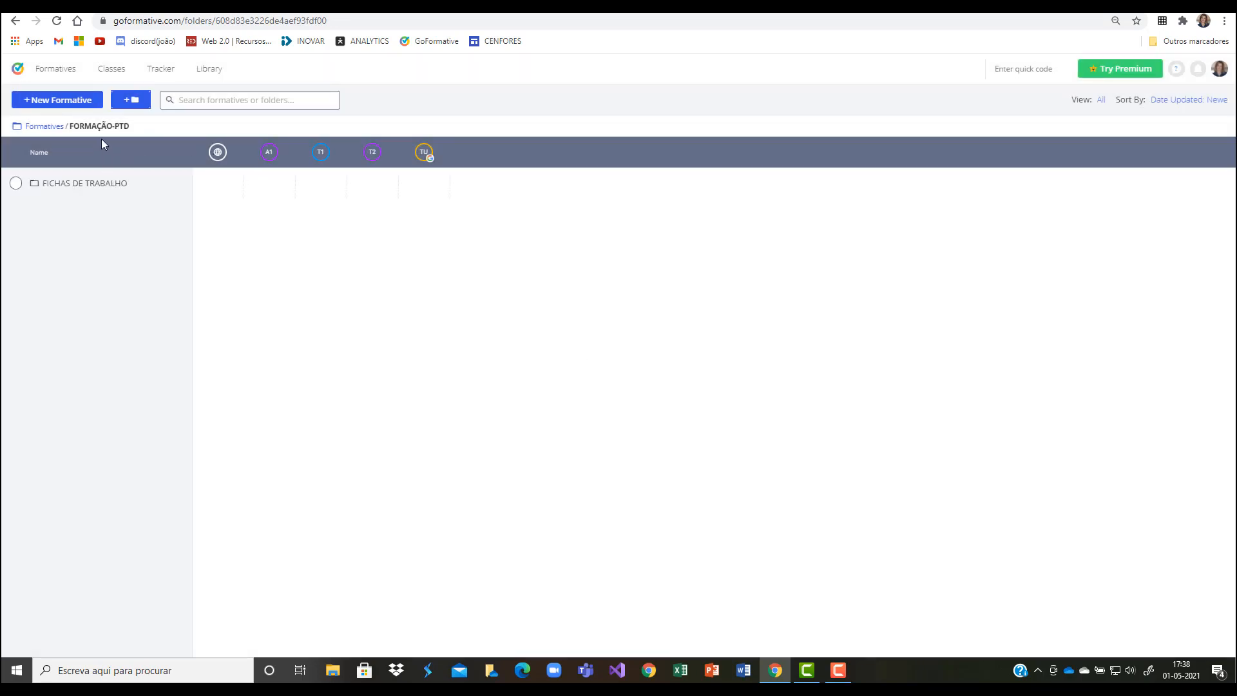
Step: Add a second subfolder named AVALIAÇÃO FORMATIVA to the FORMAÇÃO-PTD folder
{"action": "left_click", "coordinate": [131, 101]}
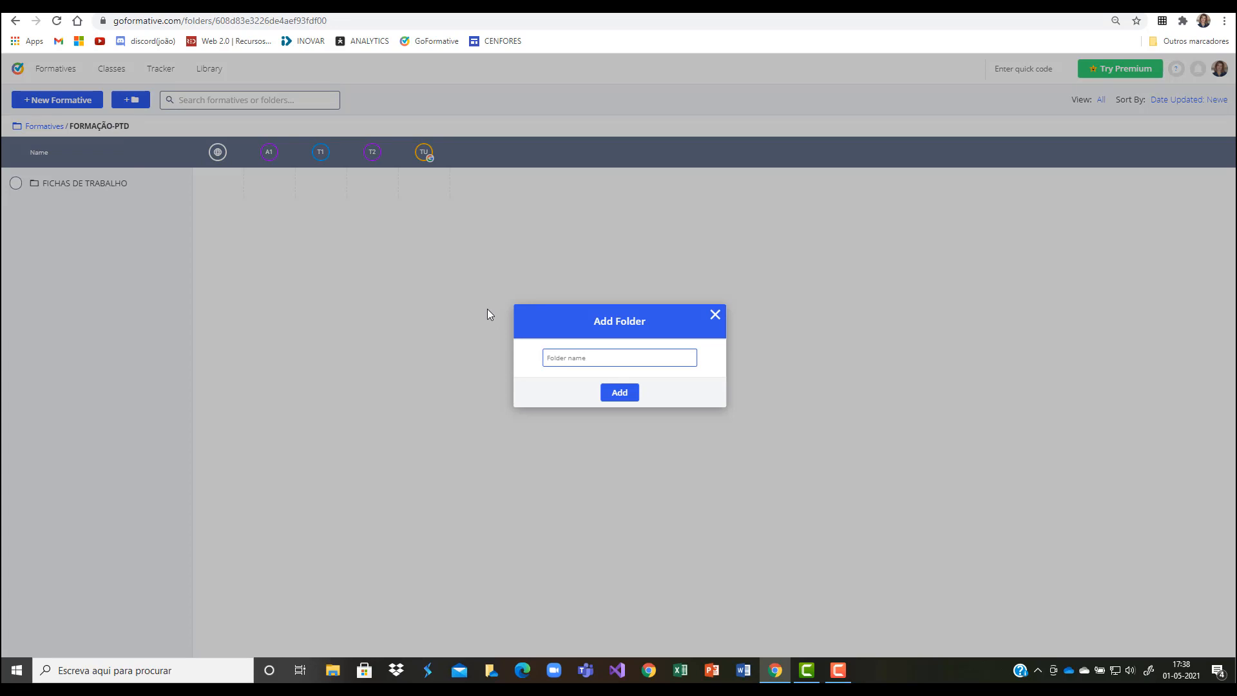
{"action": "type", "text": "AVALIAÇÃO FORMATIVA"}
{"action": "left_click", "coordinate": [609, 396]}
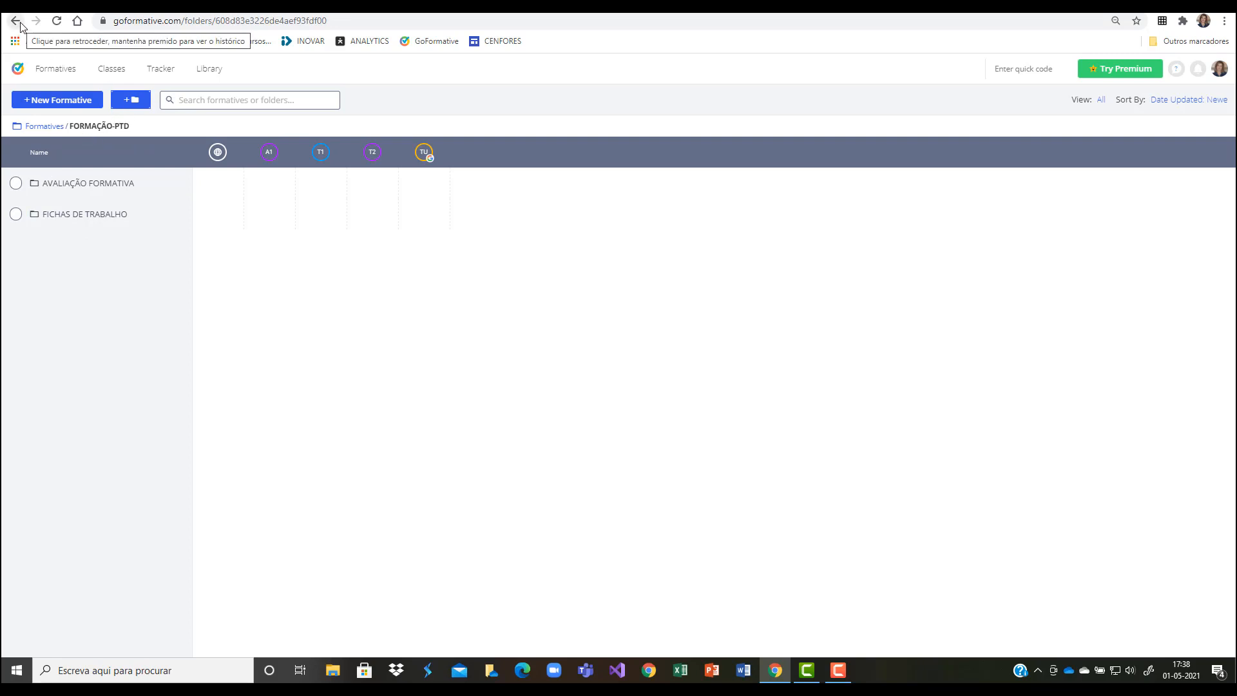
Step: Review the folder structure from the Formatives list down to FORMAÇÃO-PTD / AVALIAÇÃO FORMATIVA and return to the top level
{"action": "left_click", "coordinate": [53, 128]}
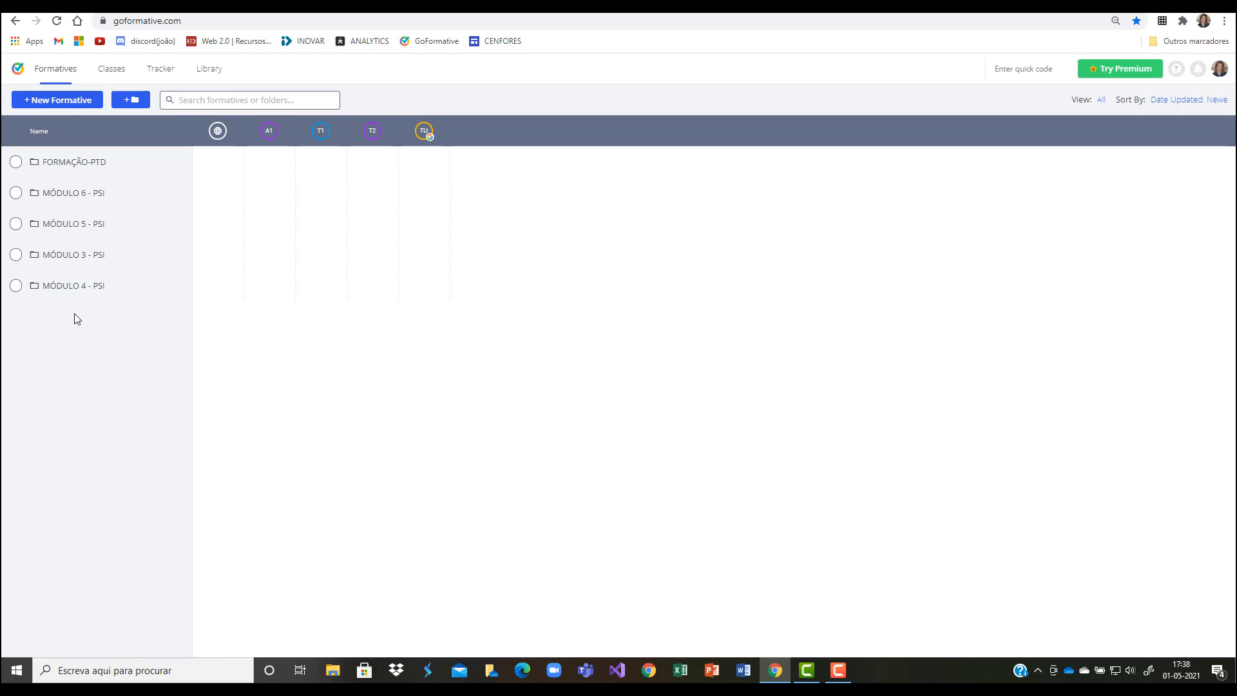
{"action": "left_click", "coordinate": [73, 164]}
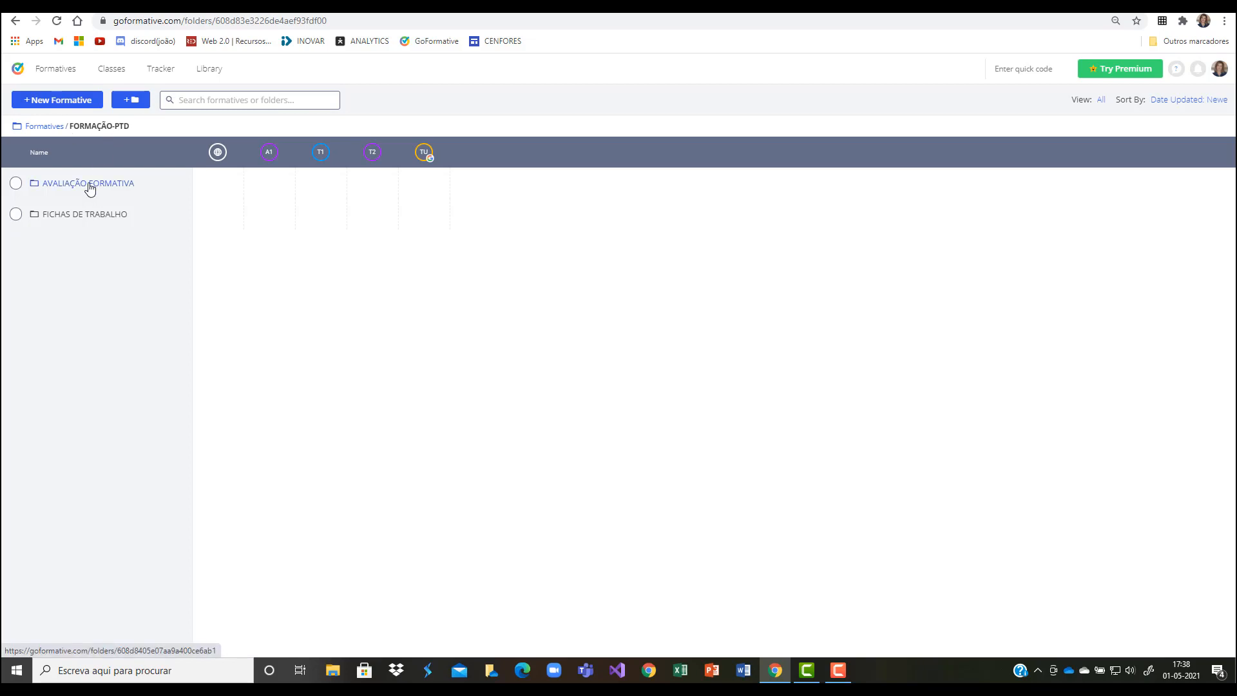
{"action": "left_click", "coordinate": [80, 184]}
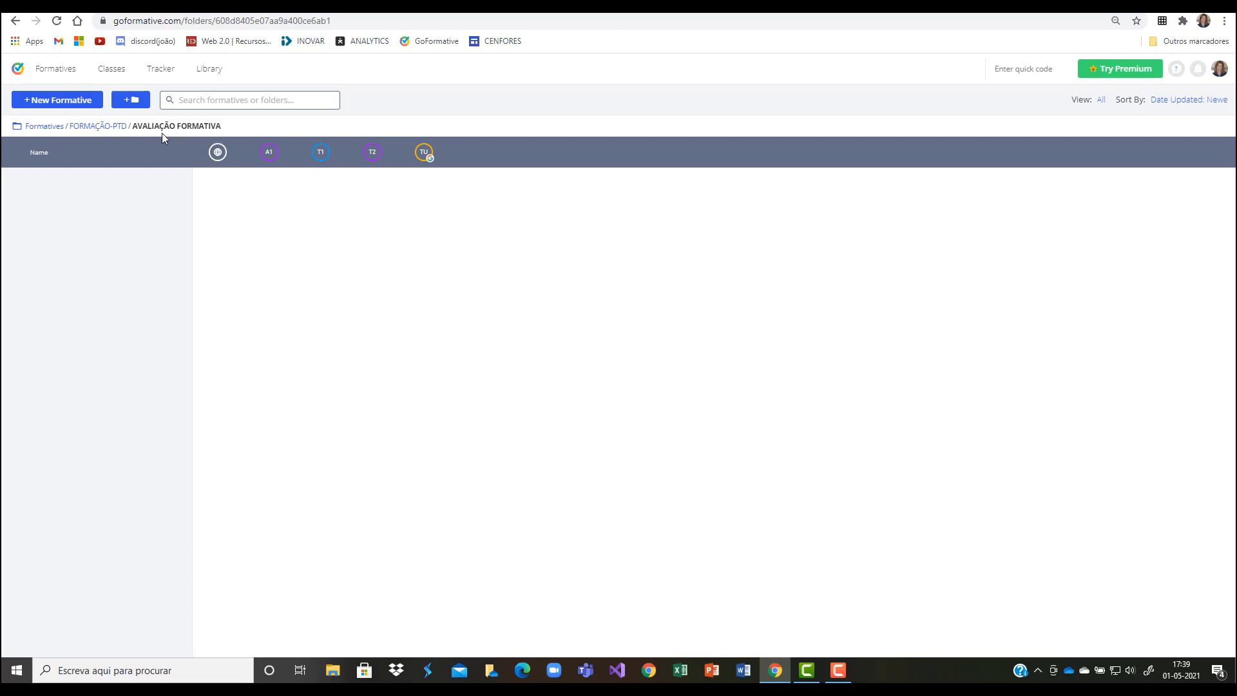
{"action": "left_click", "coordinate": [49, 128]}
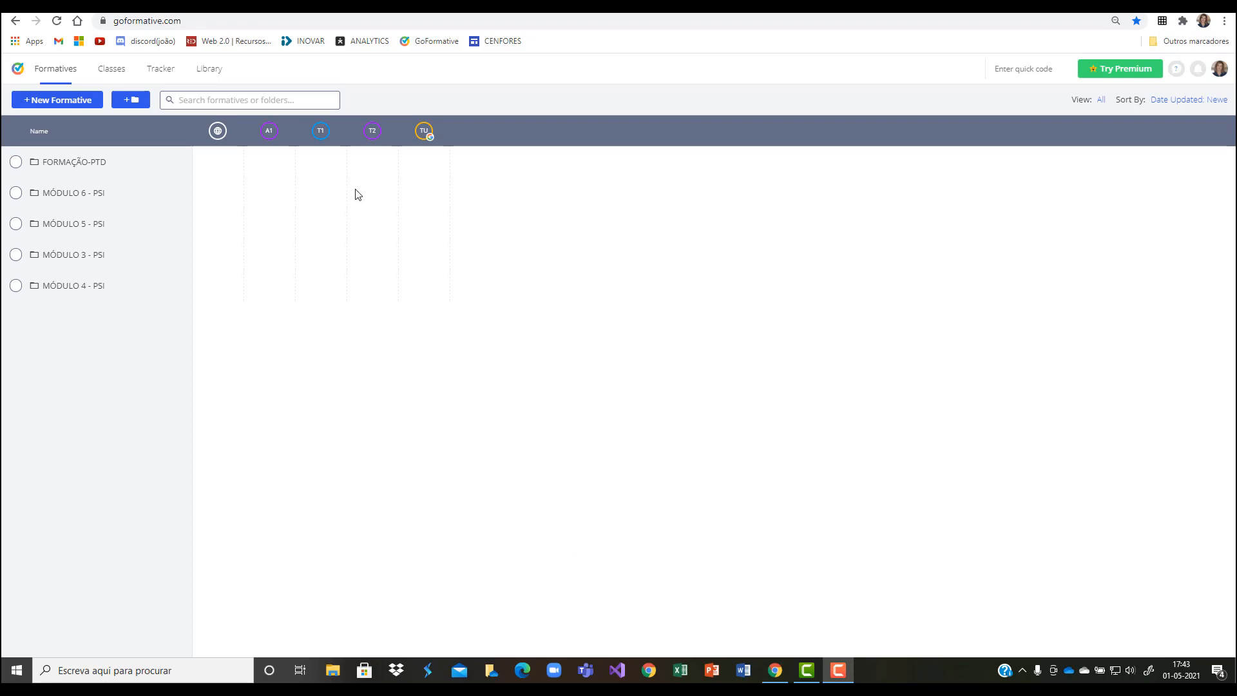
Step: In FORMAÇÃO-PTD / AVALIAÇÃO FORMATIVA, create a new formative titled "Ficha de Avaliação Formativa 1" and return to the folder
{"action": "left_click", "coordinate": [75, 165]}
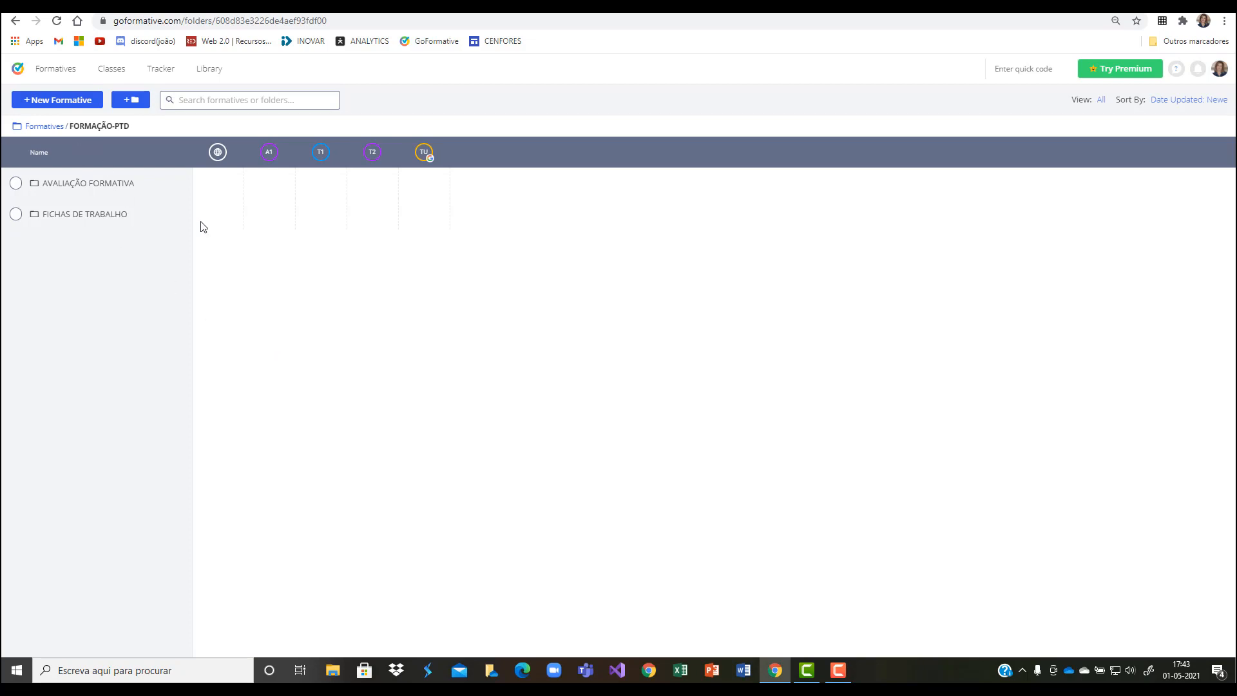
{"action": "left_click", "coordinate": [88, 187]}
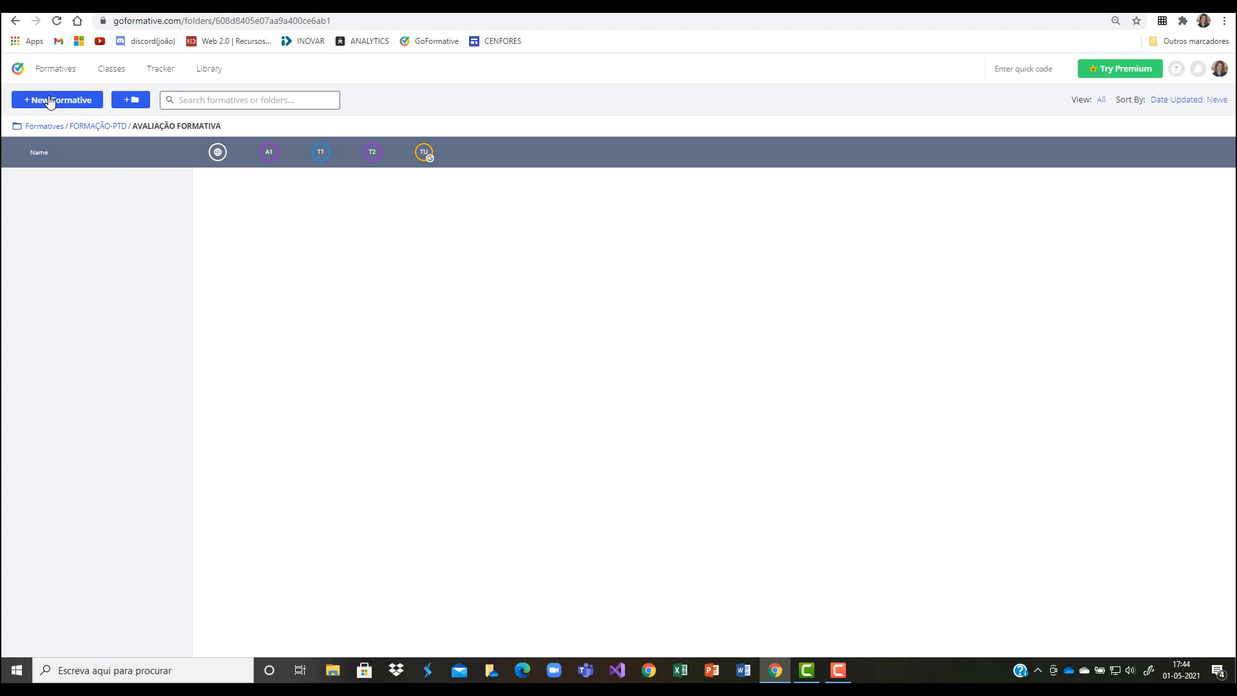
{"action": "left_click", "coordinate": [49, 101]}
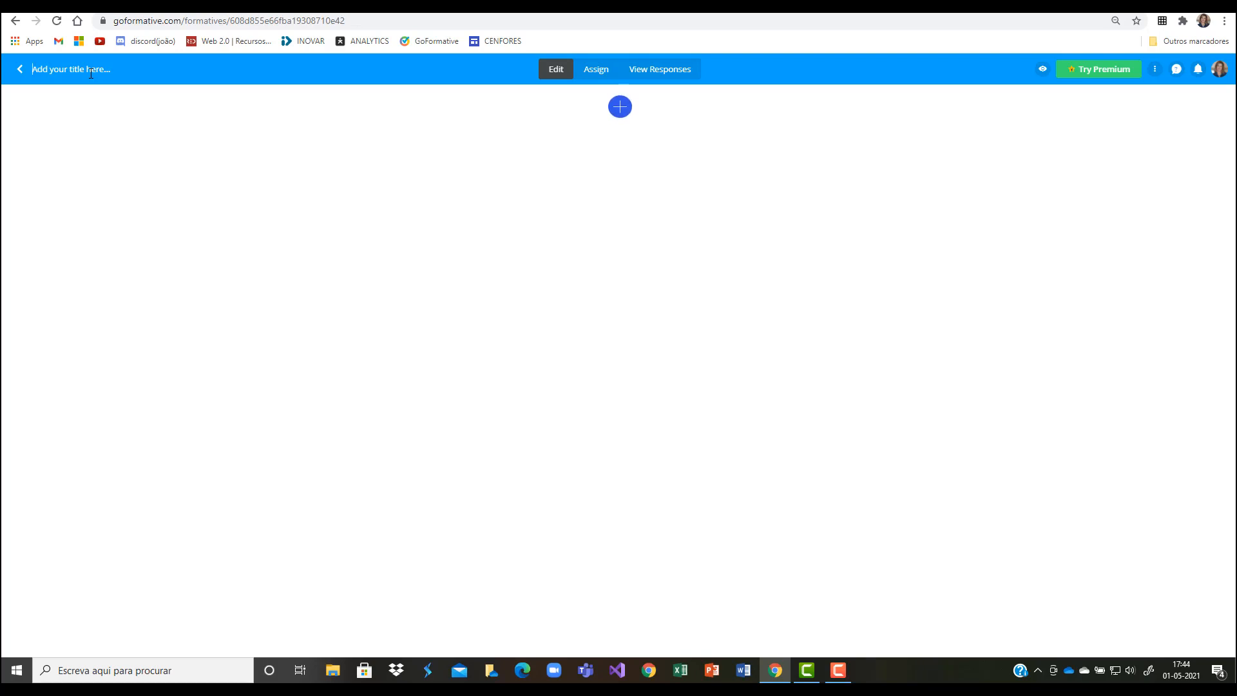
{"action": "type", "text": "Ficha de Avaliação Formativa 1"}
{"action": "left_click", "coordinate": [21, 76]}
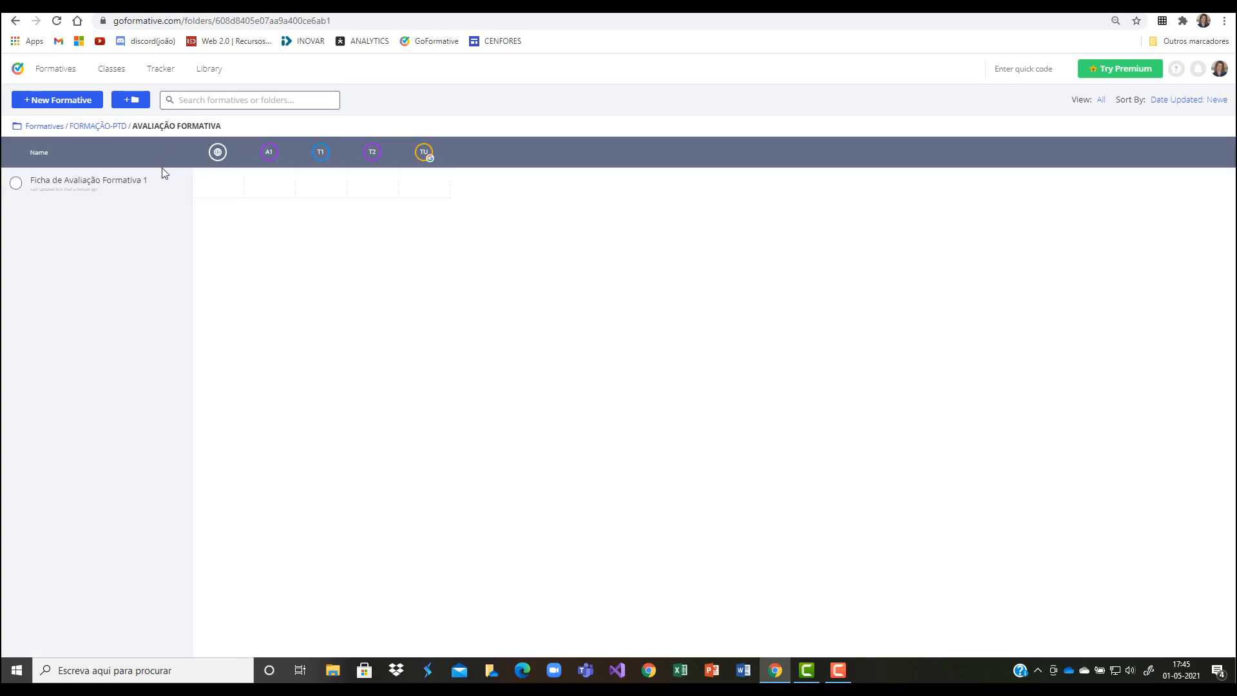
Step: View the new formative's editor, return to the folder, and check the actions offered when the formative is selected
{"action": "left_click", "coordinate": [57, 183]}
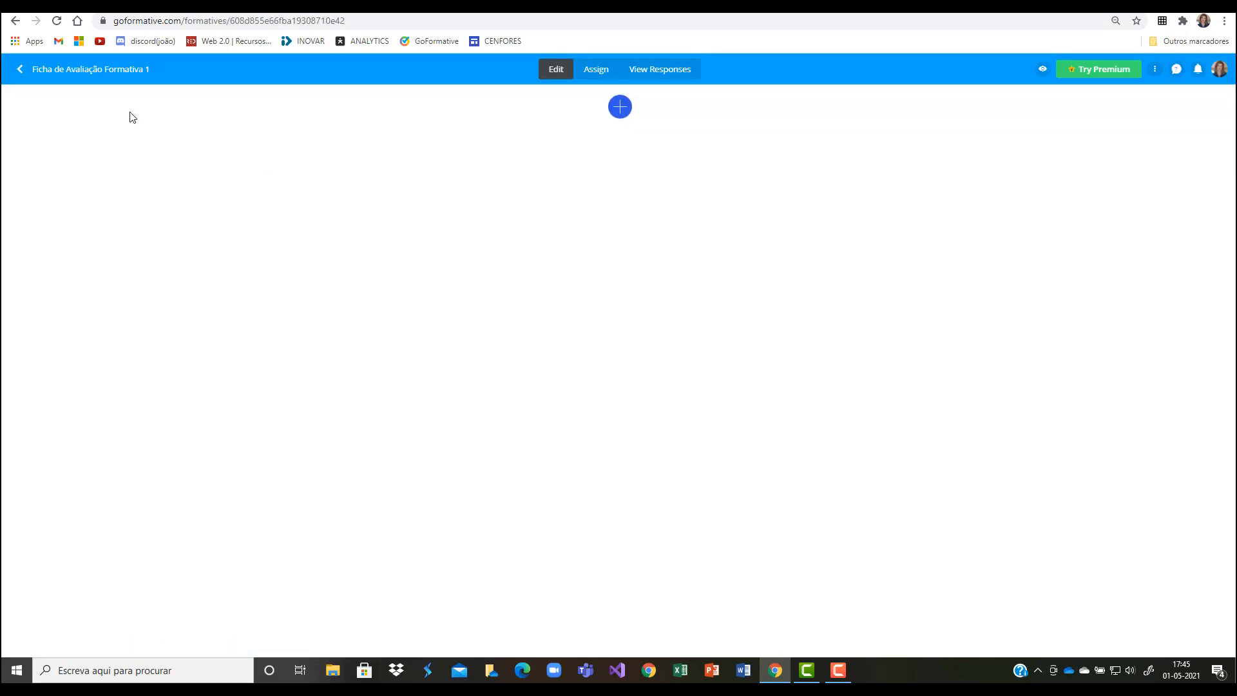
{"action": "left_click", "coordinate": [20, 69]}
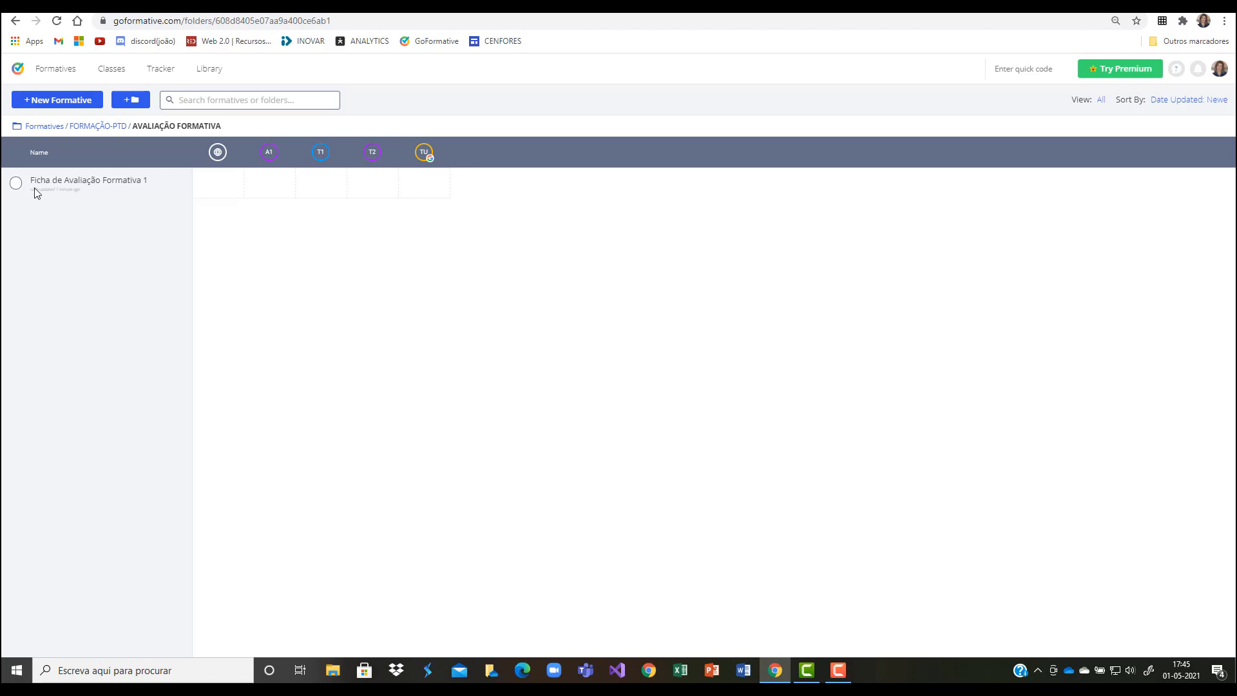
{"action": "left_click", "coordinate": [16, 184]}
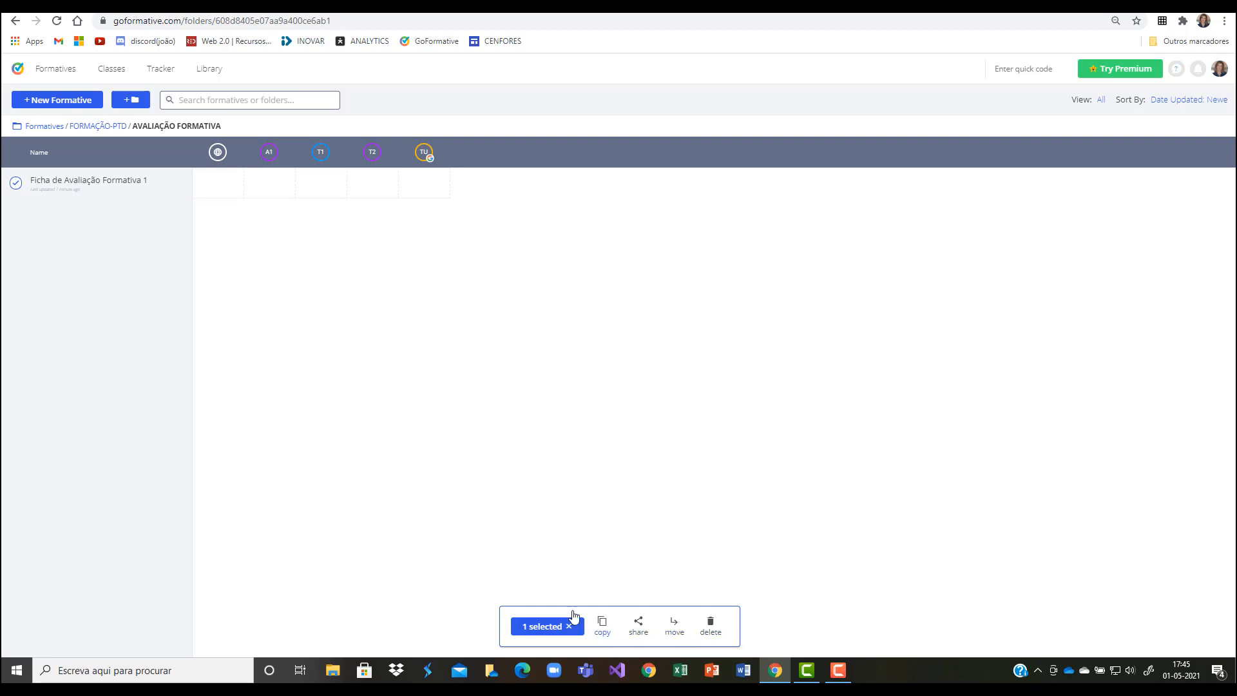
{"action": "left_click", "coordinate": [19, 186]}
Step: Open "Ficha de Avaliação Formativa 1" for editing and add an image item to it
{"action": "left_click", "coordinate": [98, 182]}
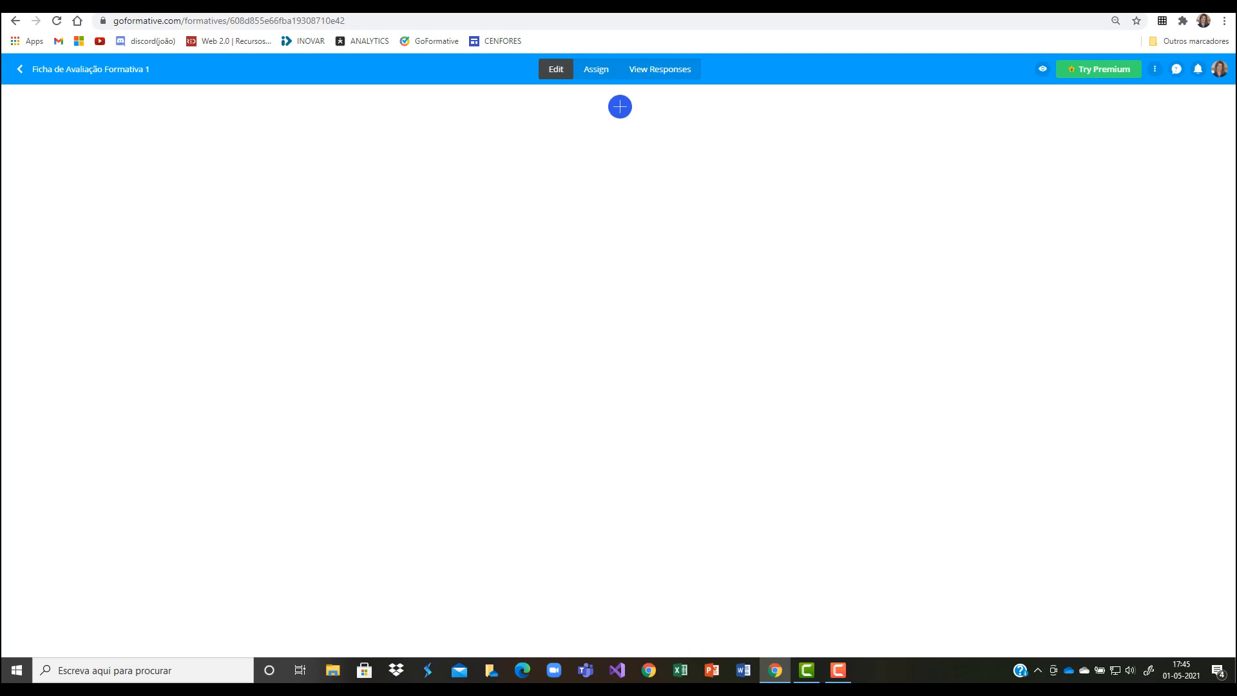
{"action": "key", "text": "F10"}
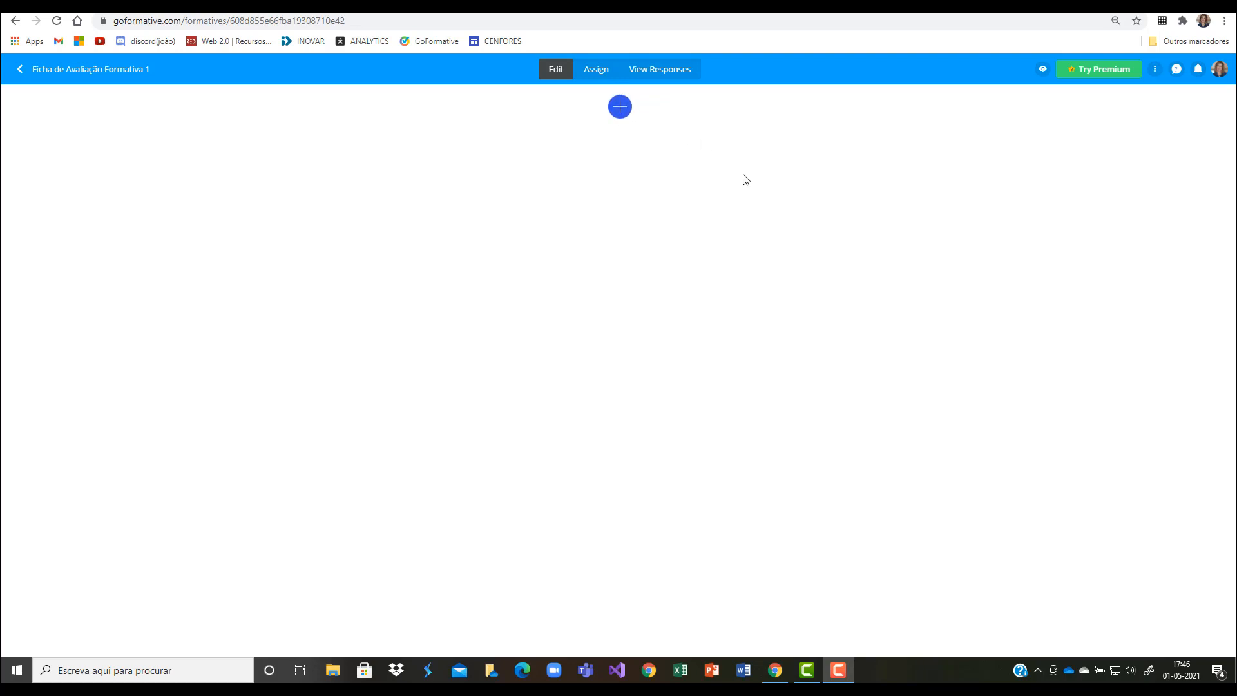
{"action": "left_click", "coordinate": [620, 108]}
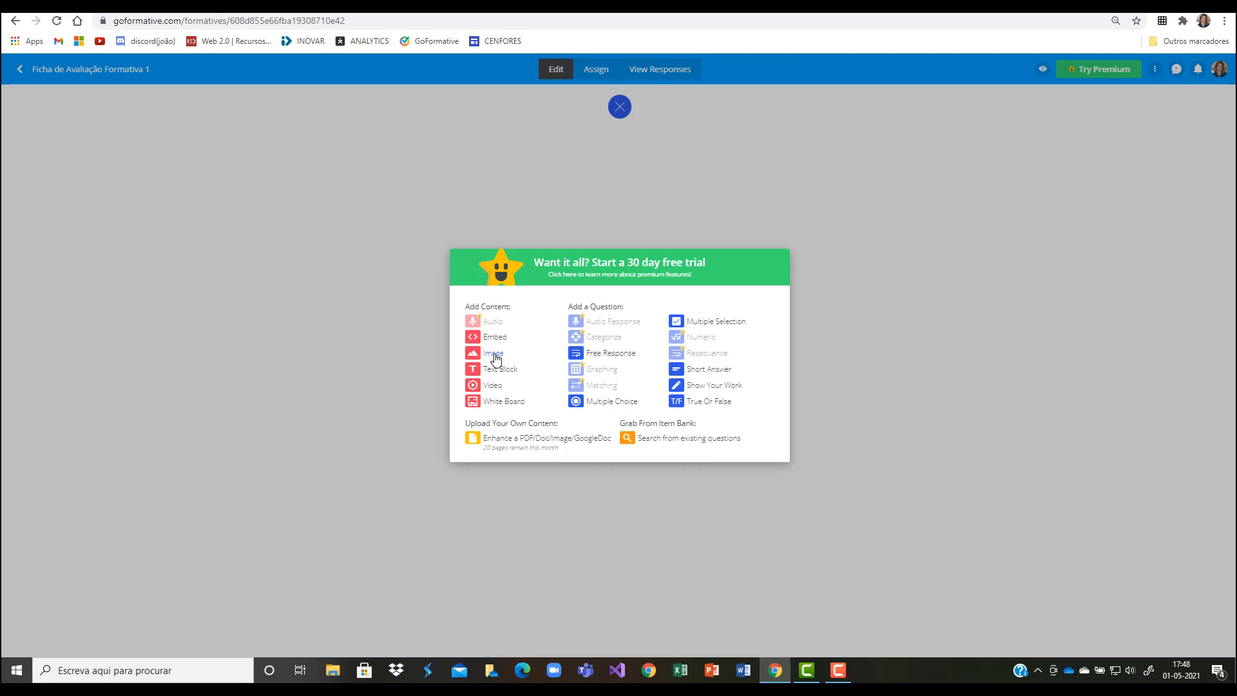
{"action": "left_click", "coordinate": [493, 356]}
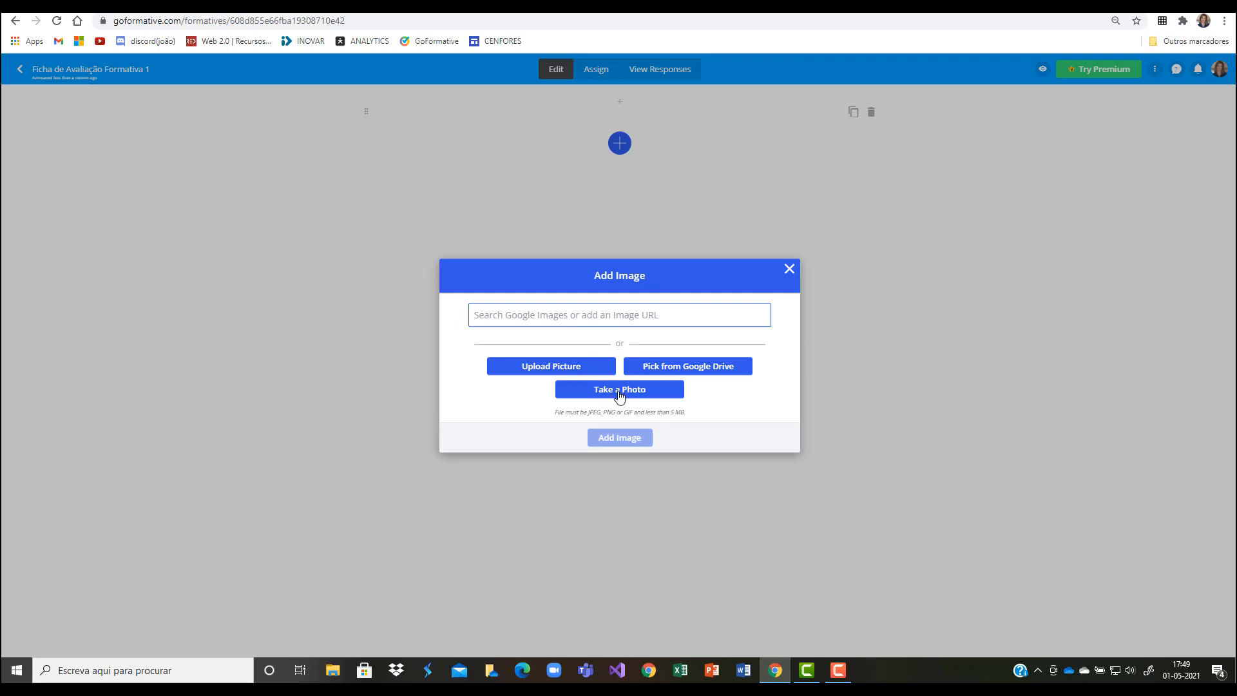
Step: Upload "CABEÇALHO - TESTE DE AVALIAÇÃO.jpg" from OneDrive's Documentos / AEPA 2020-2021 / PSI 1ºANO (20-21) / GO FORMATIVE folder and insert it as the image
{"action": "left_click", "coordinate": [543, 367]}
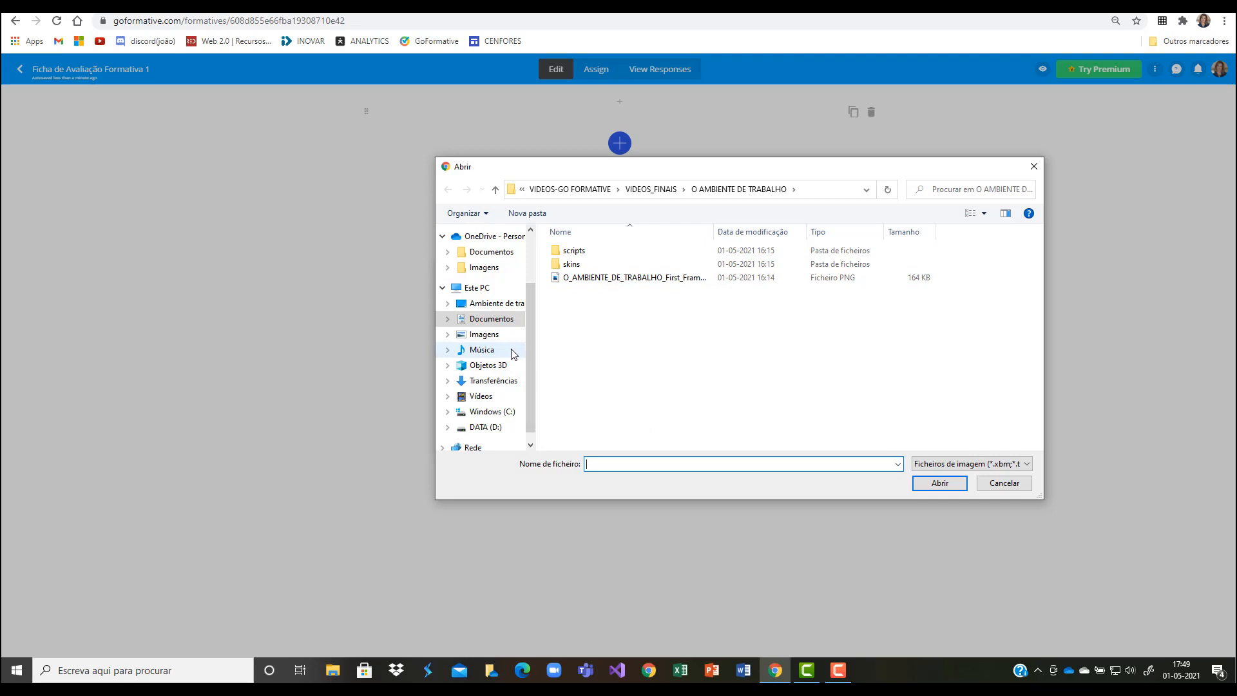
{"action": "scroll", "coordinate": [511, 355], "scroll_direction": "up", "scroll_amount": 2}
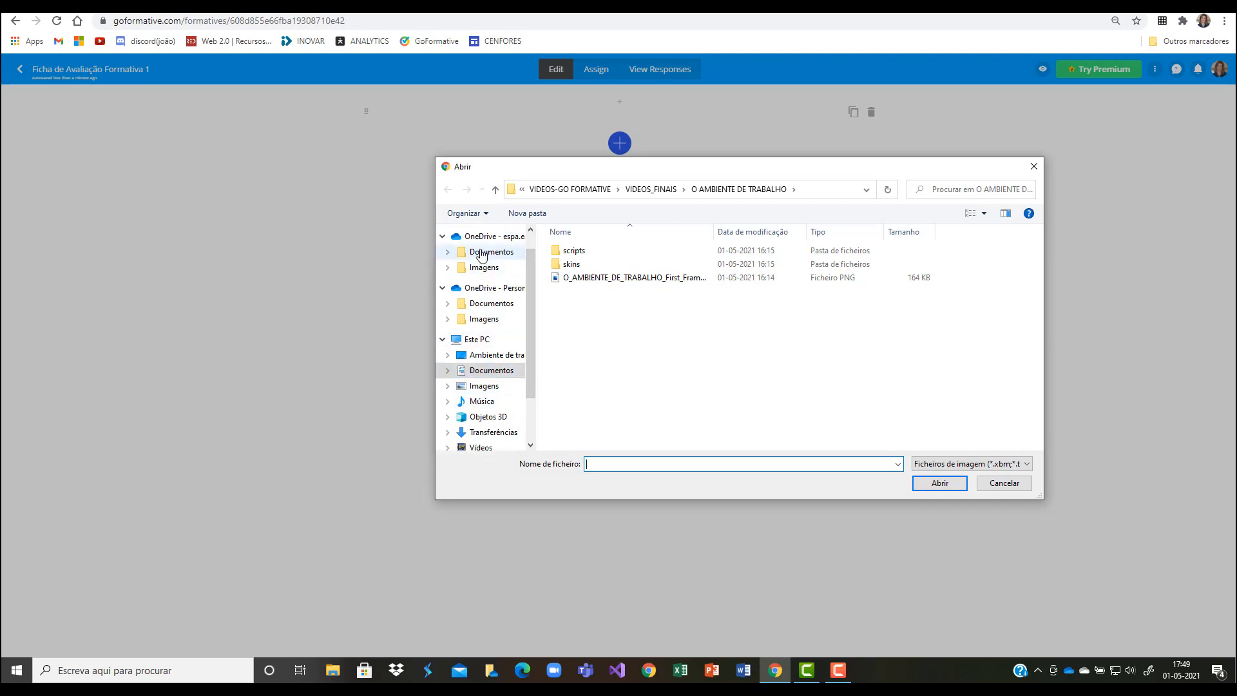
{"action": "left_click", "coordinate": [481, 253]}
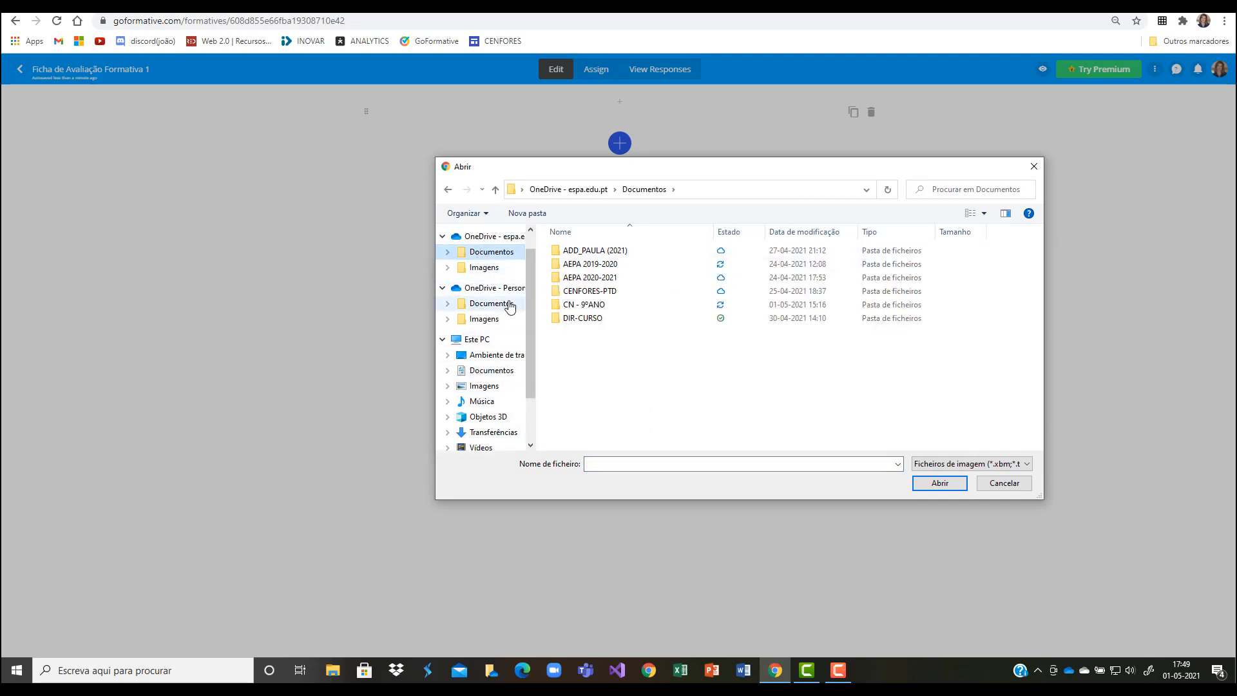
{"action": "double_click", "coordinate": [598, 278]}
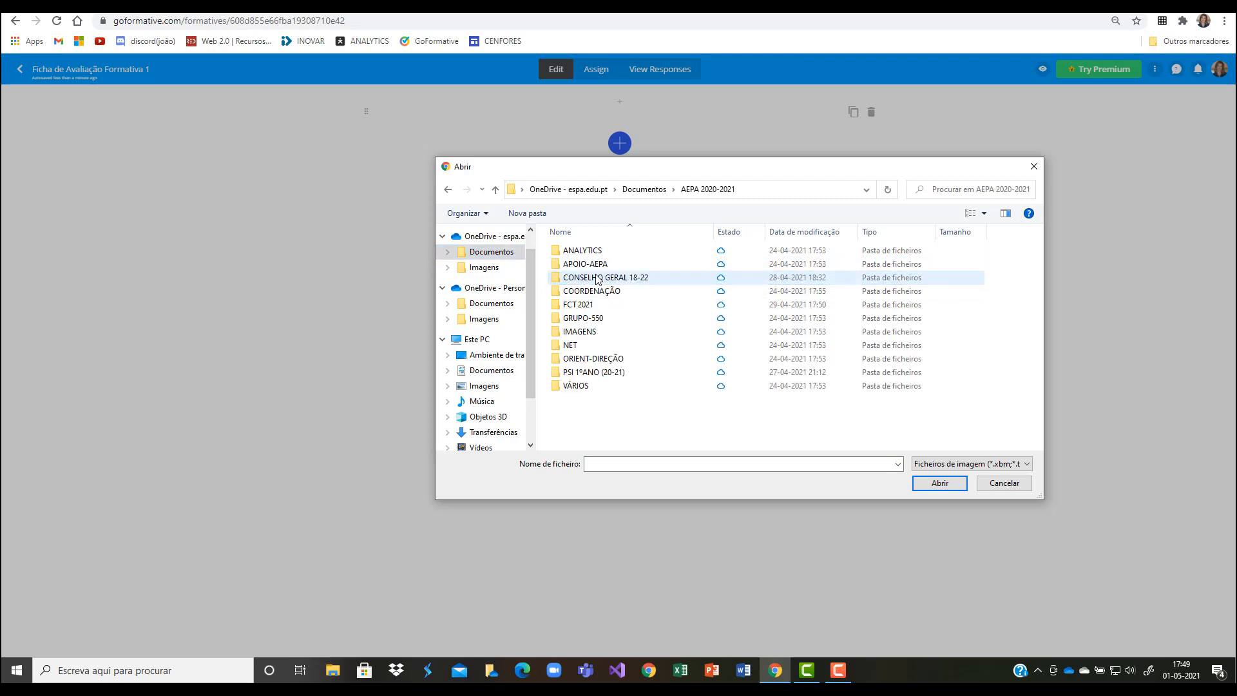
{"action": "double_click", "coordinate": [588, 373]}
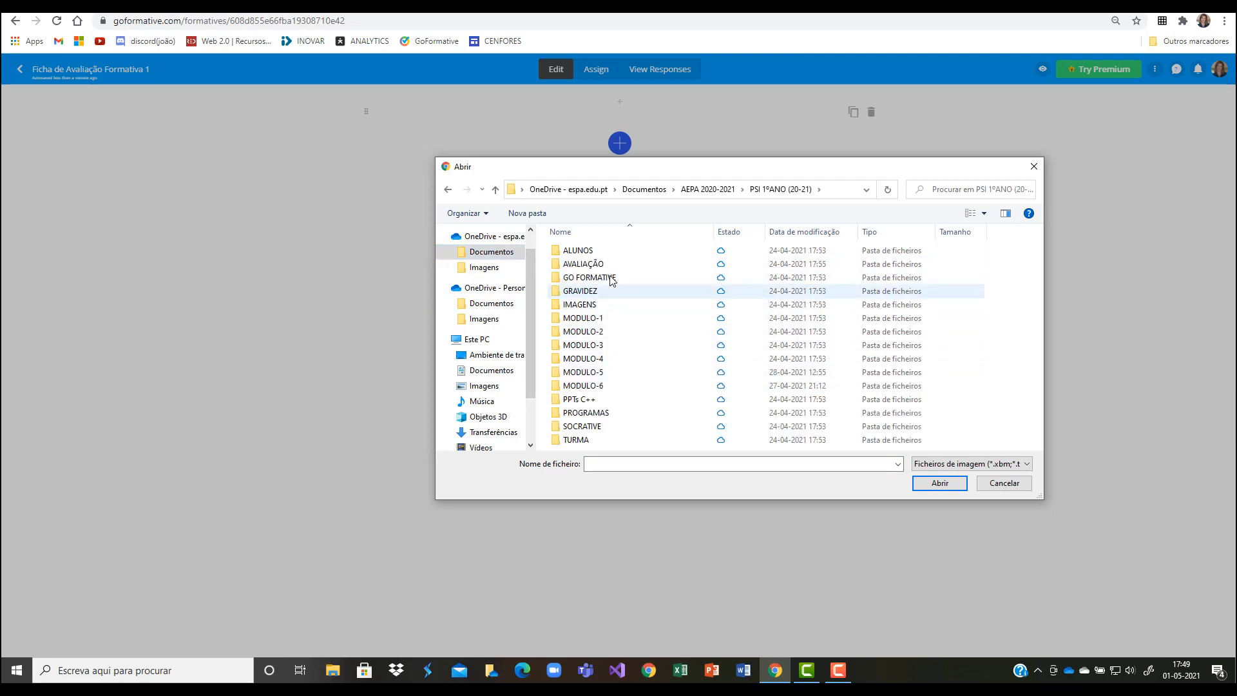
{"action": "double_click", "coordinate": [588, 277]}
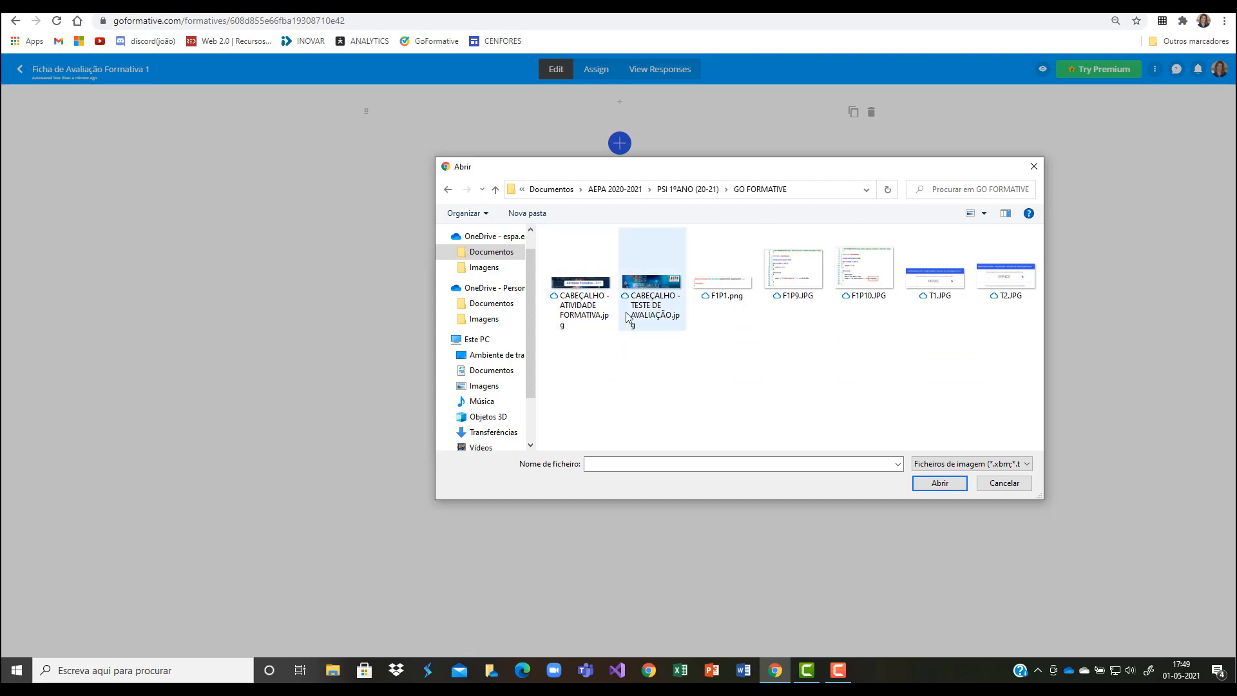
{"action": "left_click", "coordinate": [638, 279]}
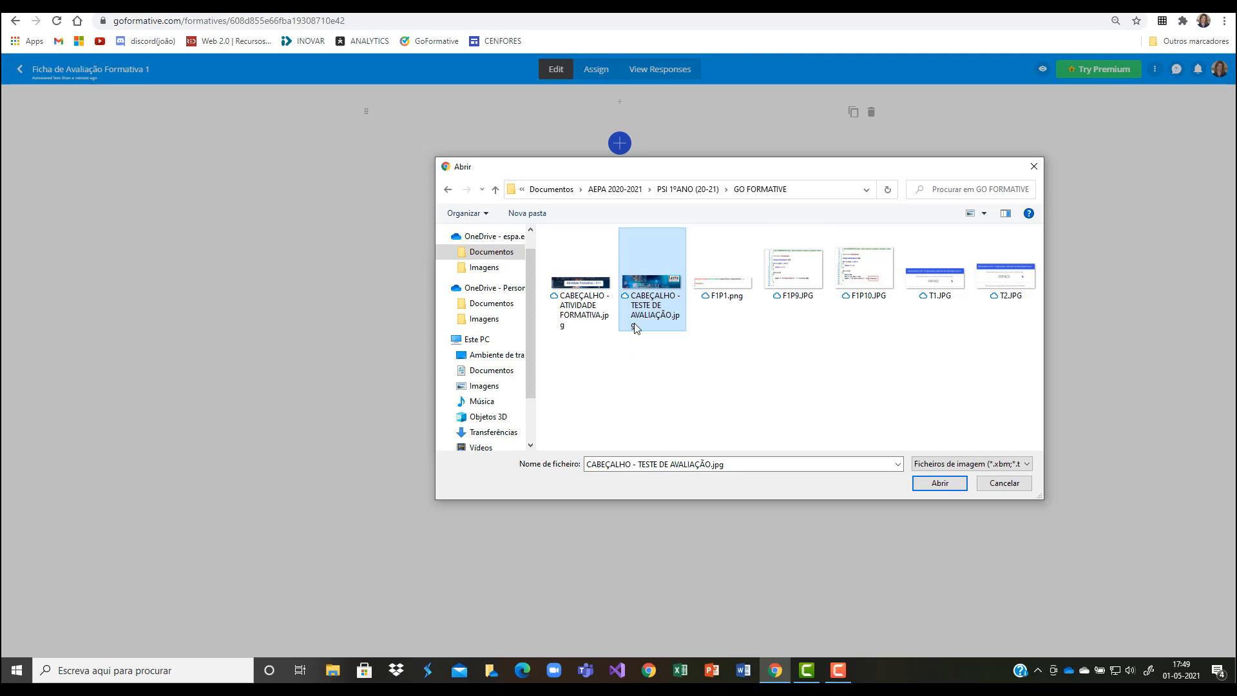
{"action": "left_click", "coordinate": [939, 489]}
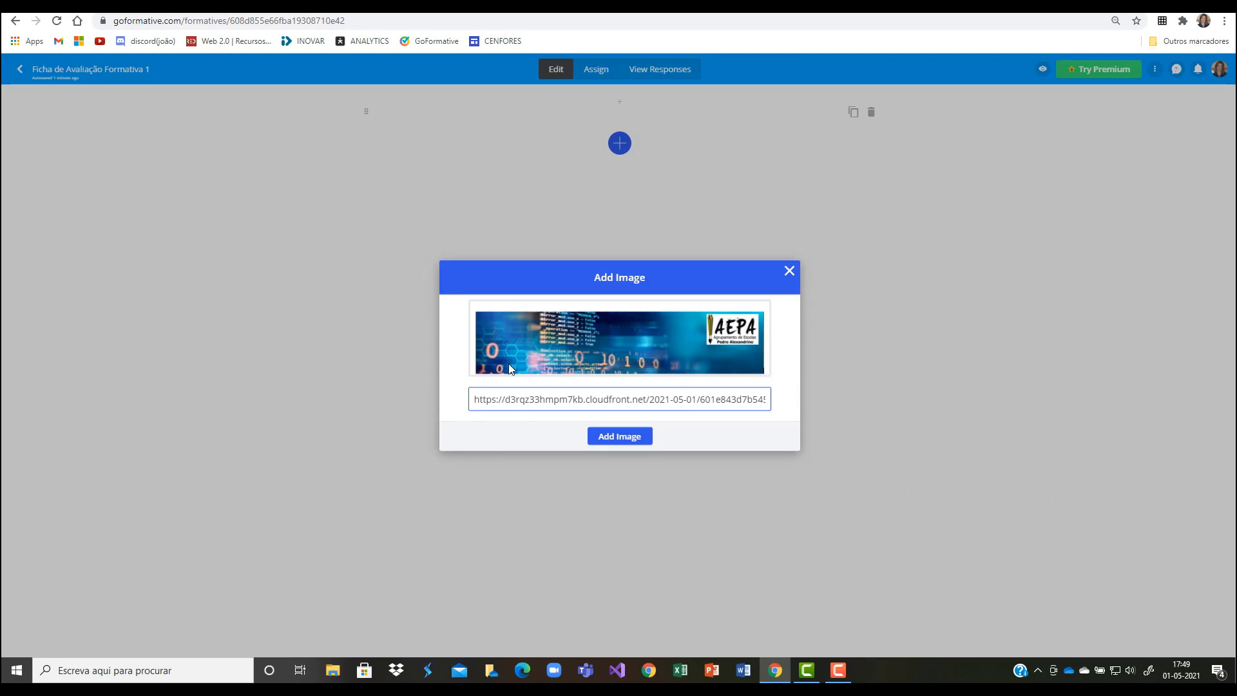
{"action": "left_click", "coordinate": [615, 438]}
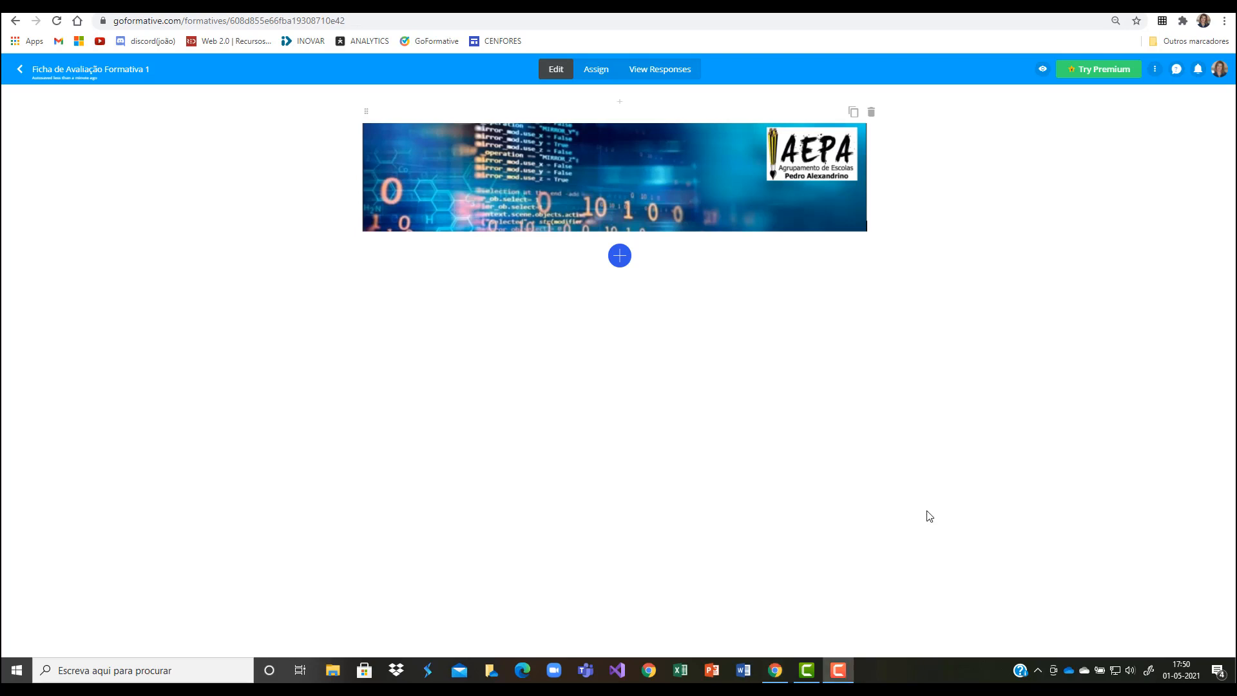
Step: Add a text block below the header image reading "Ficha de Avaliação Formativa - Nº1" and format the text as an H1 heading
{"action": "left_click", "coordinate": [618, 254]}
{"action": "left_click", "coordinate": [620, 257]}
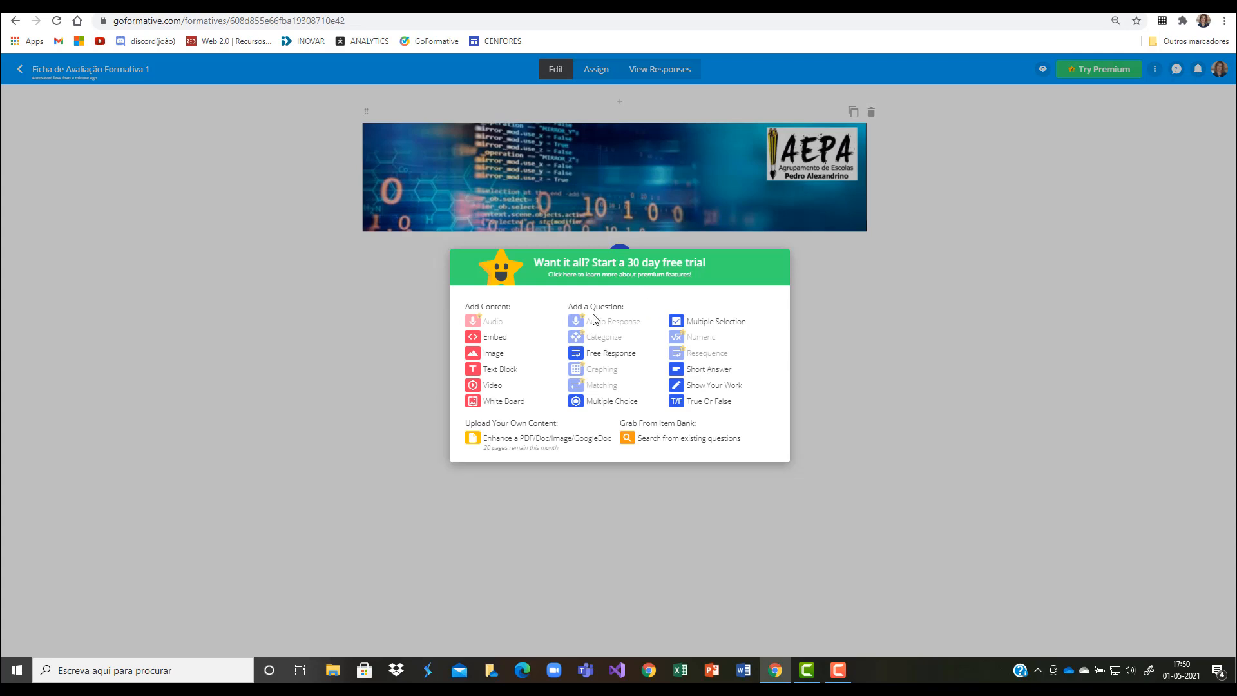
{"action": "left_click", "coordinate": [499, 370]}
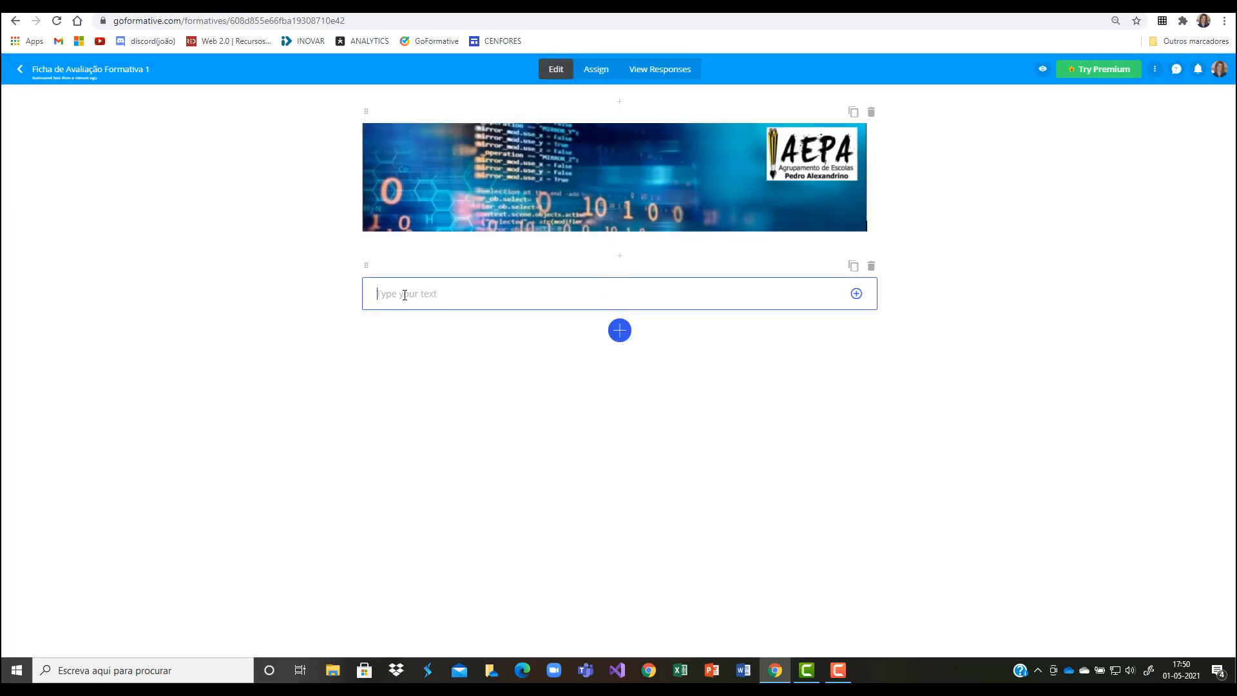
{"action": "type", "text": "Ficha de Avaliação Formativa - N"}
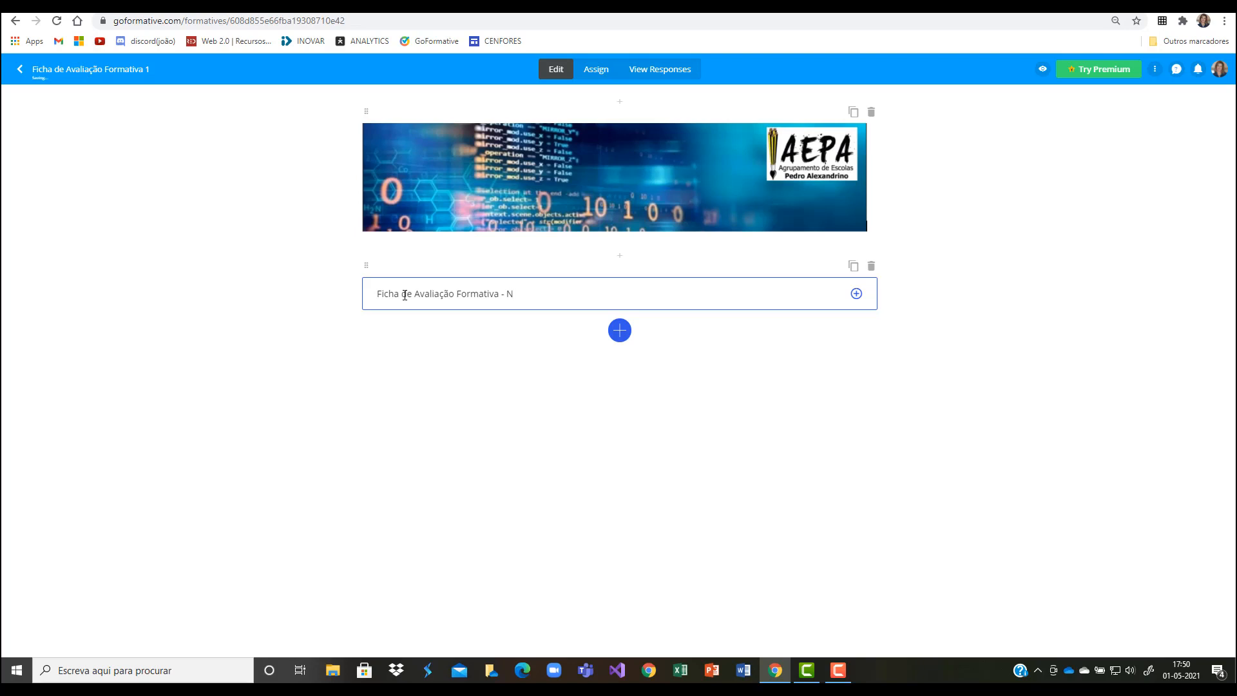
{"action": "type", "text": "º1"}
{"action": "left_click_drag", "start_coordinate": [558, 296], "coordinate": [364, 300]}
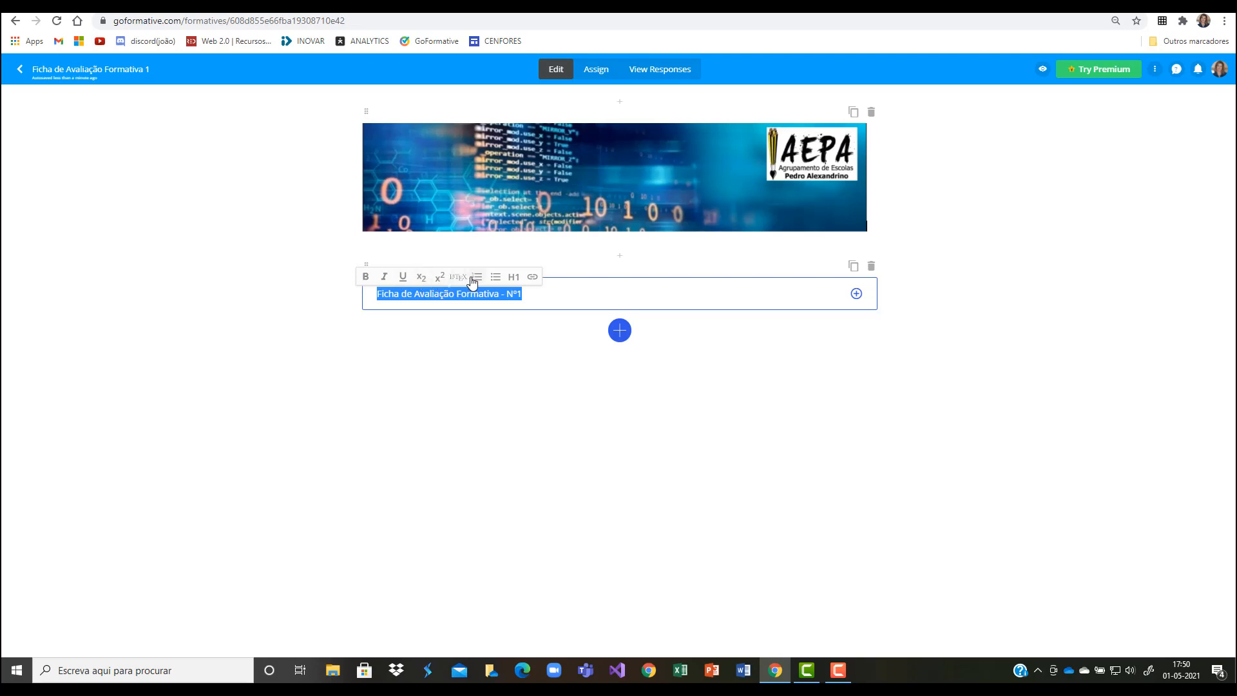
{"action": "left_click", "coordinate": [514, 277]}
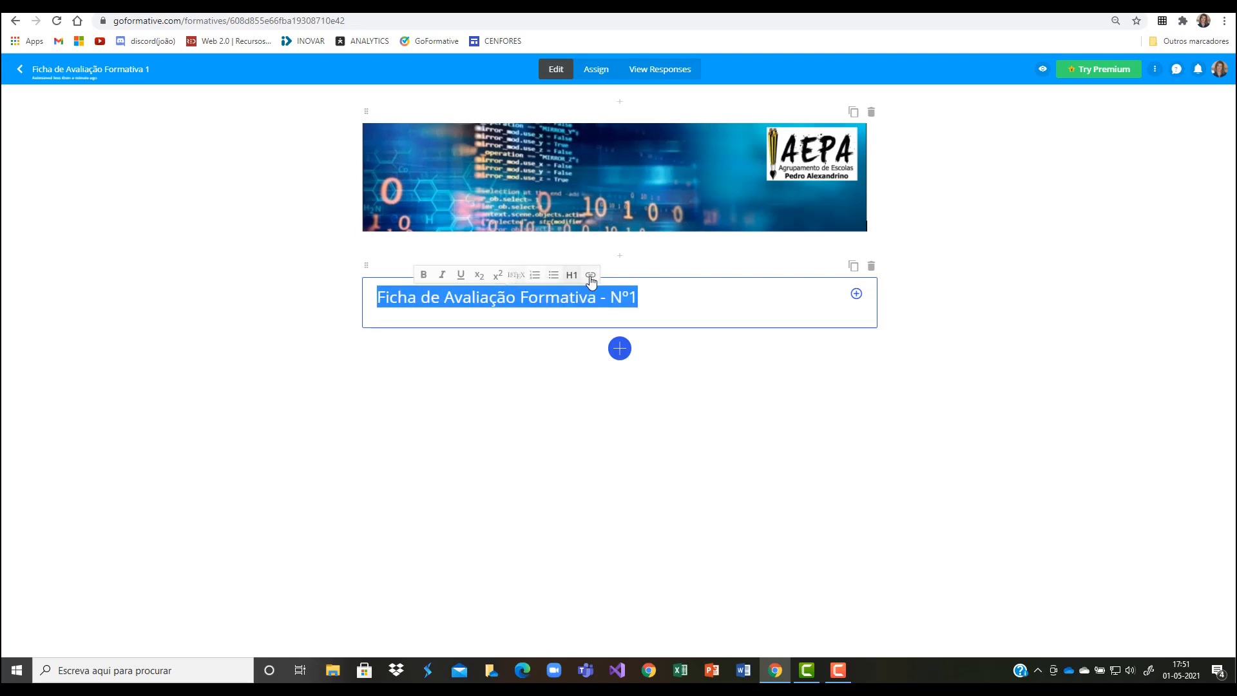
Step: Toggle the H1 style off and back on for the heading text, and make it bold
{"action": "left_click", "coordinate": [572, 275]}
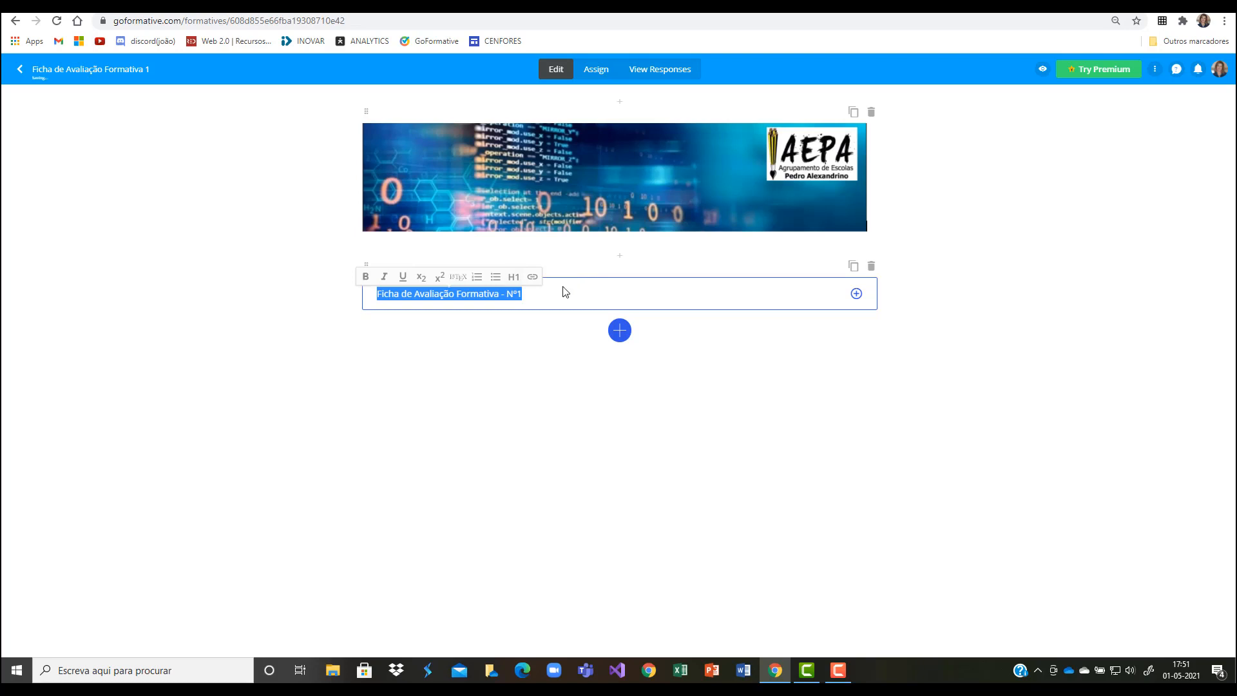
{"action": "left_click", "coordinate": [515, 280]}
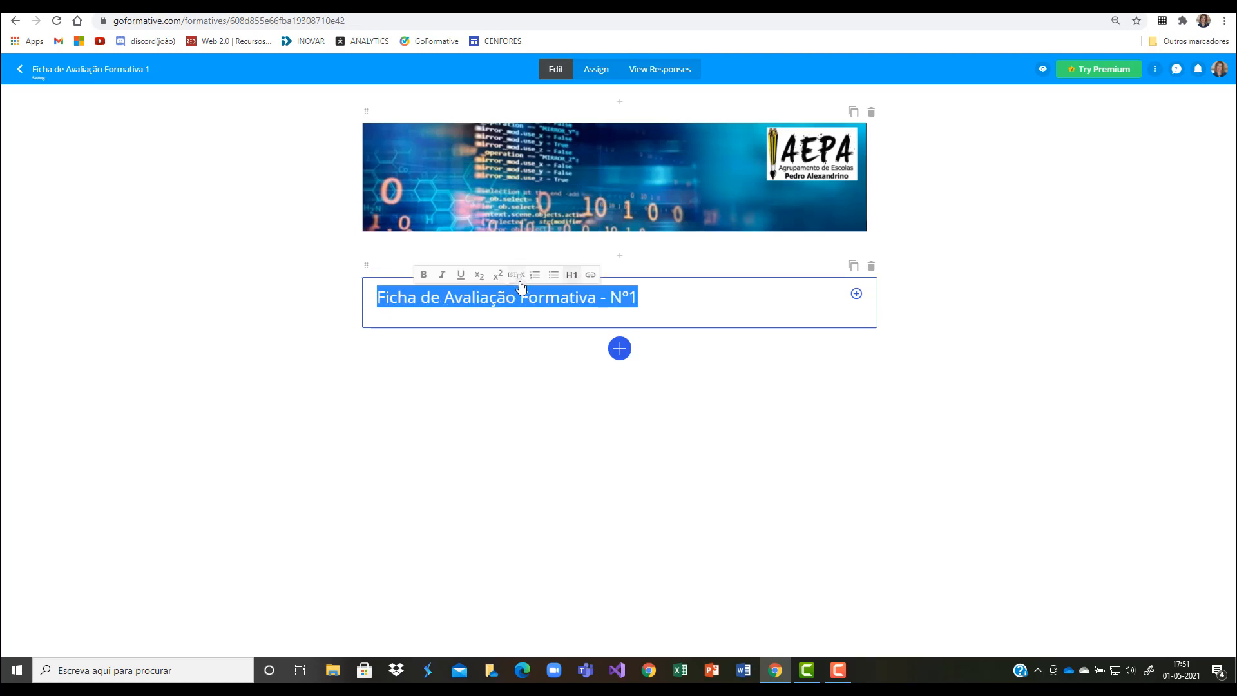
{"action": "left_click", "coordinate": [424, 276]}
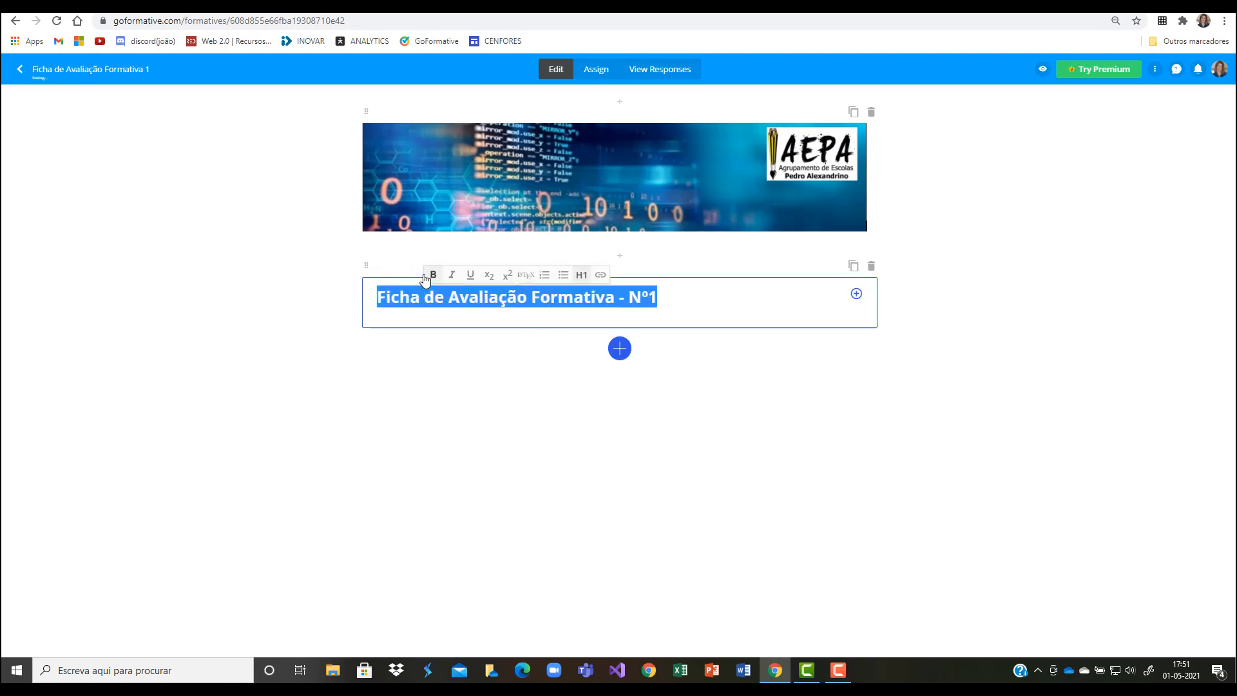
{"action": "left_click", "coordinate": [674, 301]}
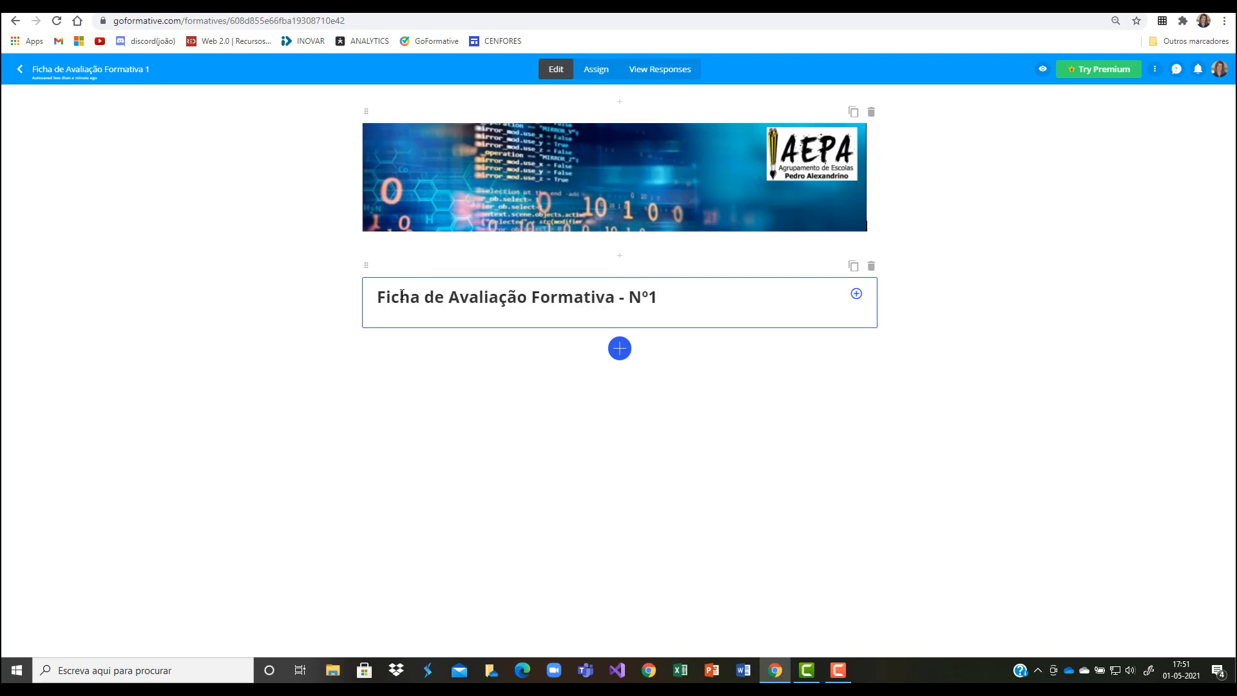
Step: Centre the heading "Ficha de Avaliação Formativa - Nº1" within its text block
{"action": "left_click", "coordinate": [379, 296]}
{"action": "left_click_drag", "start_coordinate": [386, 293], "coordinate": [658, 299]}
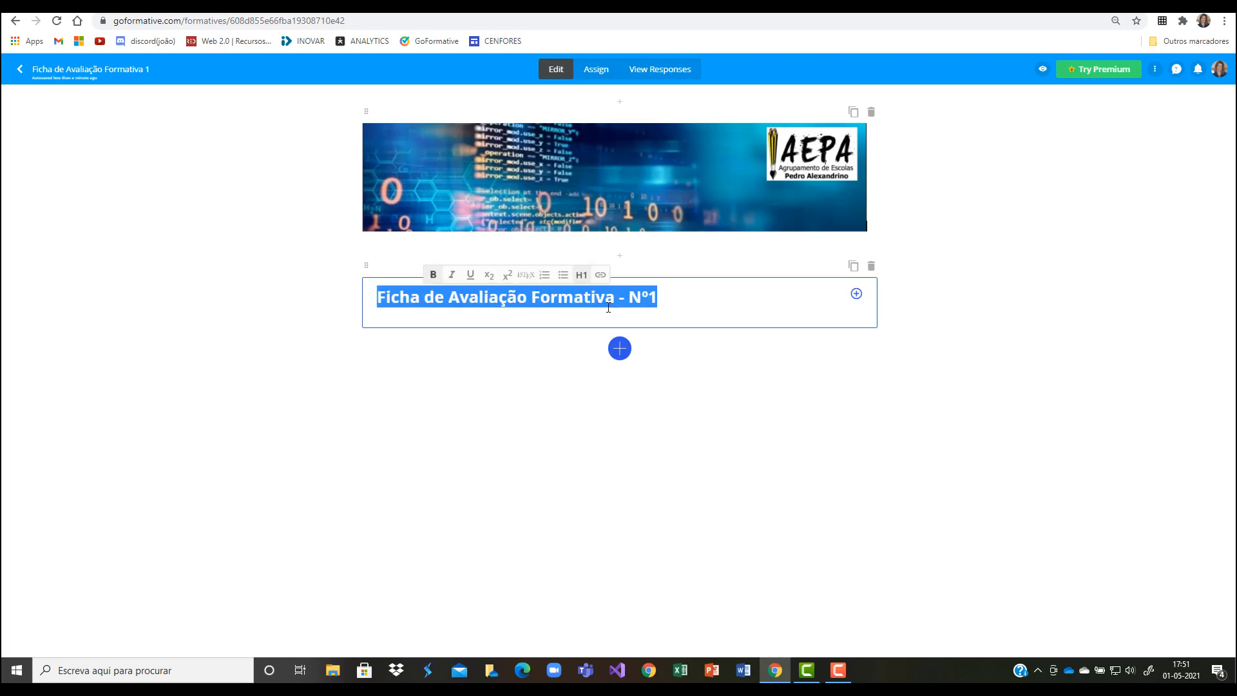
{"action": "left_click", "coordinate": [532, 296]}
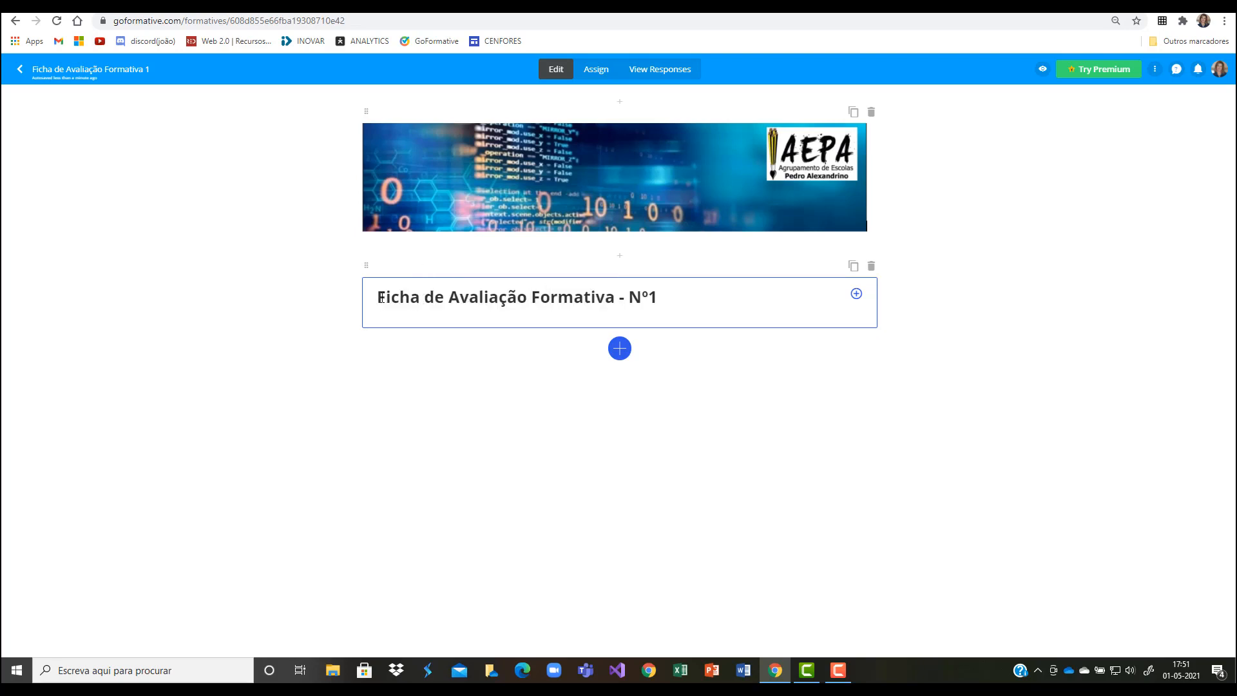
{"action": "left_click_drag", "start_coordinate": [381, 297], "coordinate": [665, 300]}
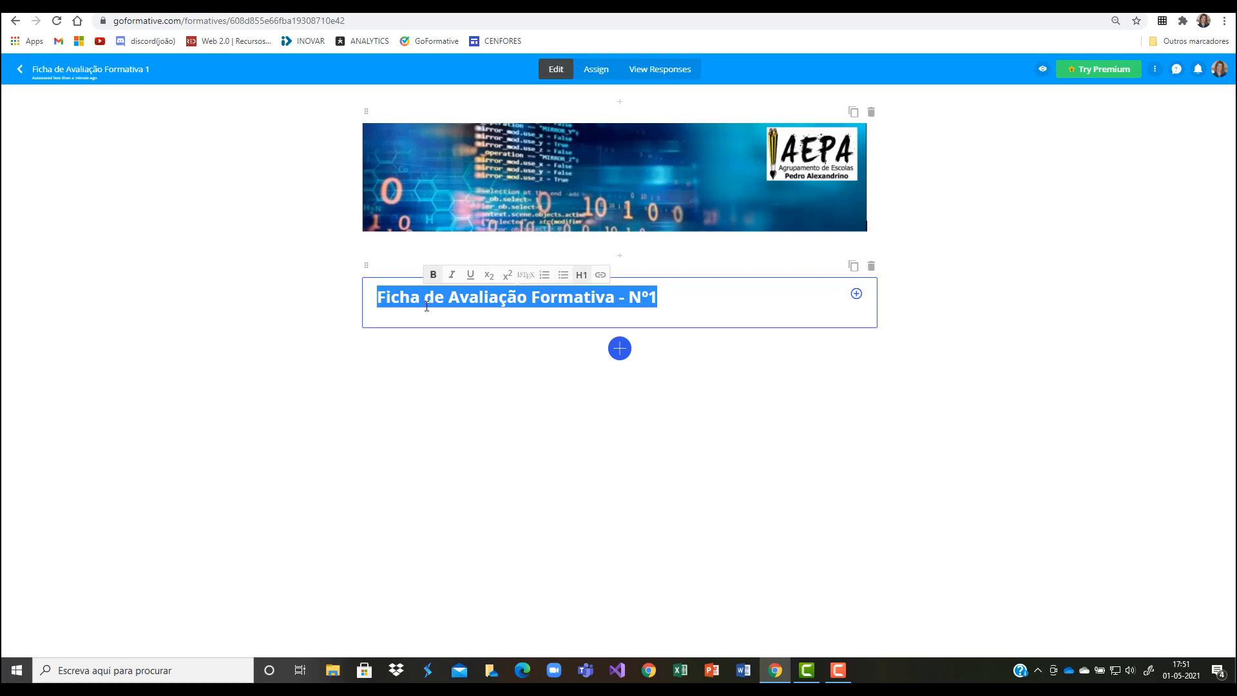
{"action": "left_click", "coordinate": [376, 304]}
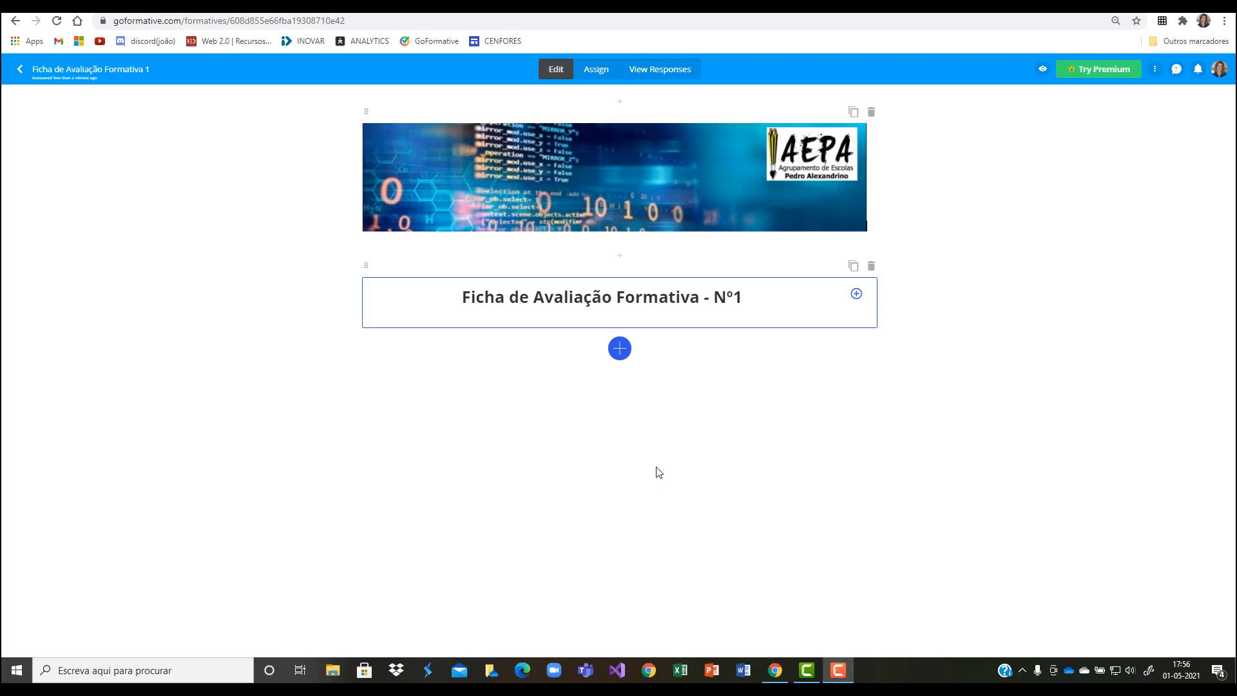
Step: Add a Free Response question below the heading reading "Explica quais as vantagens da avaliação formativa."
{"action": "left_click", "coordinate": [617, 351]}
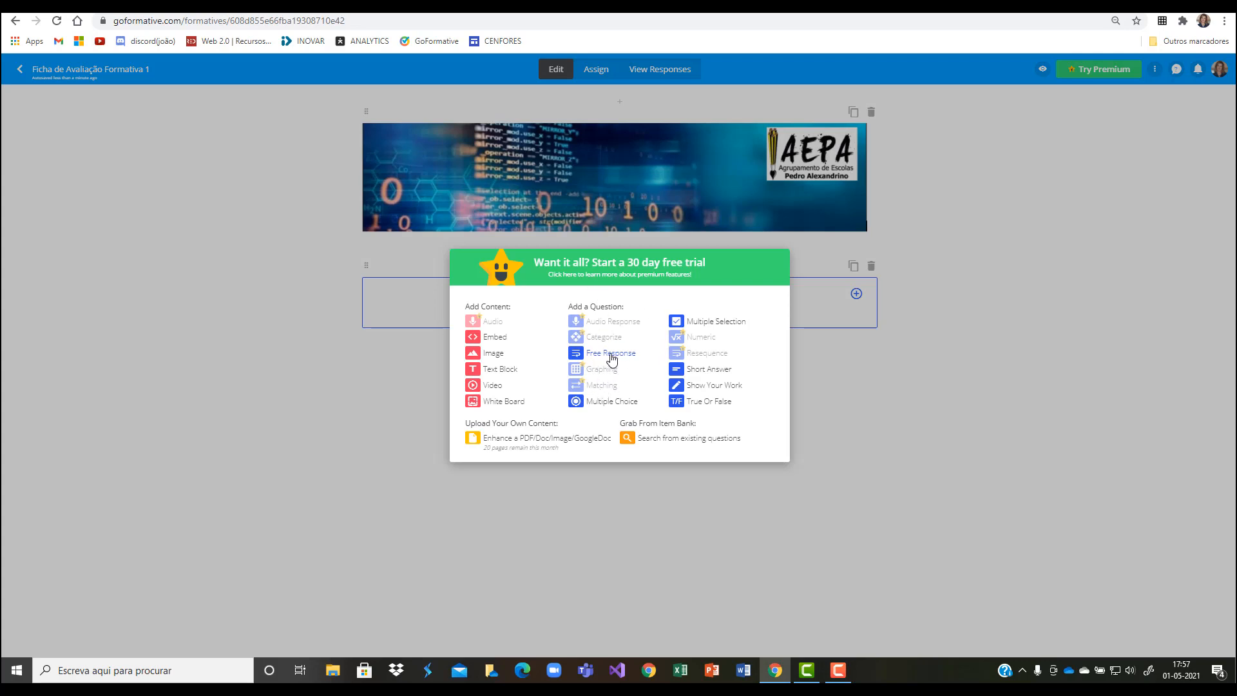
{"action": "left_click", "coordinate": [610, 354]}
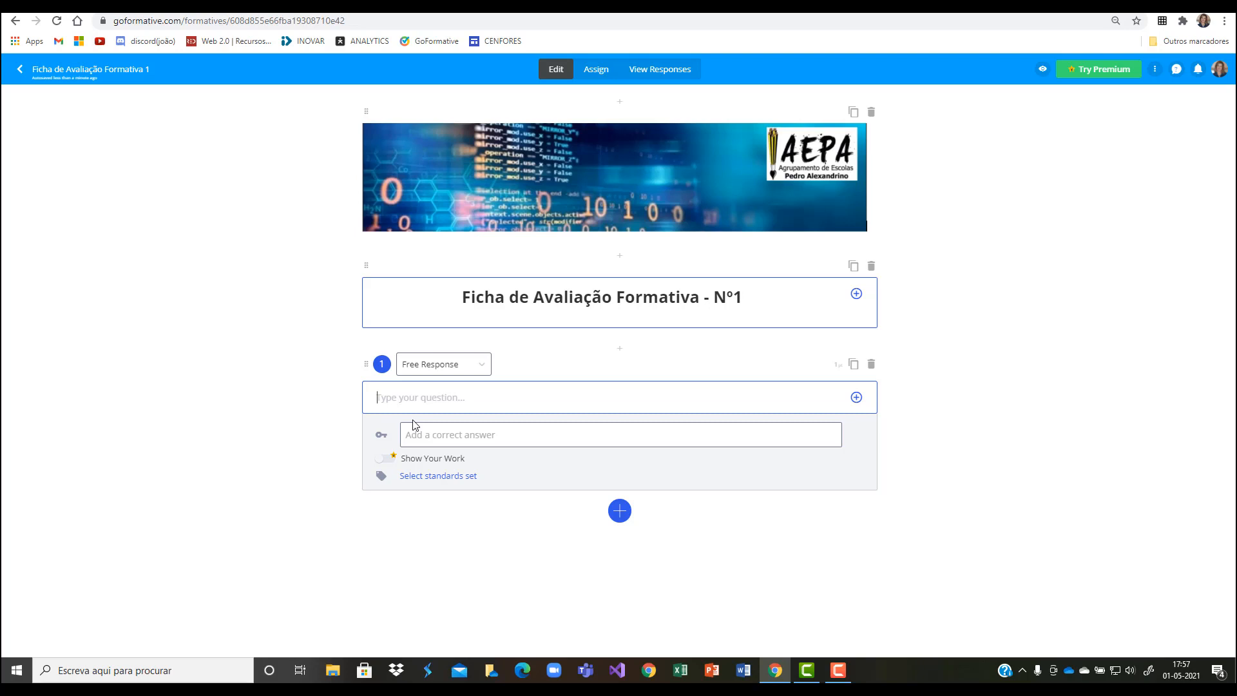
{"action": "type", "text": "Expl"}
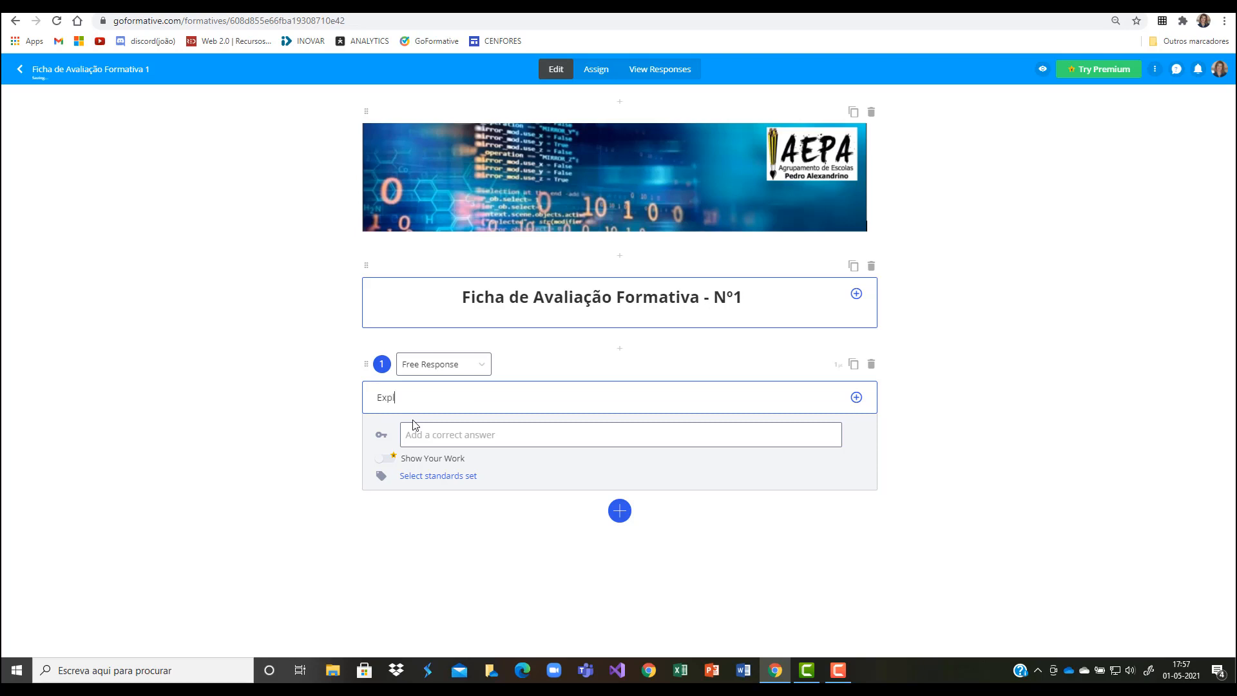
{"action": "type", "text": "ica quais as vantagen"}
{"action": "type", "text": "valiação "}
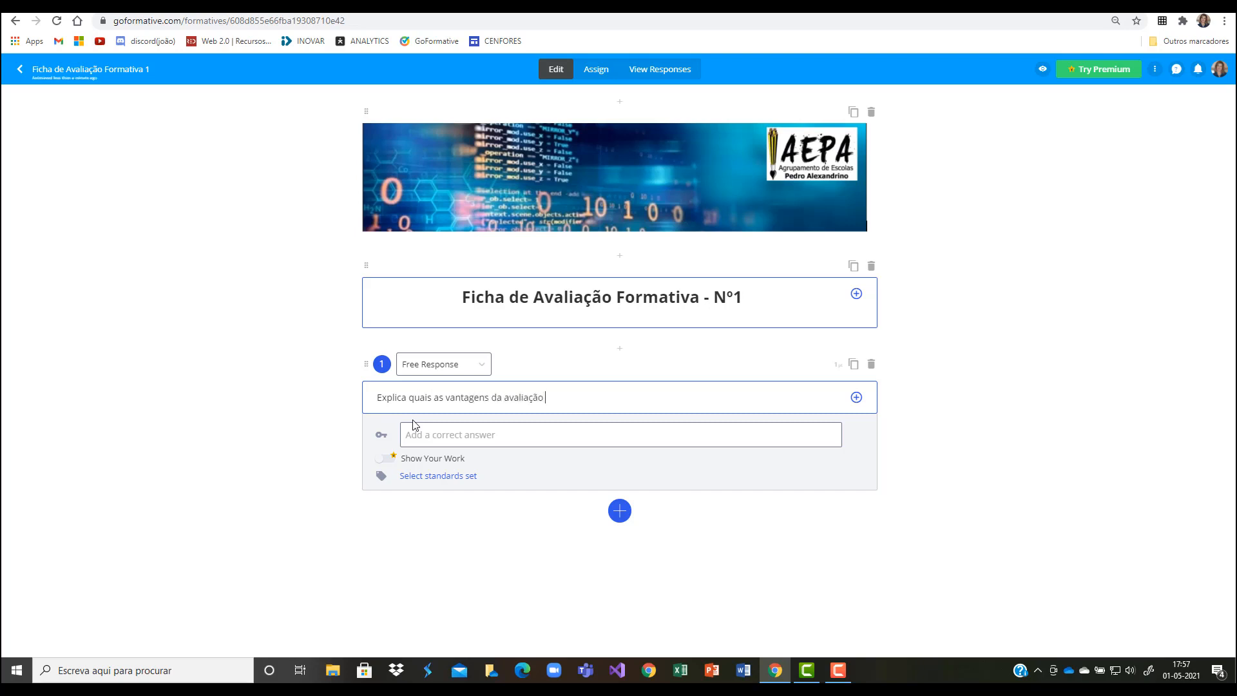
{"action": "type", "text": "formativa."}
Step: Add blank space below the question text, leaving the insertion point two lines beneath it
{"action": "key", "text": "Return"}
{"action": "key", "text": "Return"}
{"action": "key", "text": "Return"}
{"action": "key", "text": "Return"}
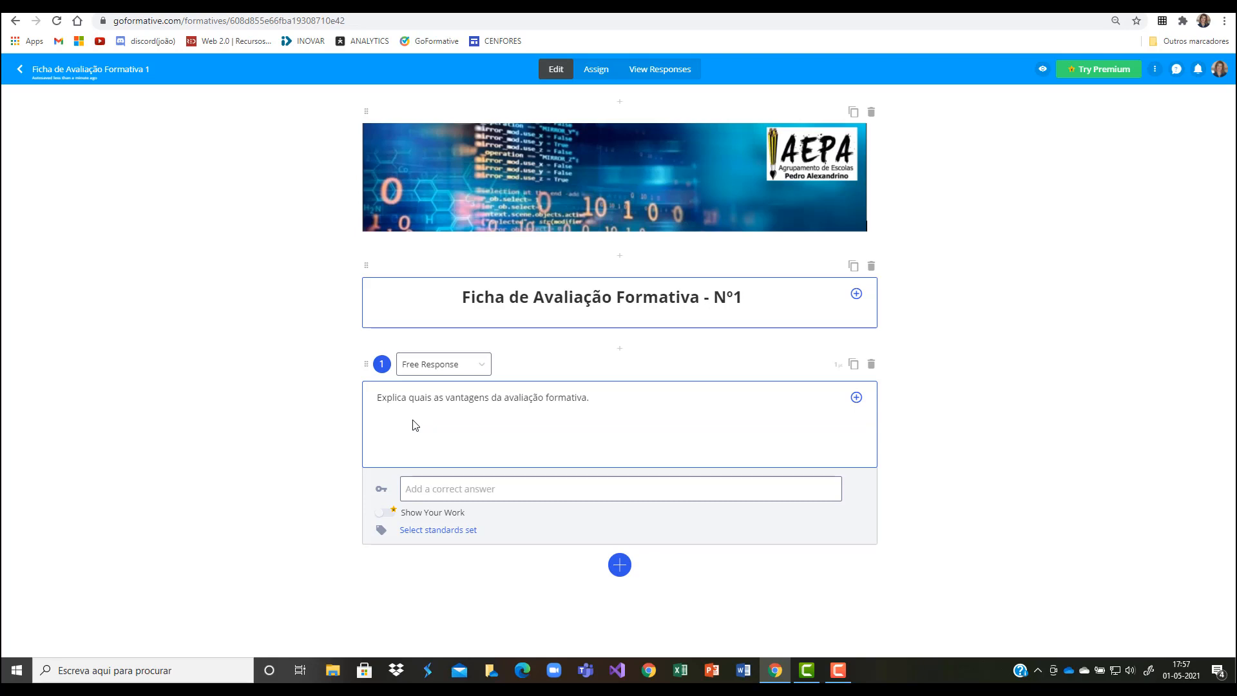
{"action": "key", "text": "BackSpace"}
{"action": "key", "text": "BackSpace"}
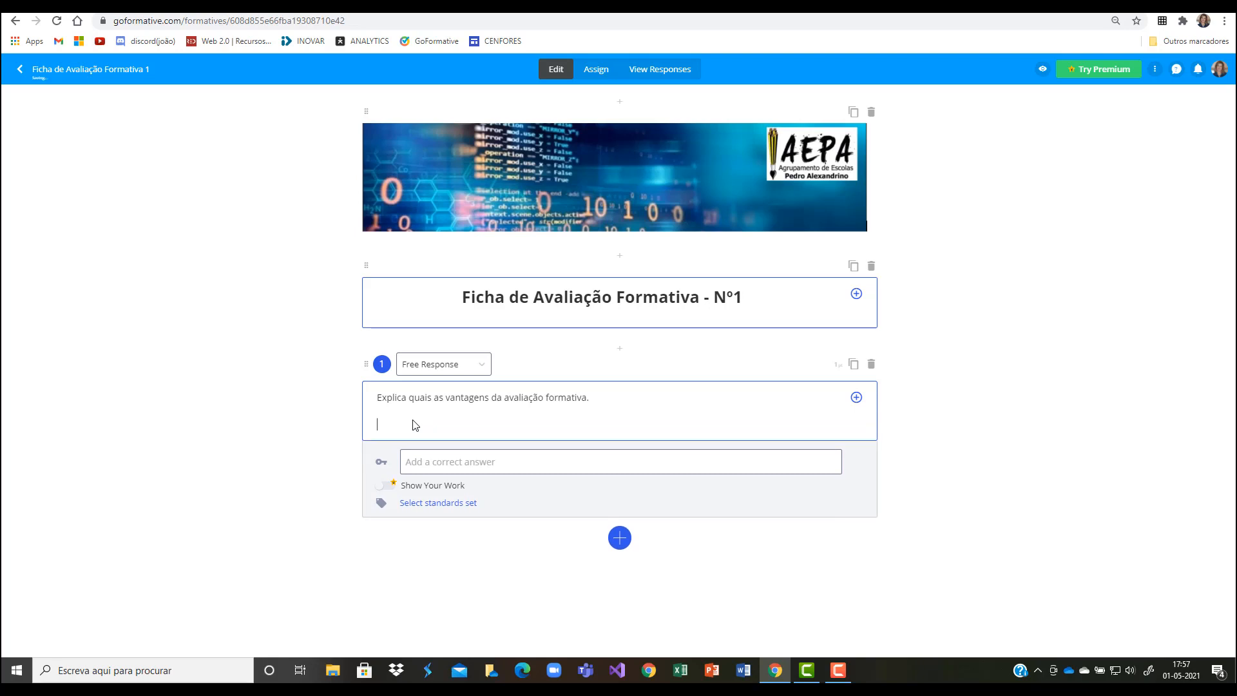
{"action": "key", "text": "BackSpace"}
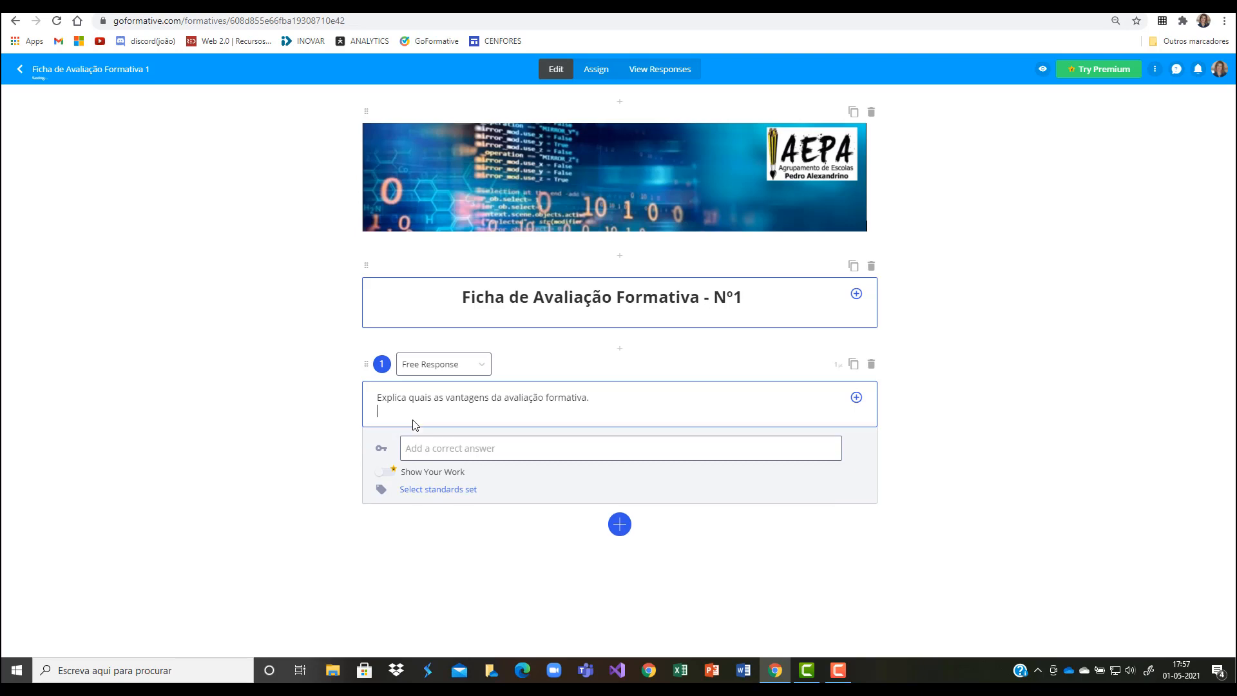
{"action": "key", "text": "Return"}
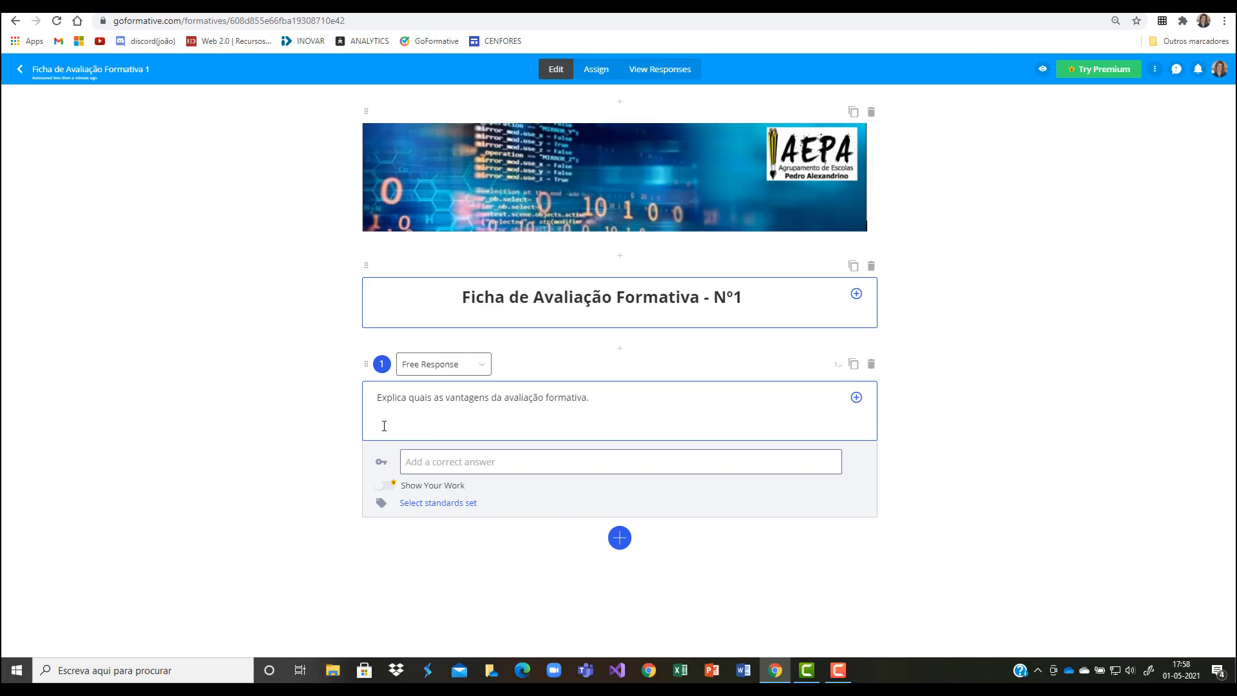
Step: Insert "k3im9.png" below the question text, uploaded from OneDrive's Documentos / AEPA 2020-2021 / PSI 1ºANO (20-21) / IMAGENS folder
{"action": "left_click", "coordinate": [856, 403]}
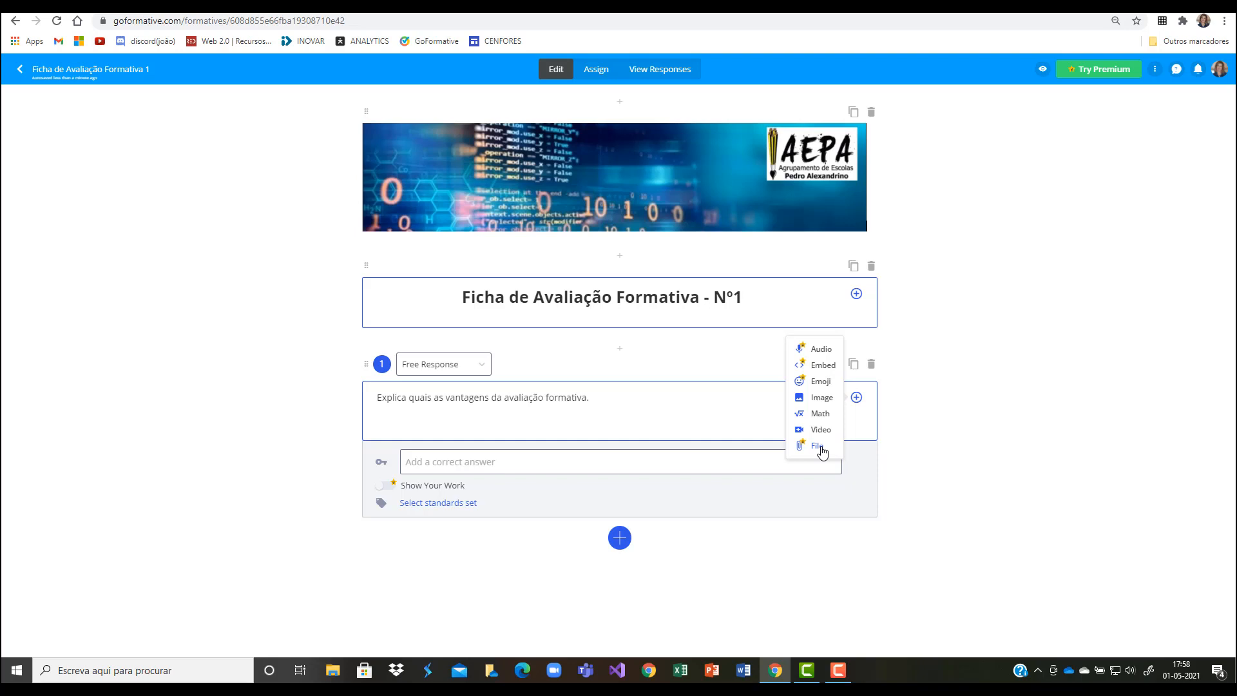
{"action": "left_click", "coordinate": [824, 402]}
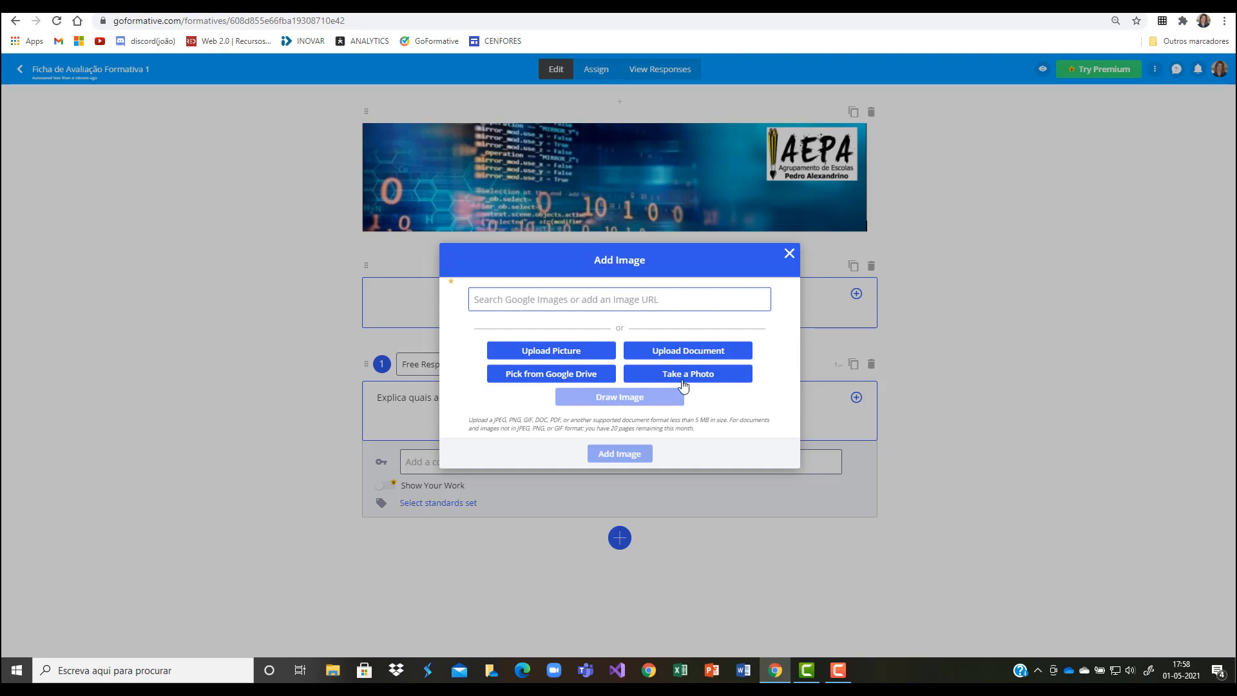
{"action": "left_click", "coordinate": [546, 358]}
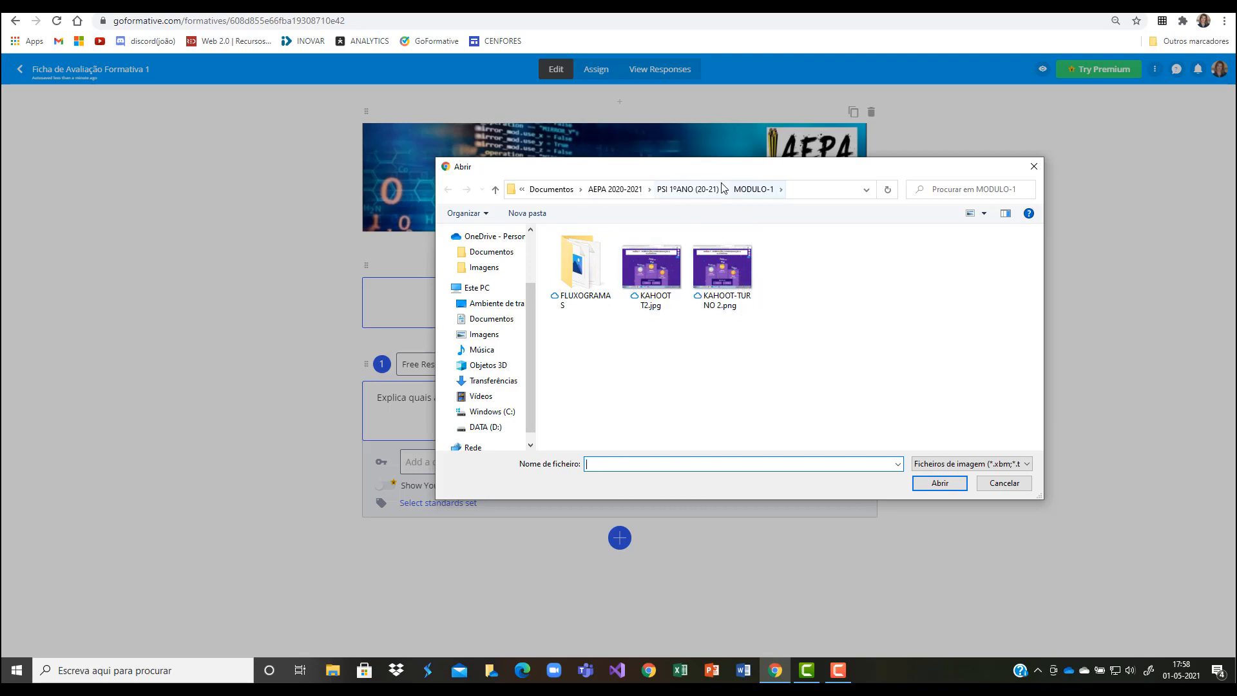
{"action": "left_click", "coordinate": [480, 268]}
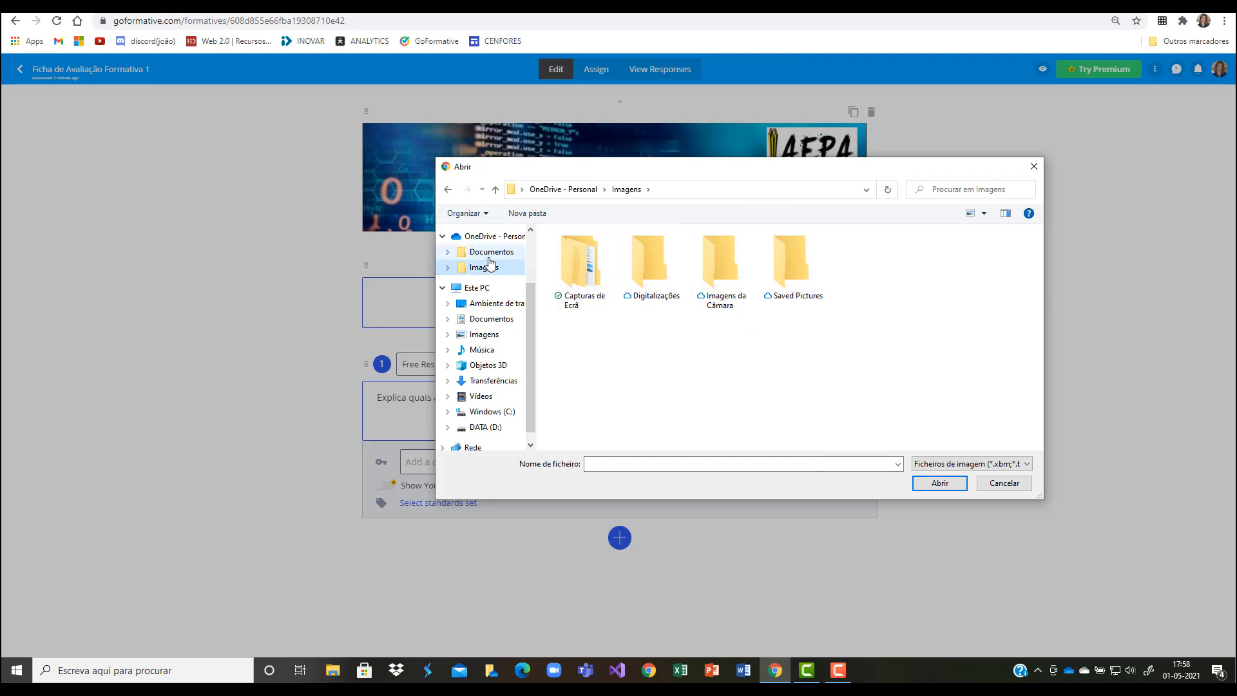
{"action": "scroll", "coordinate": [509, 271], "scroll_direction": "up", "scroll_amount": 2}
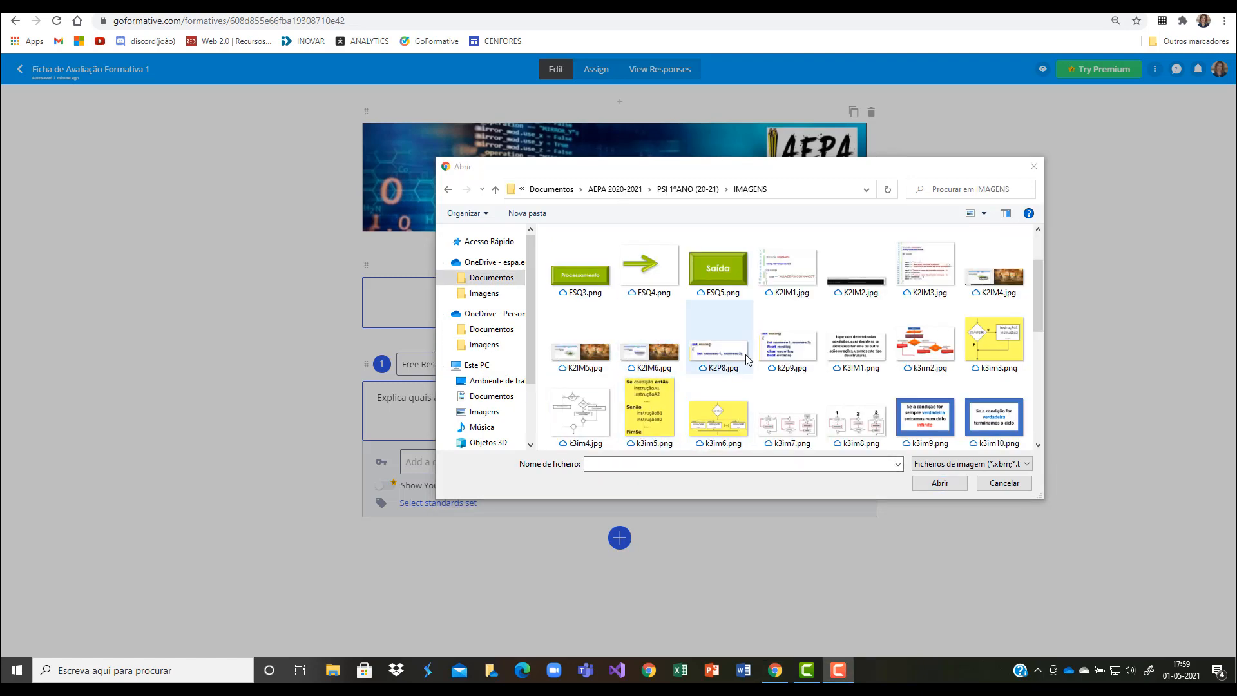
{"action": "scroll", "coordinate": [761, 351], "scroll_direction": "down", "scroll_amount": 1}
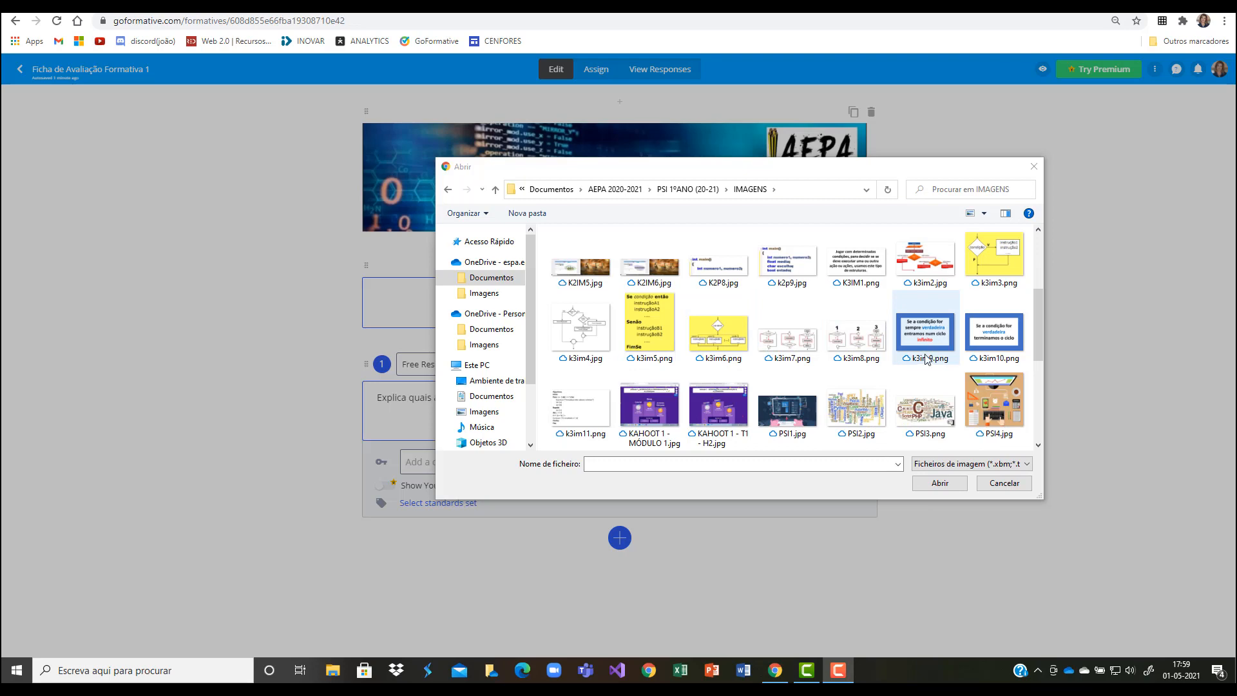
{"action": "left_click", "coordinate": [928, 337]}
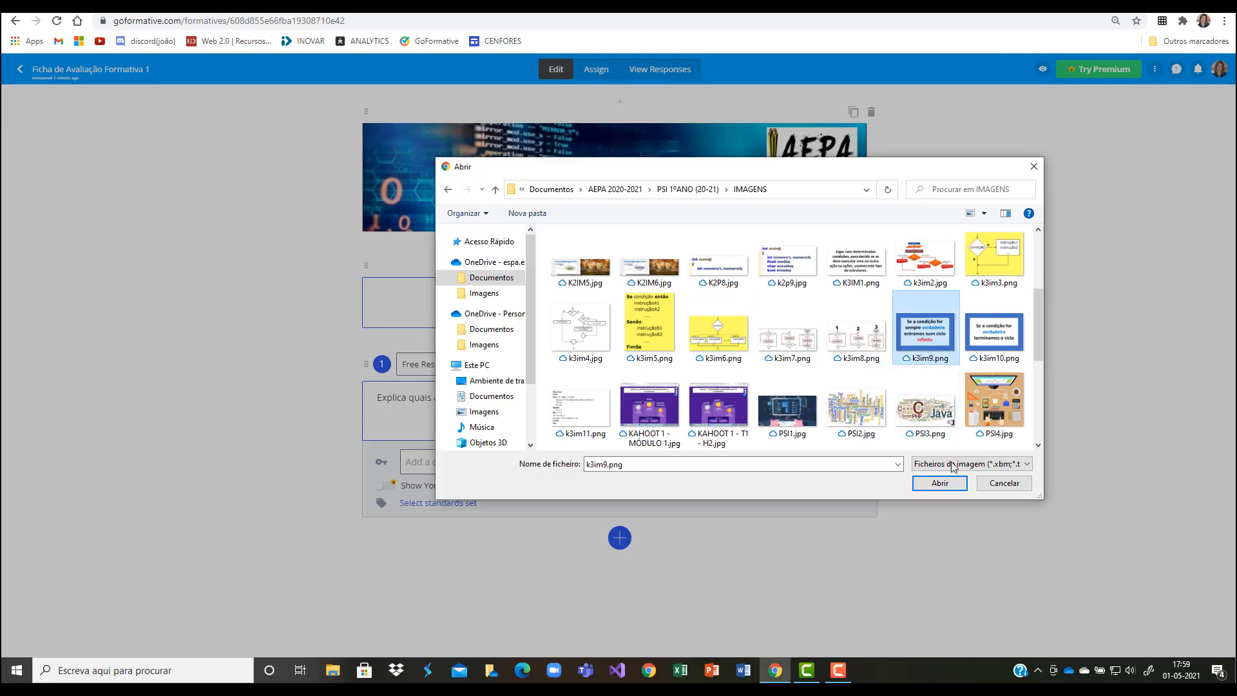
{"action": "left_click", "coordinate": [936, 480]}
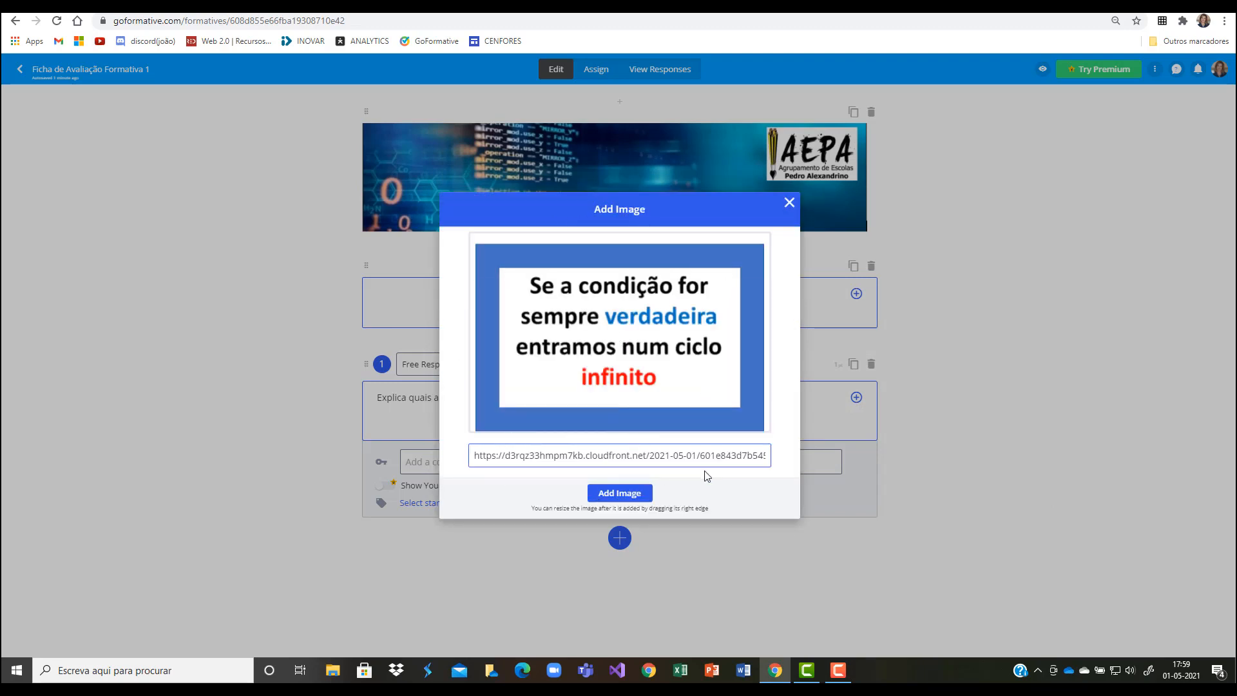
{"action": "left_click", "coordinate": [617, 497]}
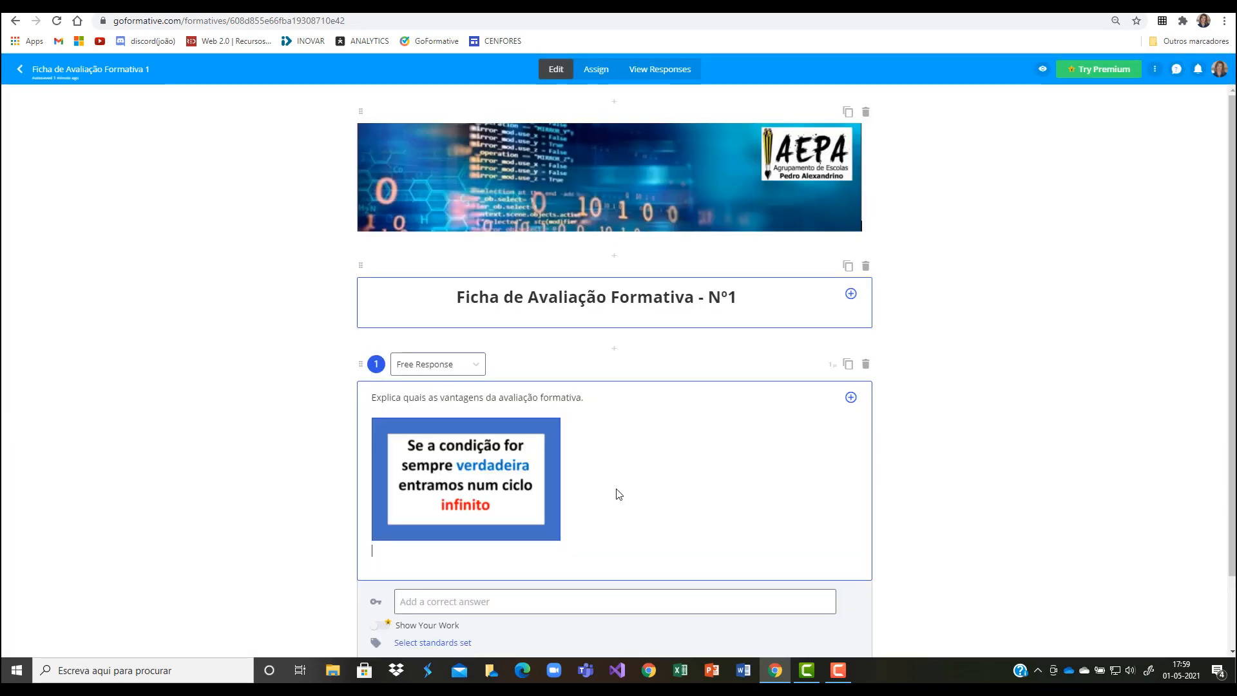
Step: Try adding trial text "wew" below the image in question 1, and remove it
{"action": "left_click_drag", "start_coordinate": [373, 398], "coordinate": [584, 399]}
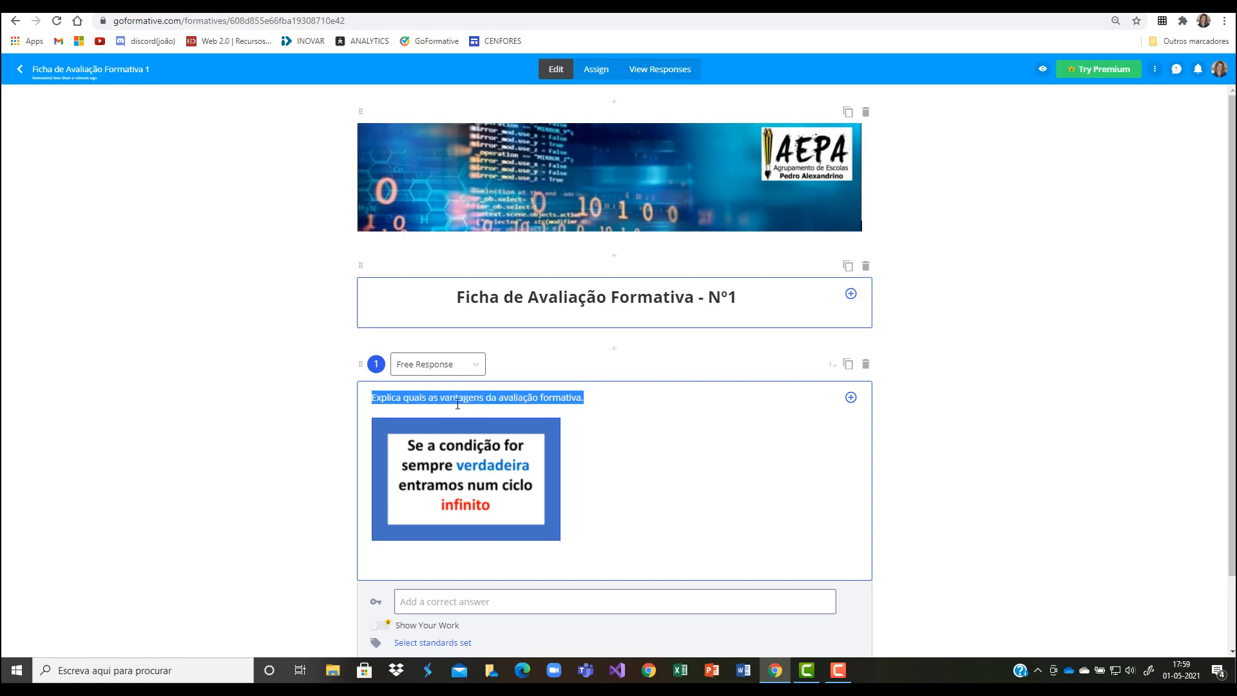
{"action": "left_click", "coordinate": [407, 564]}
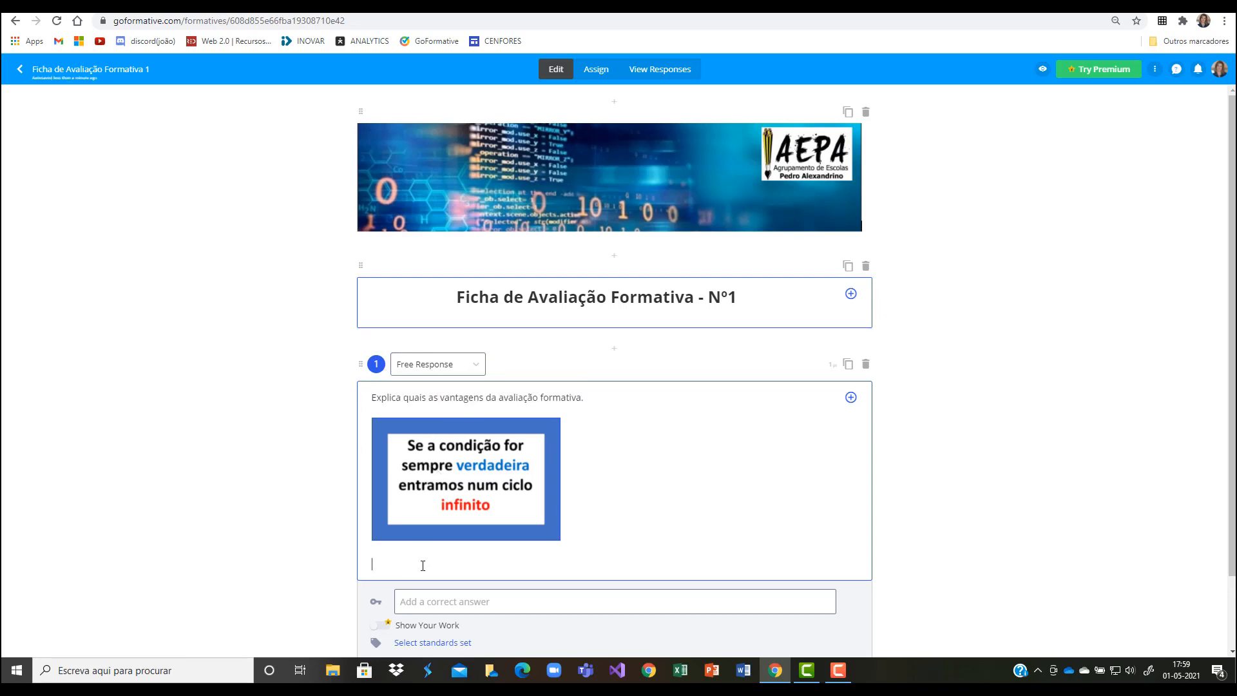
{"action": "type", "text": "wew"}
{"action": "key", "text": "BackSpace"}
{"action": "key", "text": "BackSpace"}
{"action": "key", "text": "BackSpace"}
{"action": "scroll", "coordinate": [525, 513], "scroll_direction": "down", "scroll_amount": 2}
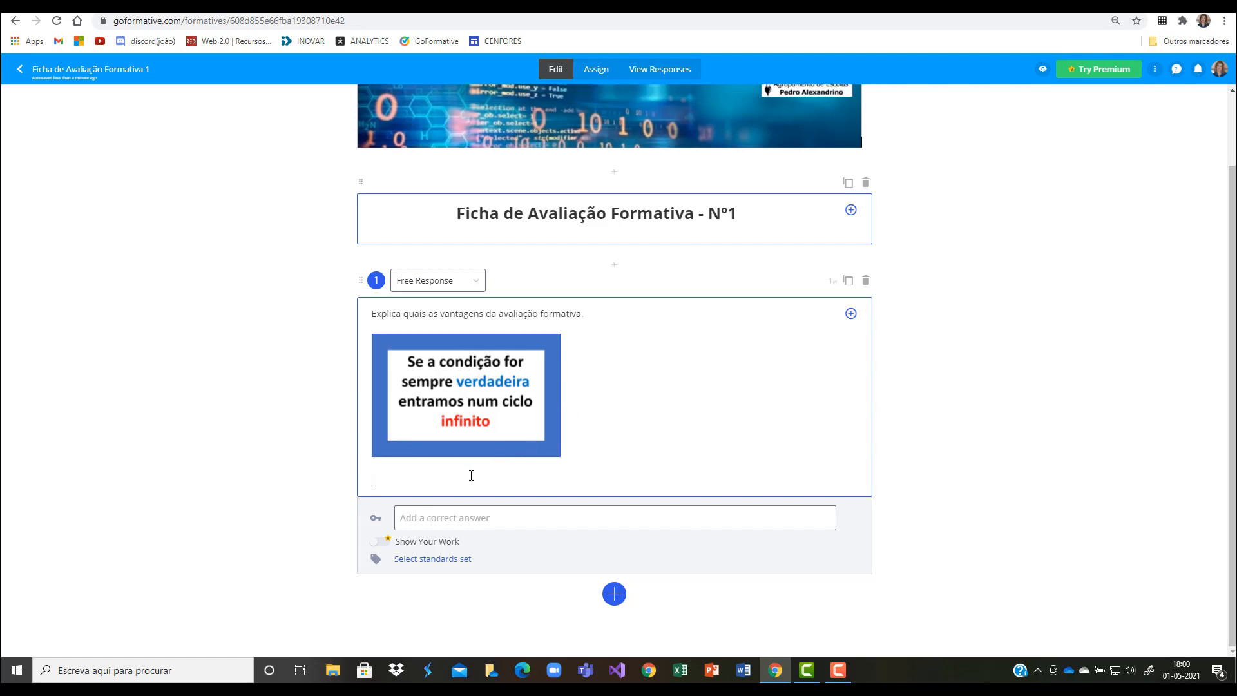
Step: Preview the formative as a student in desktop view, try the answer box with "gaerg", and close the preview
{"action": "left_click", "coordinate": [1043, 71]}
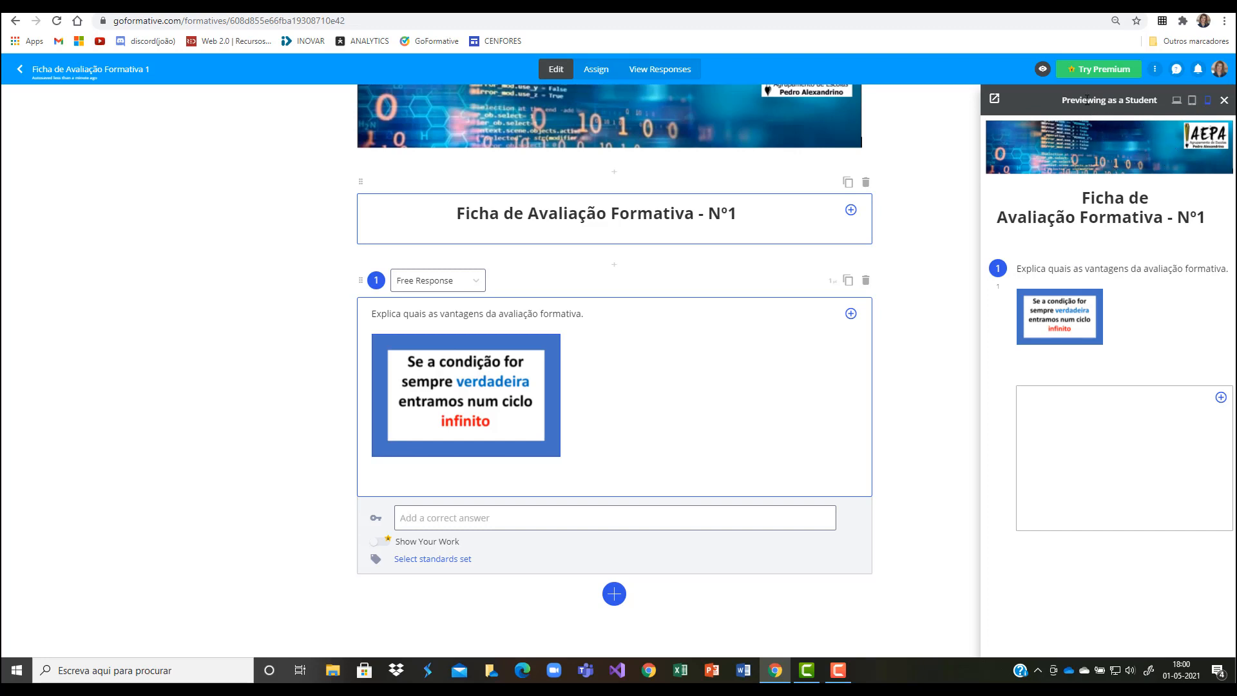
{"action": "left_click", "coordinate": [1177, 104]}
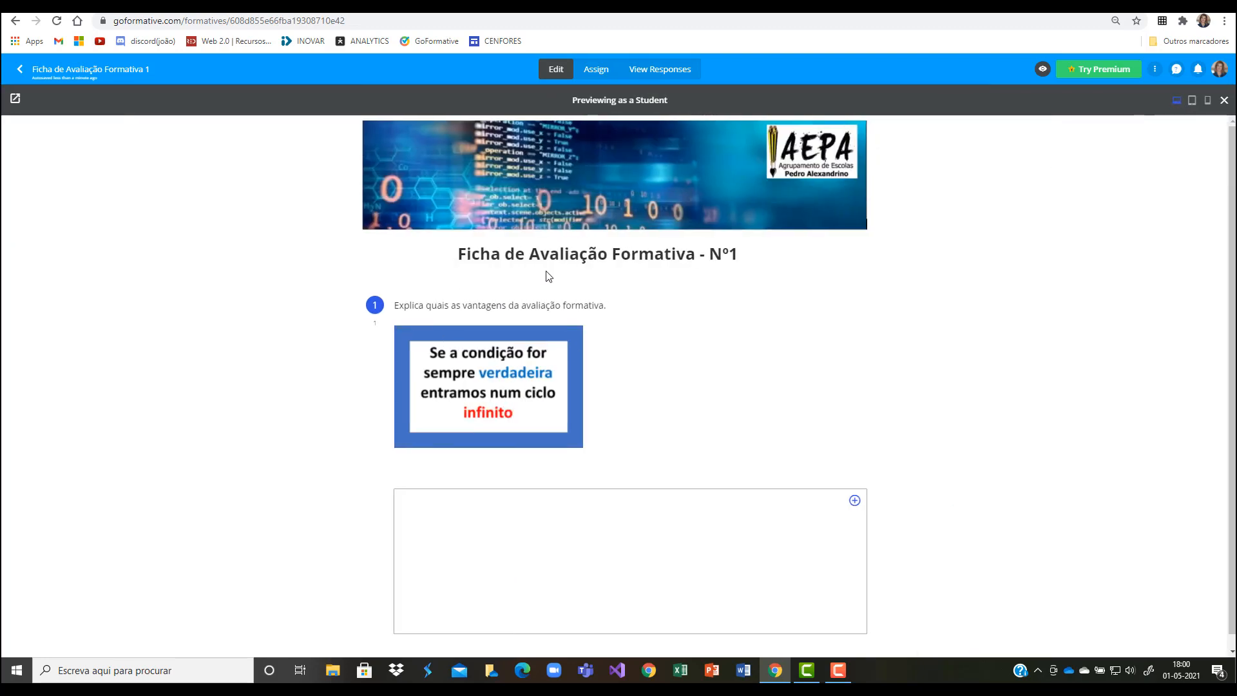
{"action": "scroll", "coordinate": [784, 423], "scroll_direction": "down", "scroll_amount": 1}
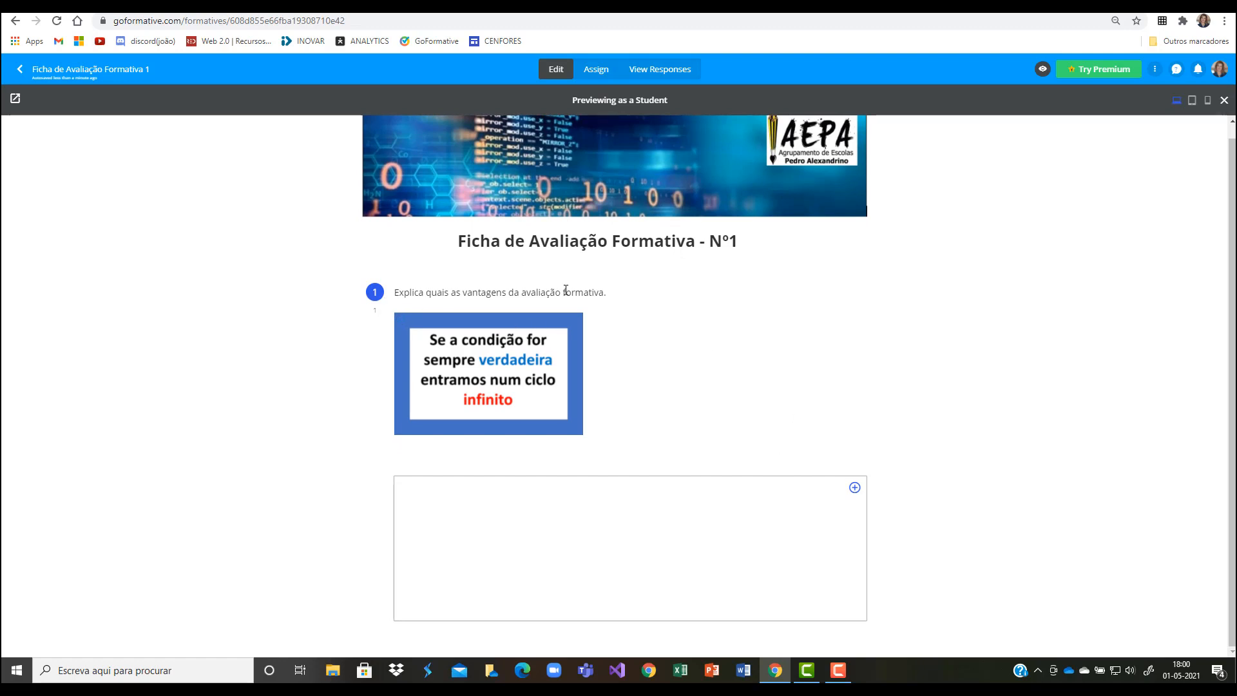
{"action": "left_click", "coordinate": [438, 497]}
{"action": "type", "text": "gaerg"}
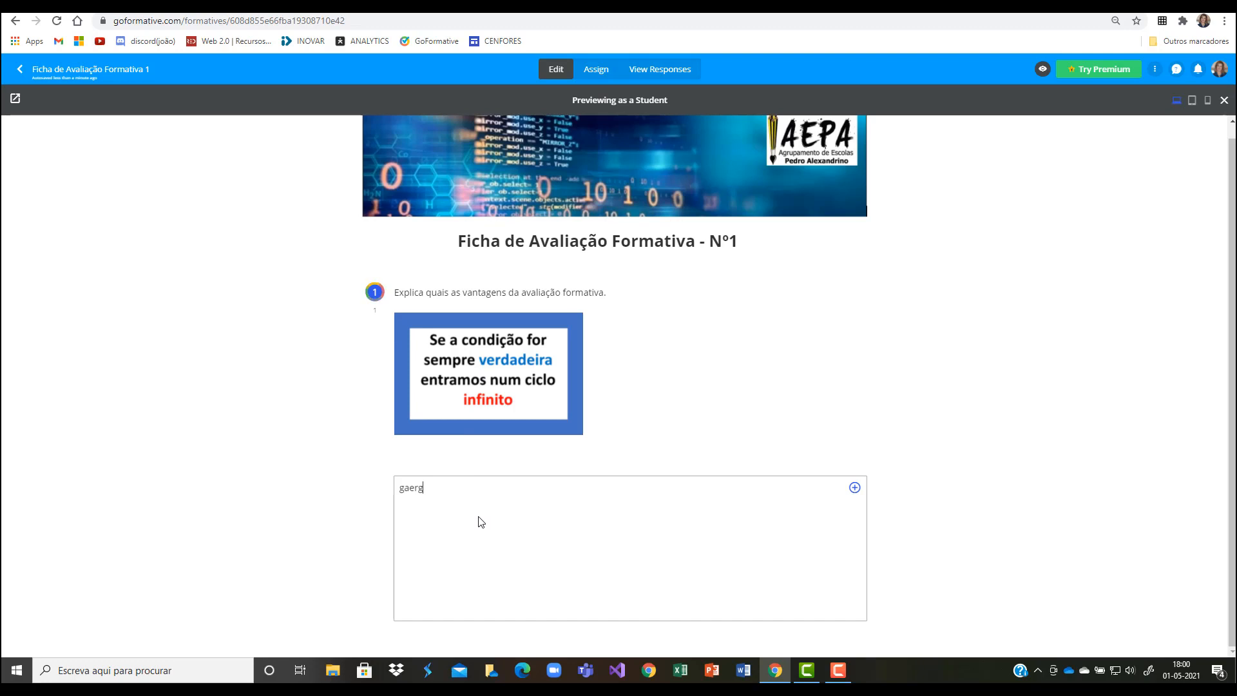
{"action": "key", "text": "BackSpace"}
{"action": "key", "text": "BackSpace"}
{"action": "key", "text": "BackSpace"}
{"action": "key", "text": "BackSpace"}
{"action": "key", "text": "BackSpace"}
{"action": "left_click", "coordinate": [1224, 102]}
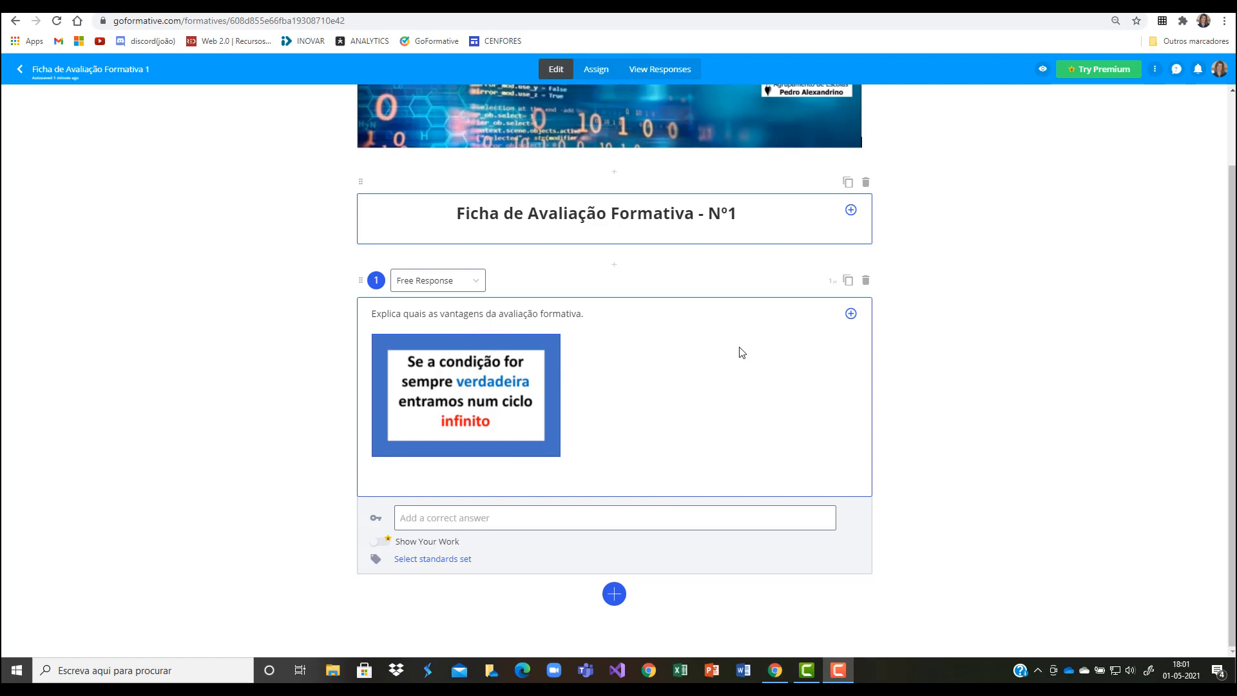
Step: Open the points value of question 1 for editing
{"action": "left_click", "coordinate": [830, 281]}
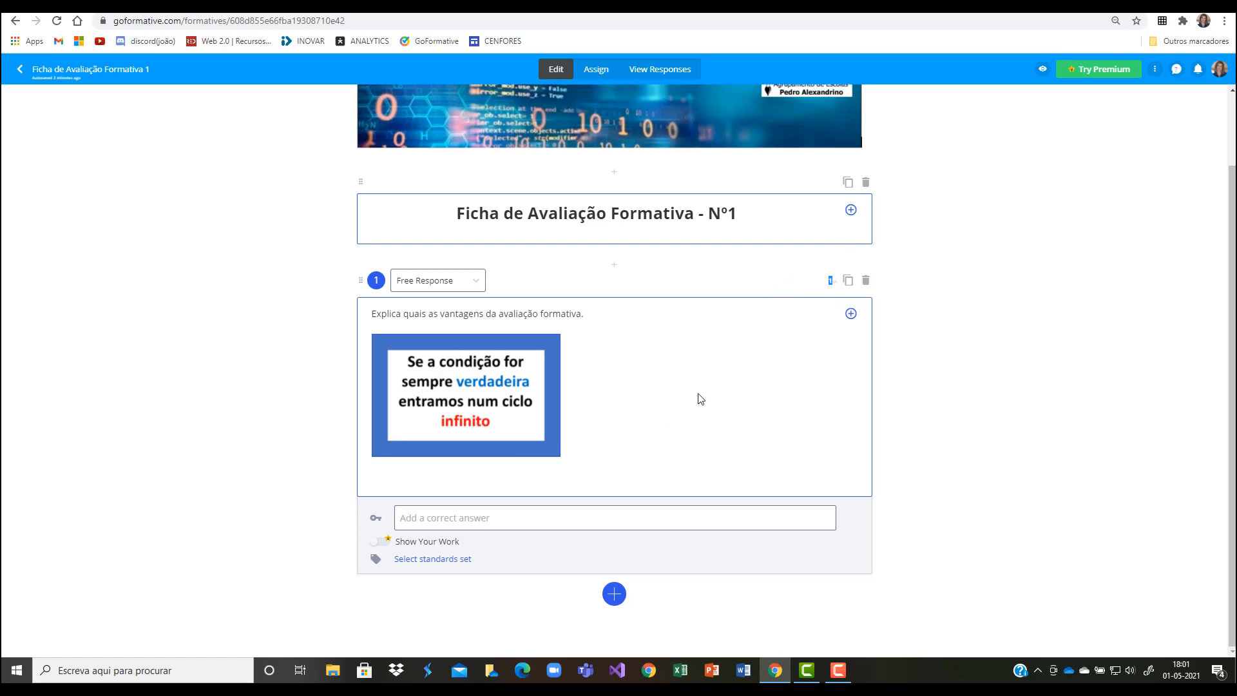
{"action": "left_click", "coordinate": [825, 285]}
{"action": "double_click", "coordinate": [828, 281]}
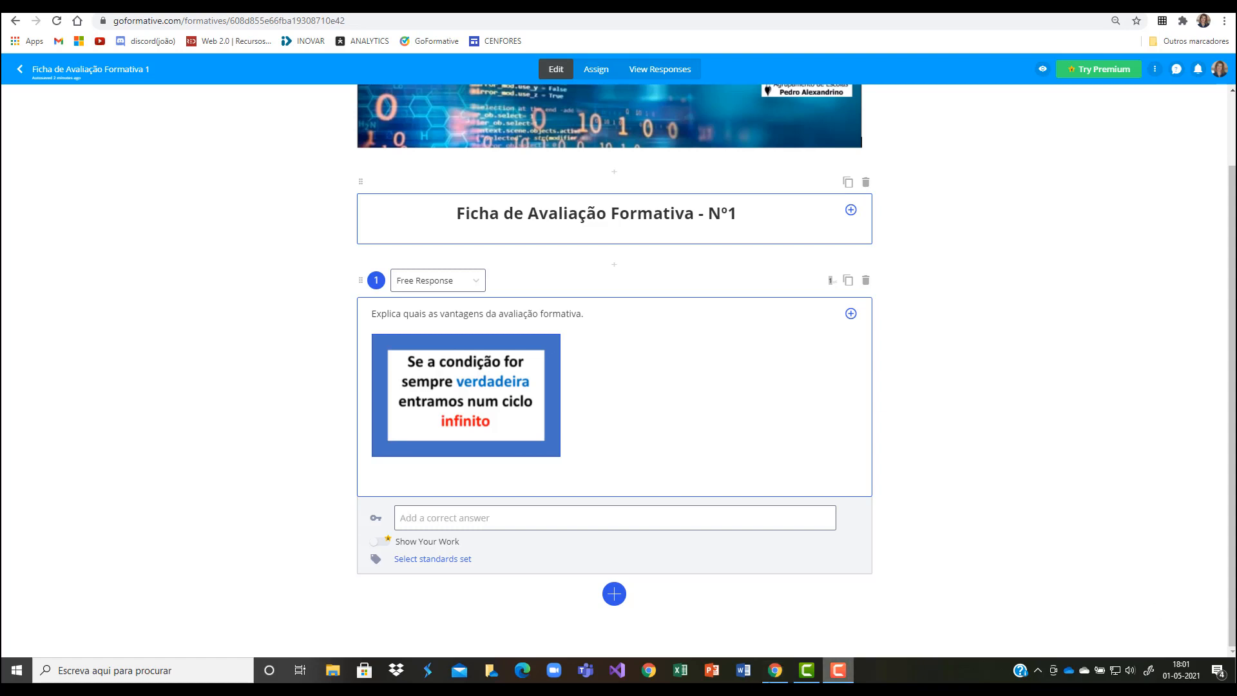
Step: Add a Multiple Choice question with the text "Qual das opções está correta?"
{"action": "left_click", "coordinate": [614, 595]}
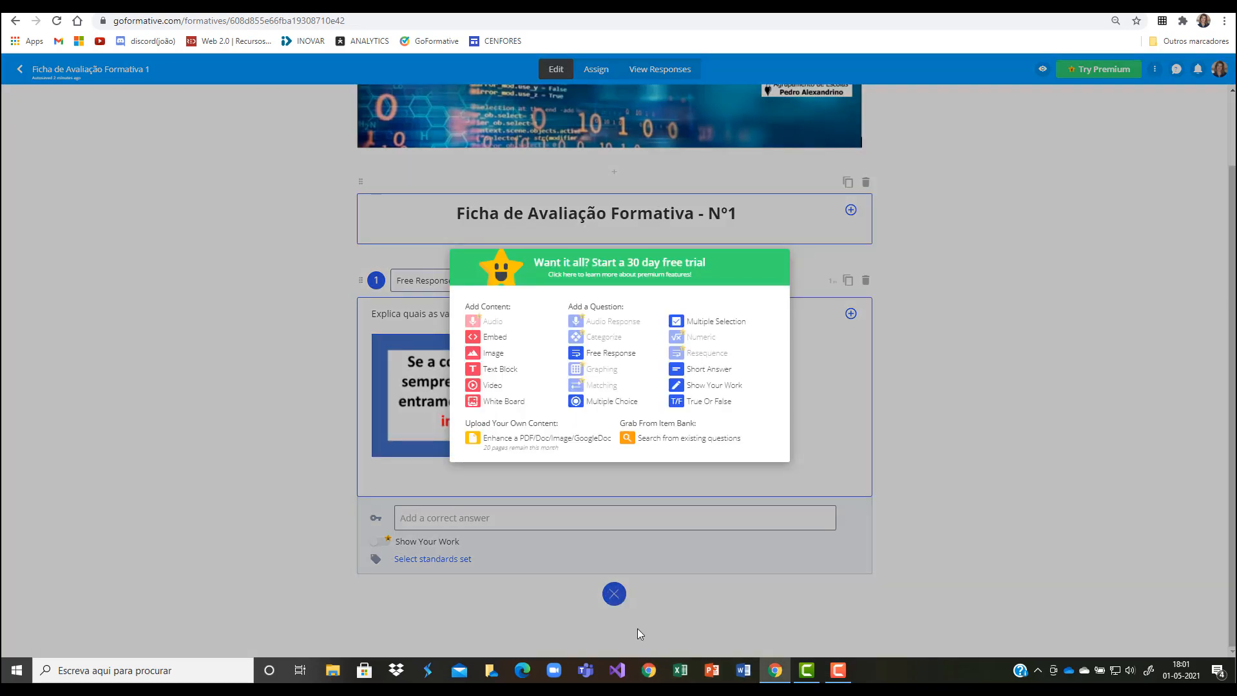
{"action": "left_click", "coordinate": [591, 402]}
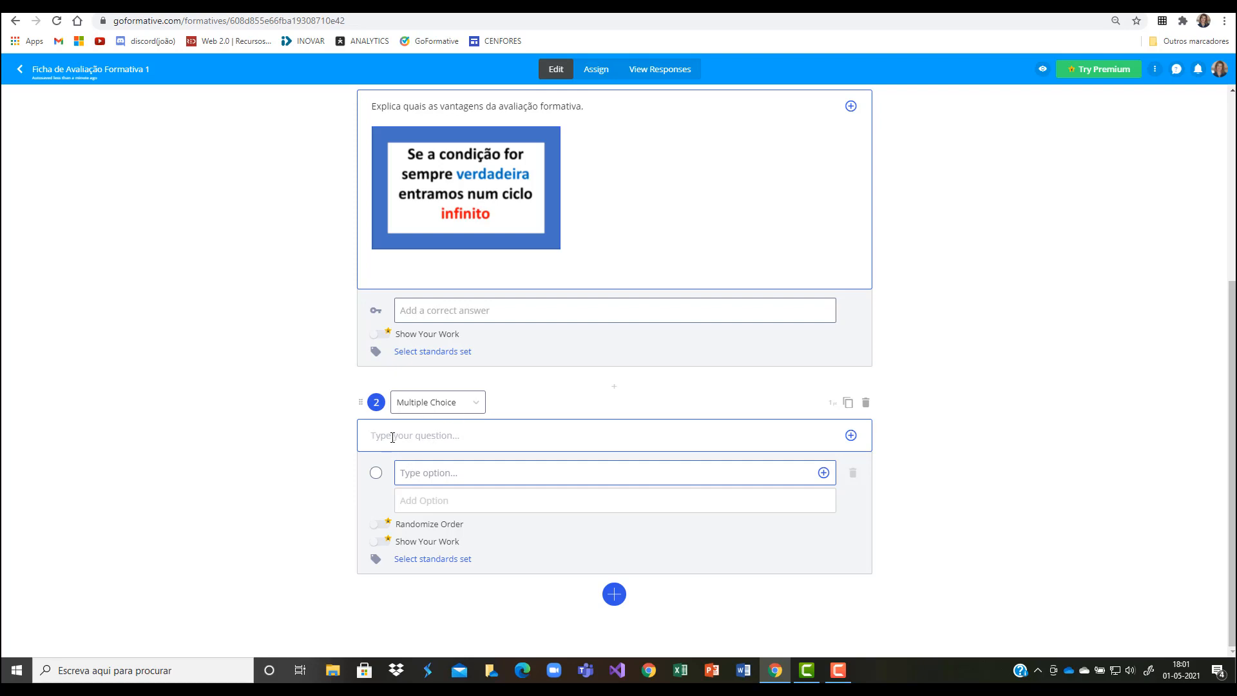
{"action": "type", "text": "Qua"}
{"action": "type", "text": "l das"}
{"action": "type", "text": " opc"}
{"action": "type", "text": "ões está"}
{"action": "type", "text": " corre"}
{"action": "type", "text": "ta"}
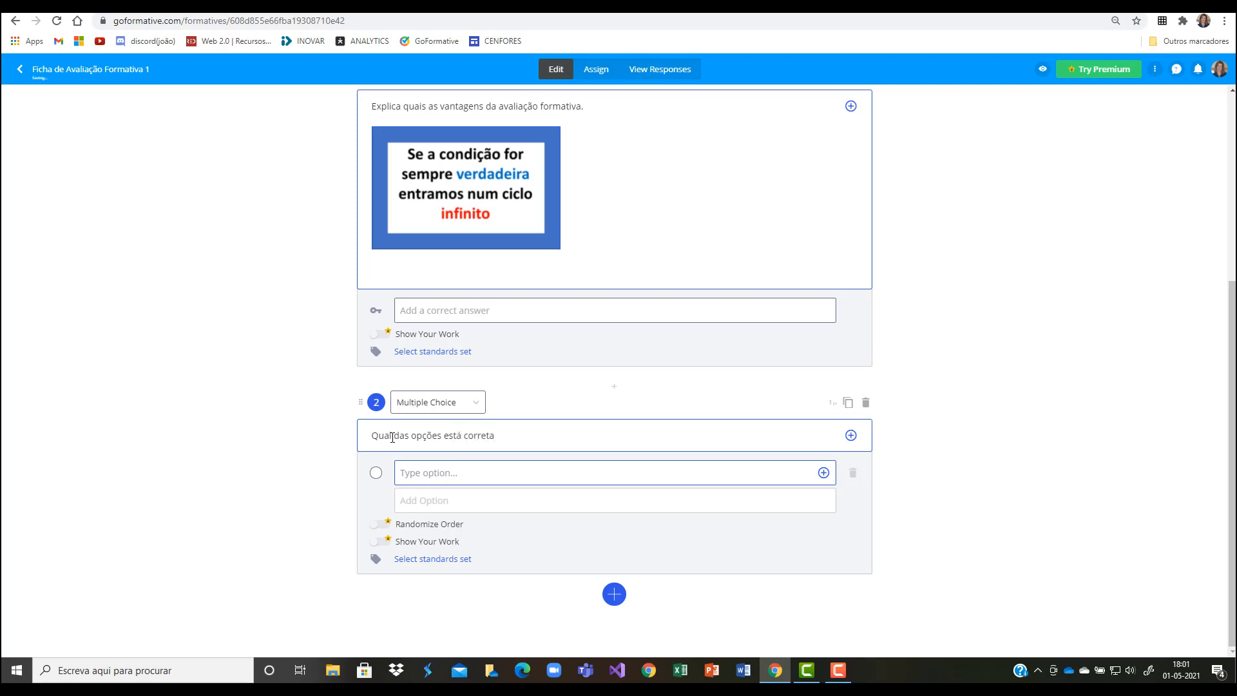
{"action": "type", "text": "?"}
Step: Enter the answer options A, B and C in question 2, and delete the extra blank option added below them
{"action": "type", "text": "A"}
{"action": "left_click", "coordinate": [427, 501]}
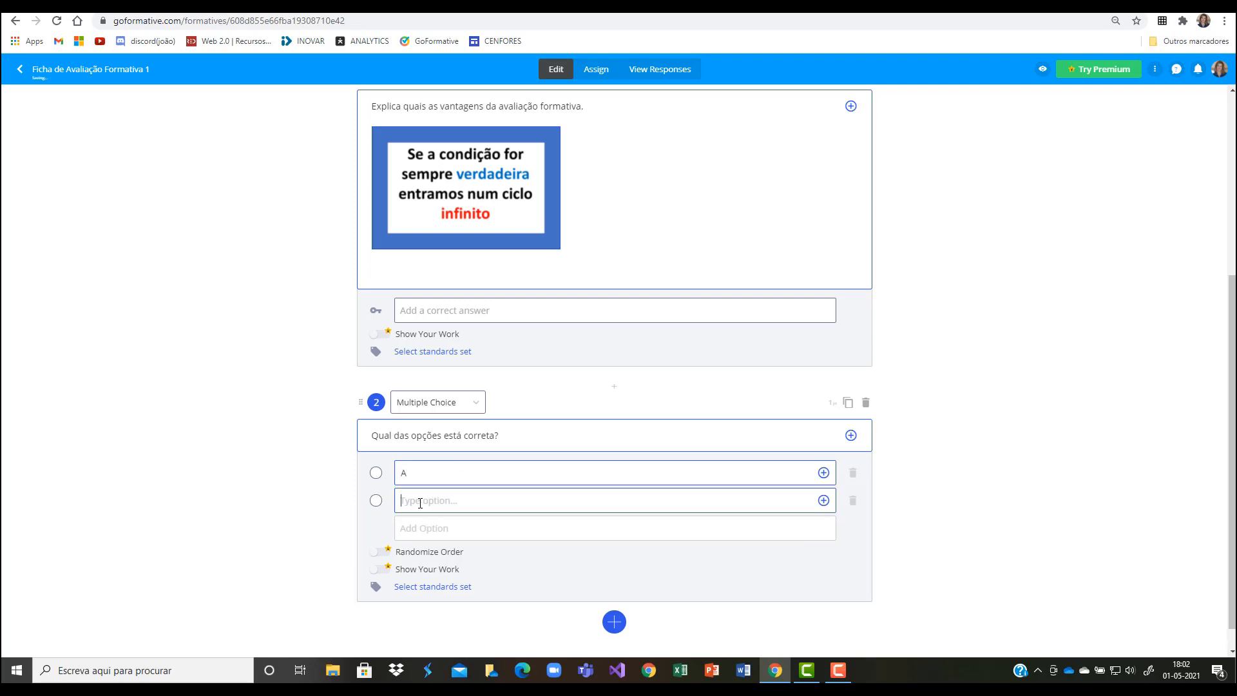
{"action": "type", "text": "B"}
{"action": "left_click", "coordinate": [414, 528]}
{"action": "type", "text": "C"}
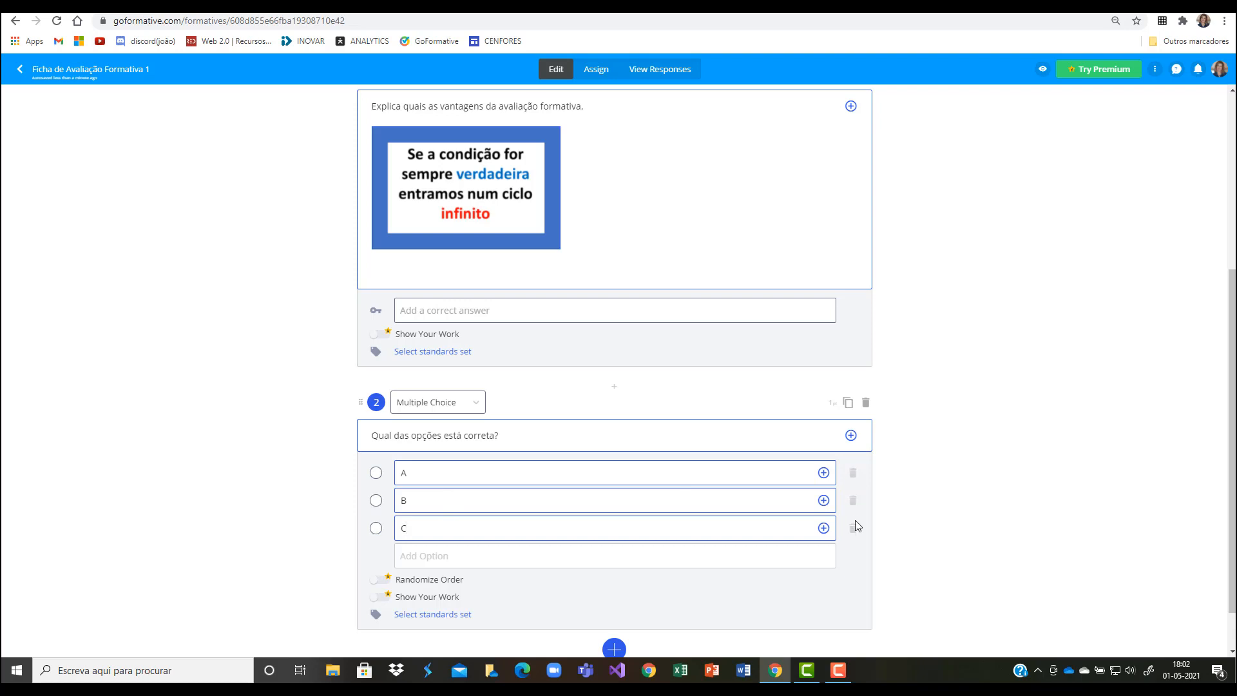
{"action": "left_click", "coordinate": [425, 554]}
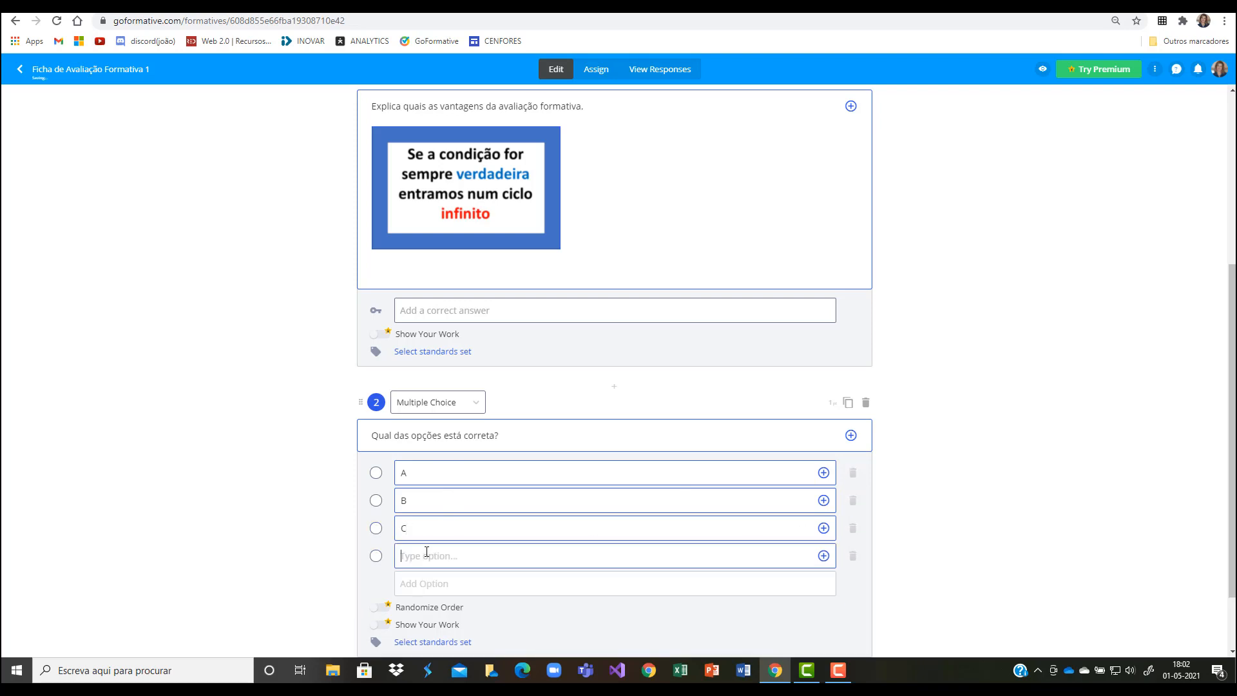
{"action": "left_click", "coordinate": [852, 557]}
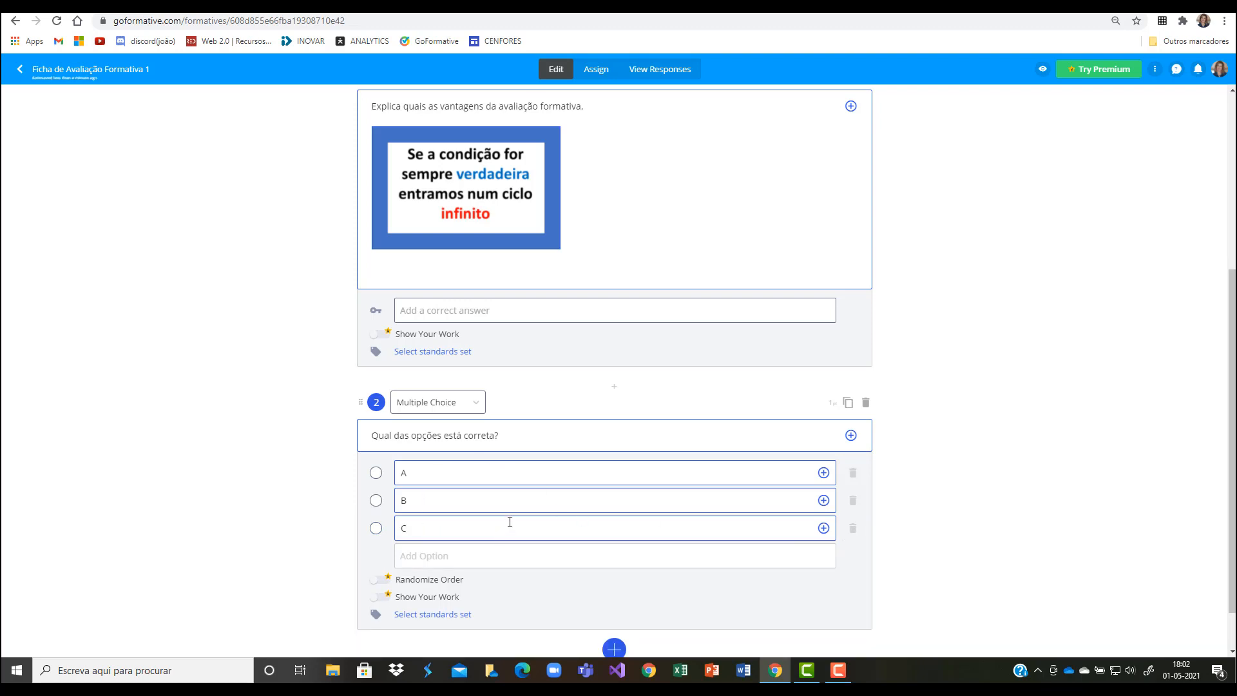
Step: Add a blank fourth option to question 2, open the Add Image dialog for it, and close the dialog
{"action": "left_click", "coordinate": [547, 554]}
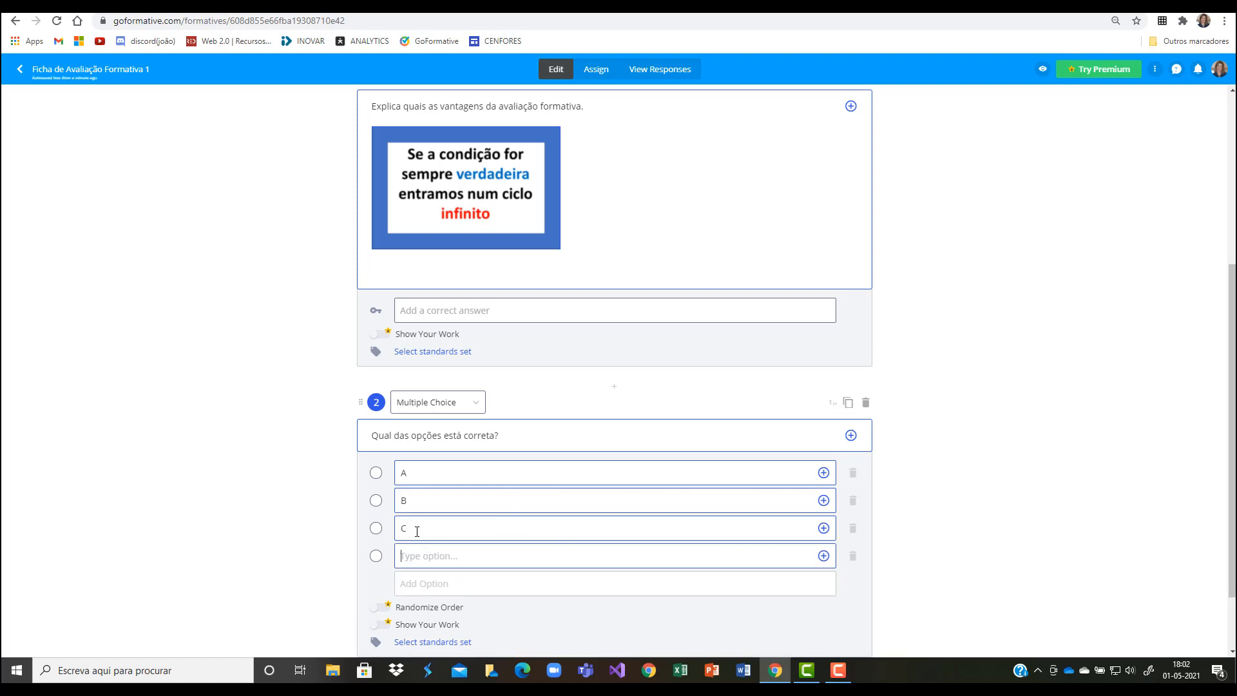
{"action": "left_click", "coordinate": [823, 555]}
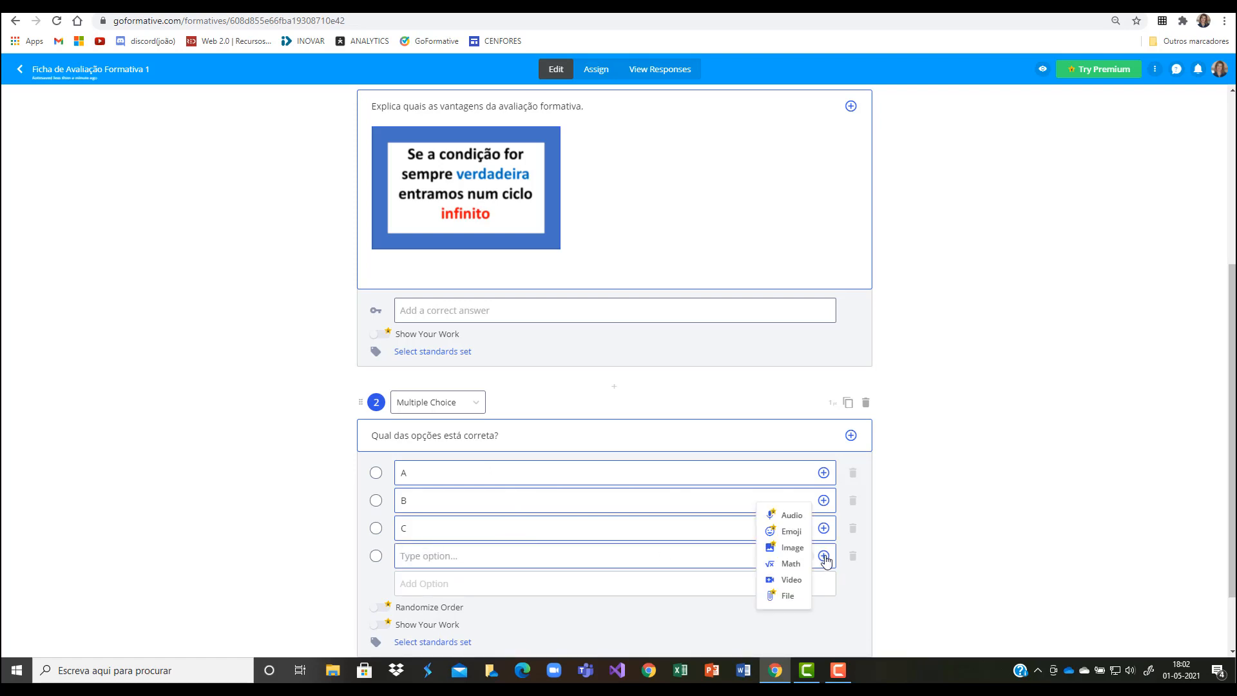
{"action": "left_click", "coordinate": [792, 549]}
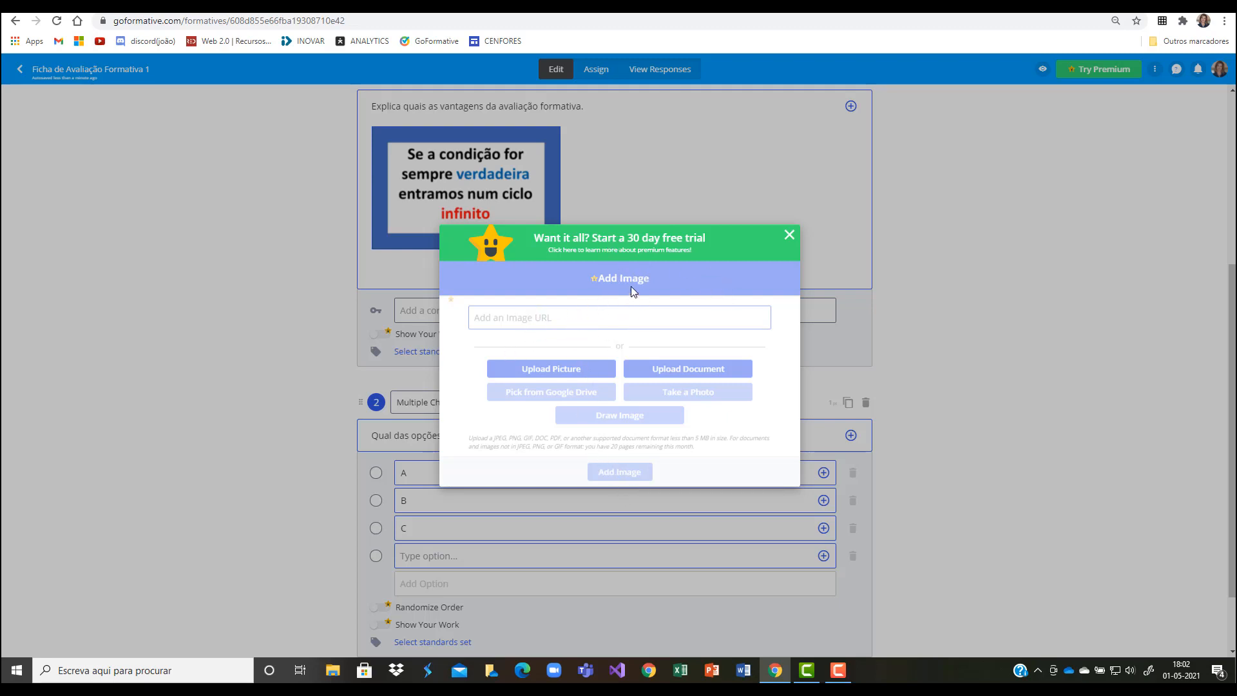
{"action": "left_click", "coordinate": [789, 237]}
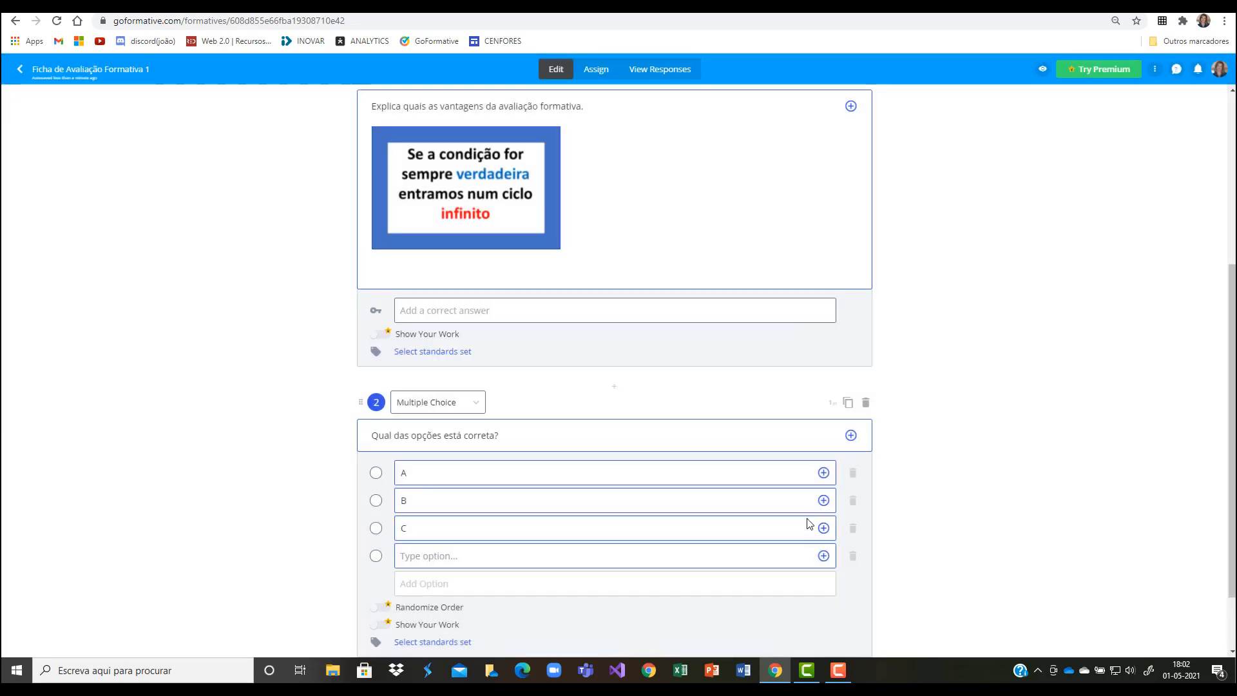
Step: Mark option B as the correct answer of question 2 and set the question's points to 0.5
{"action": "scroll", "coordinate": [525, 567], "scroll_direction": "down", "scroll_amount": 1}
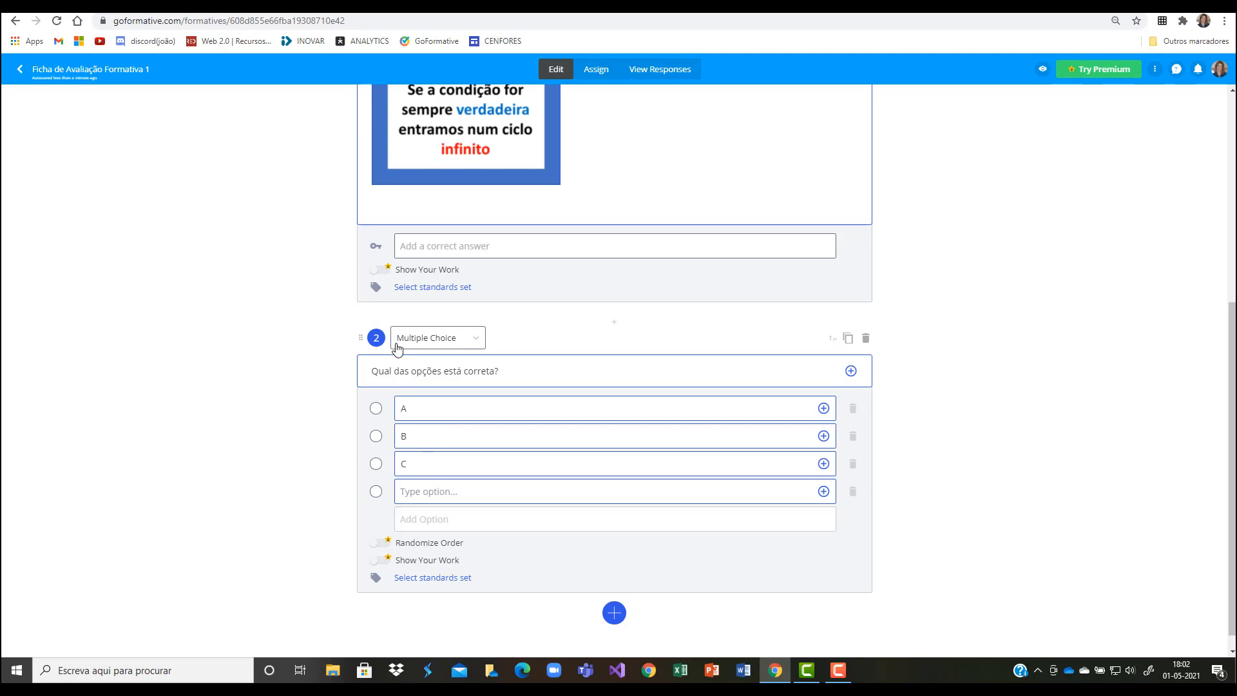
{"action": "left_click", "coordinate": [375, 435]}
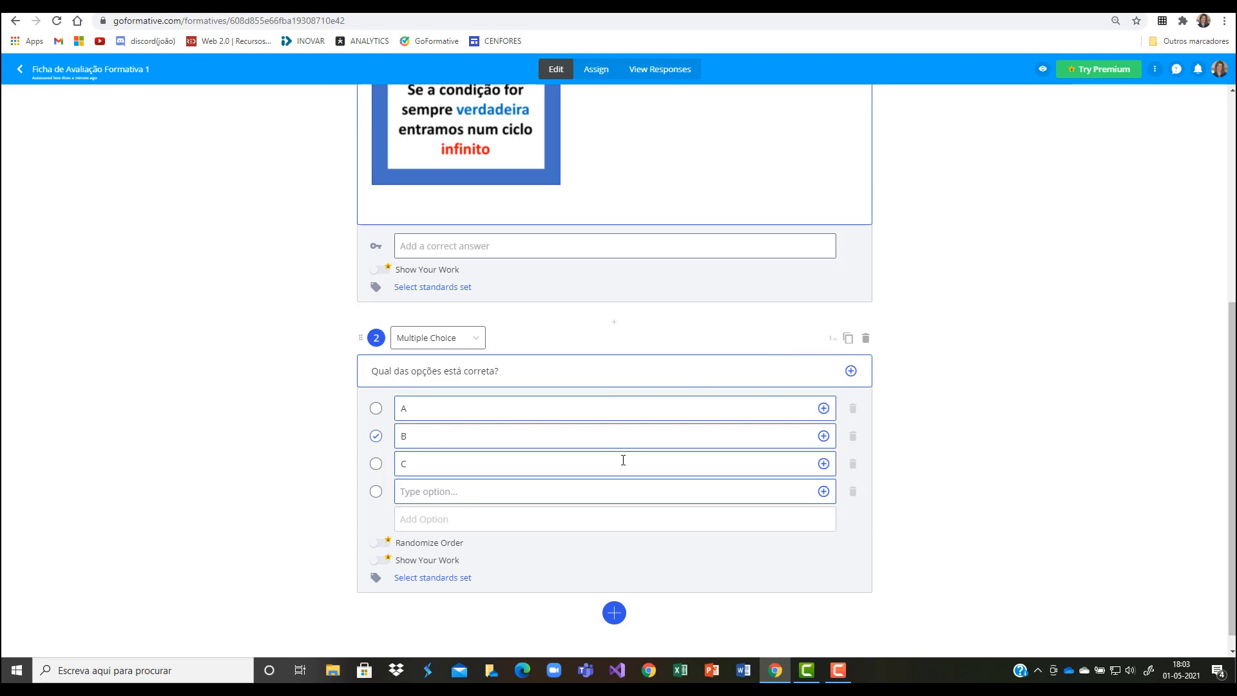
{"action": "double_click", "coordinate": [830, 339]}
{"action": "scroll", "coordinate": [821, 355], "scroll_direction": "up", "scroll_amount": 2}
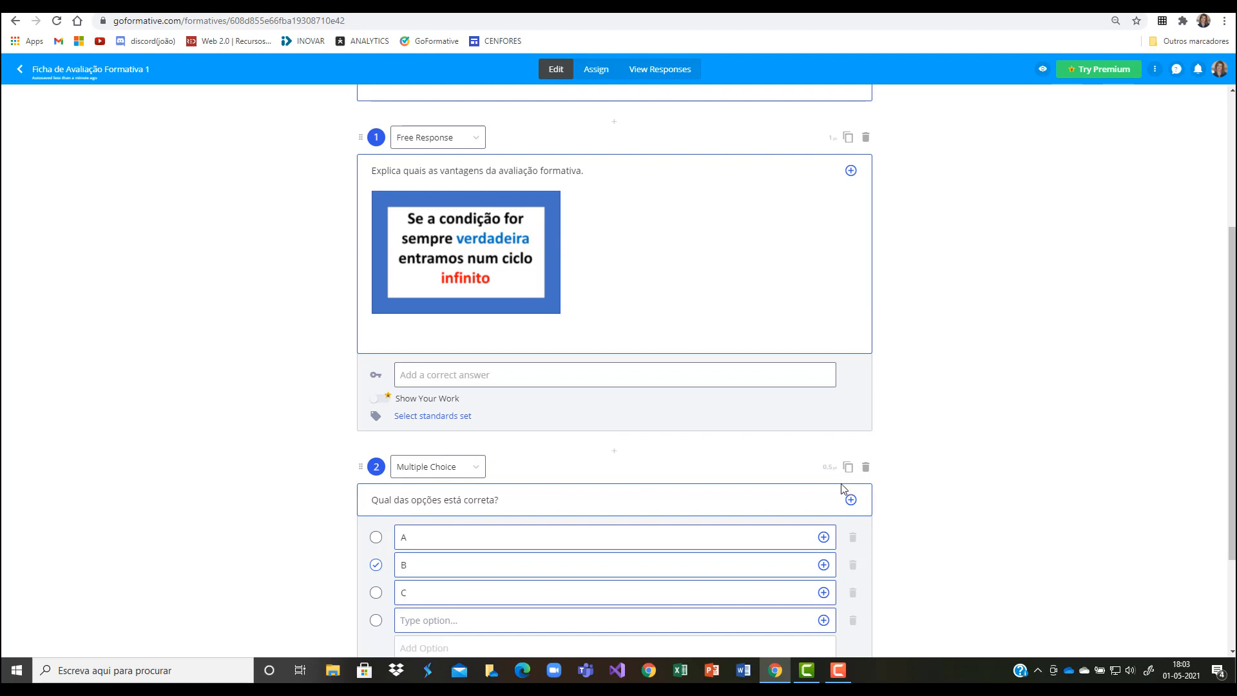
{"action": "scroll", "coordinate": [841, 488], "scroll_direction": "down", "scroll_amount": 2}
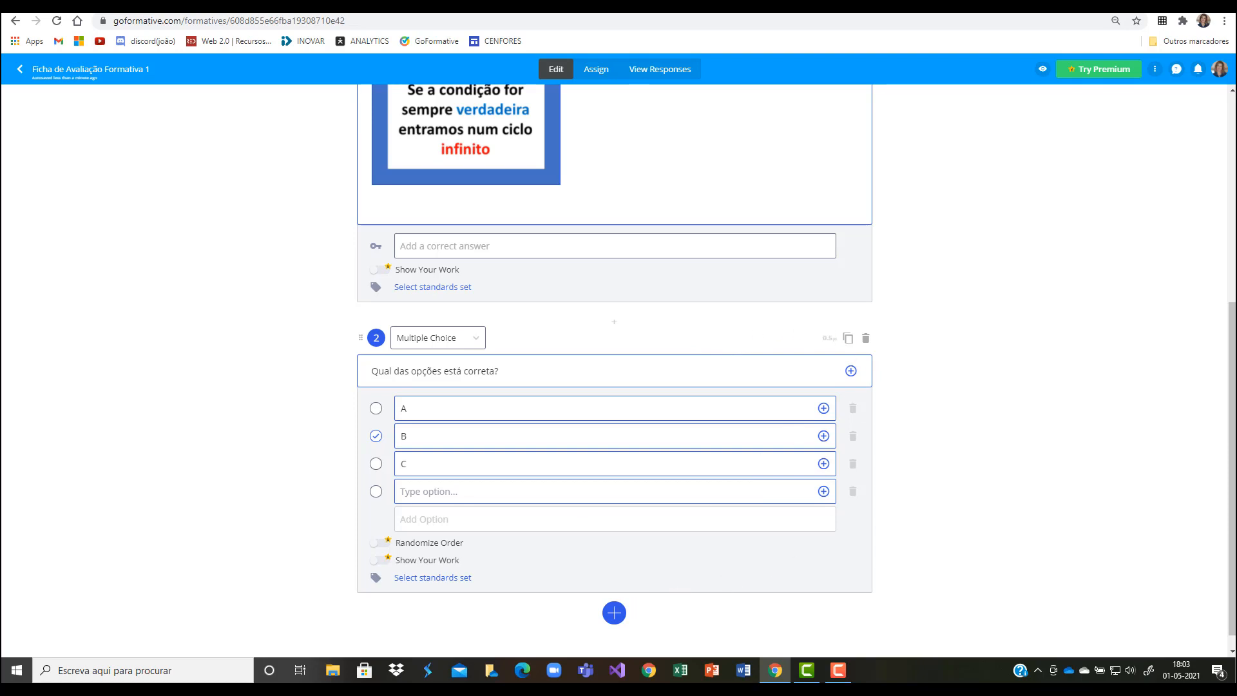
Step: Add a Multiple Selection question with the text "Quais os teus desportos favoritos?"
{"action": "scroll", "coordinate": [655, 380], "scroll_direction": "down", "scroll_amount": 1}
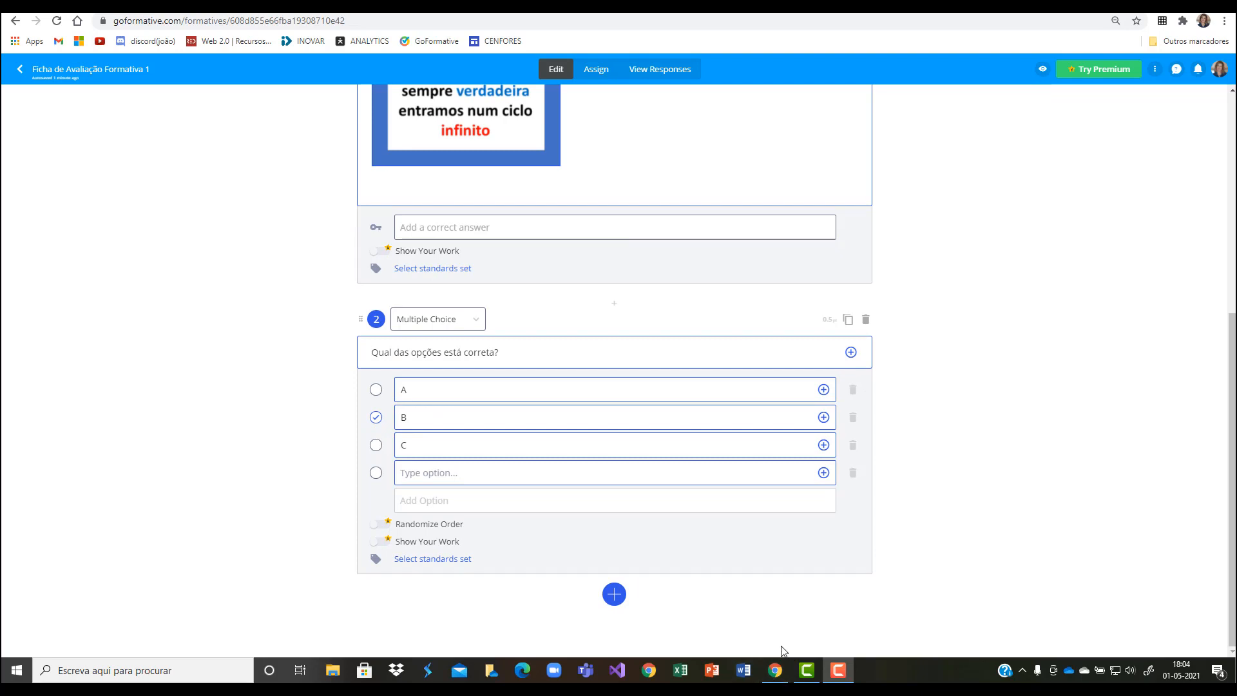
{"action": "left_click", "coordinate": [613, 595]}
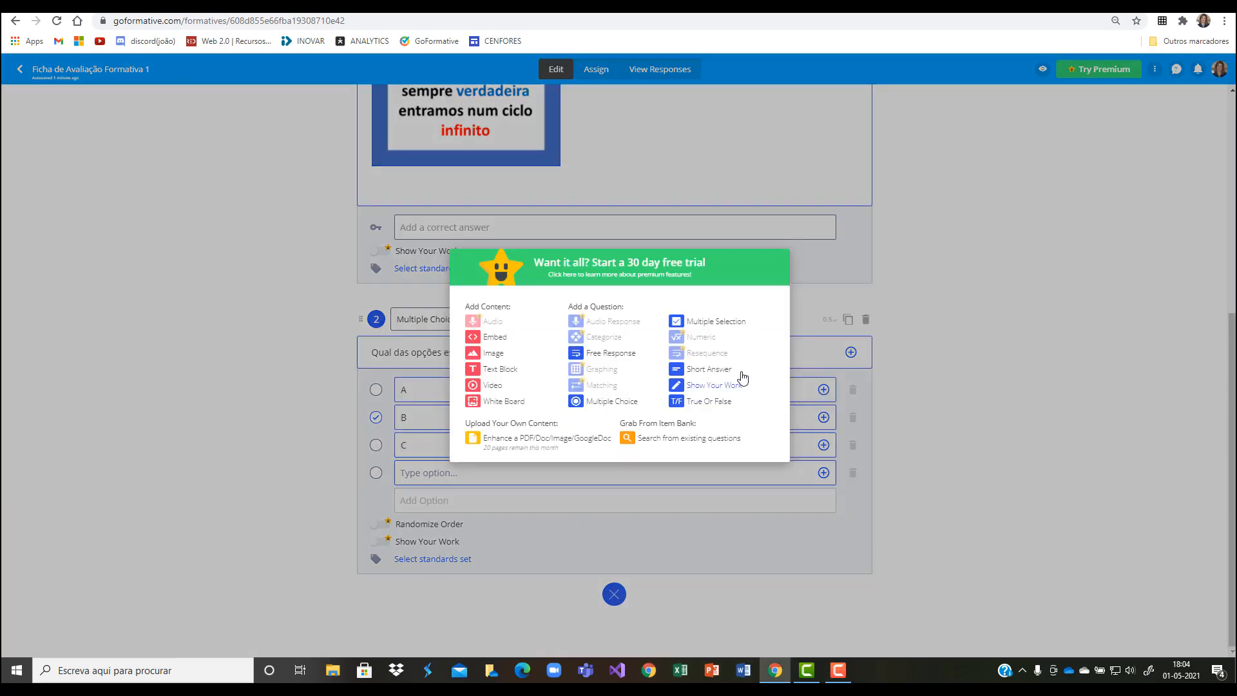
{"action": "left_click", "coordinate": [709, 326]}
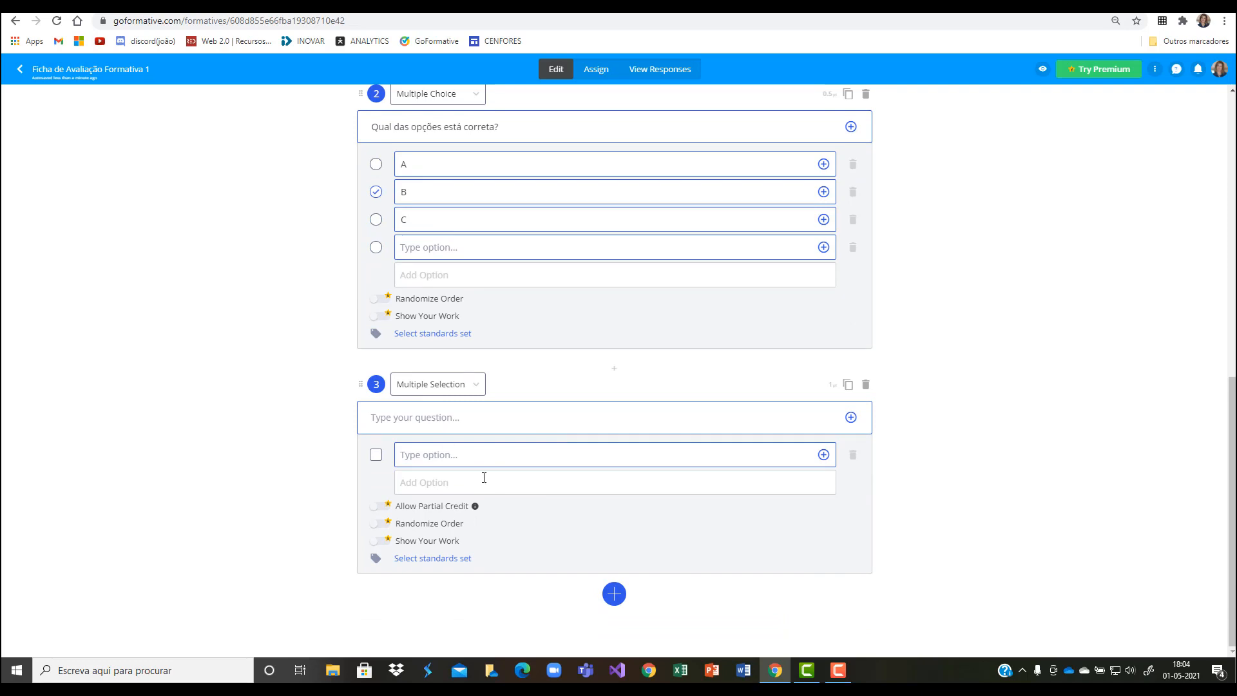
{"action": "left_click", "coordinate": [442, 419]}
{"action": "type", "text": "Quais"}
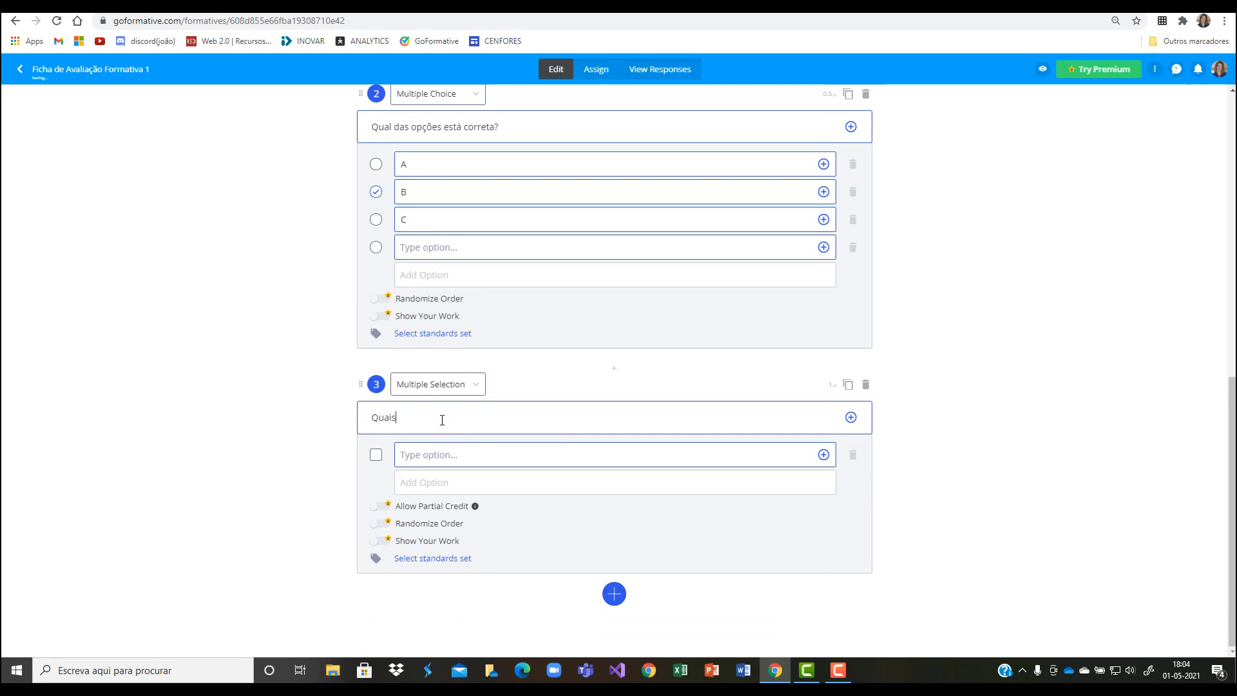
{"action": "type", "text": " os teus desportos favoe"}
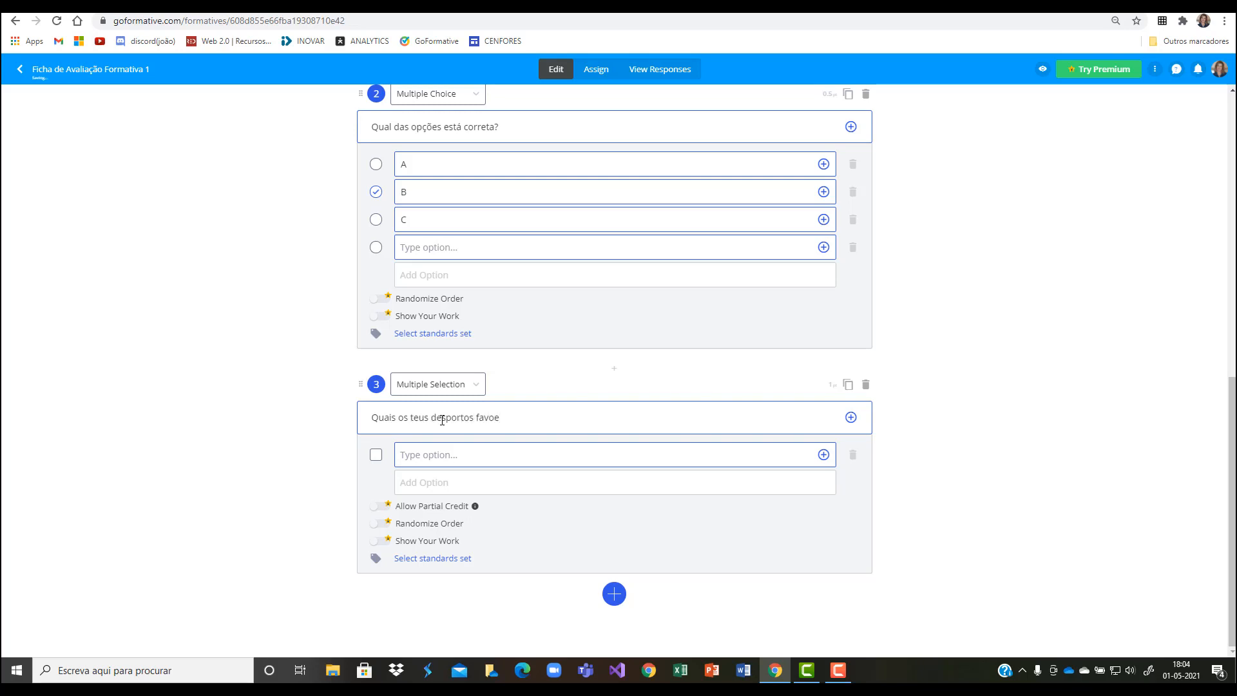
{"action": "key", "text": "BackSpace"}
{"action": "type", "text": "ritos?"}
Step: Enter "Ciclismo" and "Futebol" as the first two answer options of question 3
{"action": "left_click", "coordinate": [463, 454]}
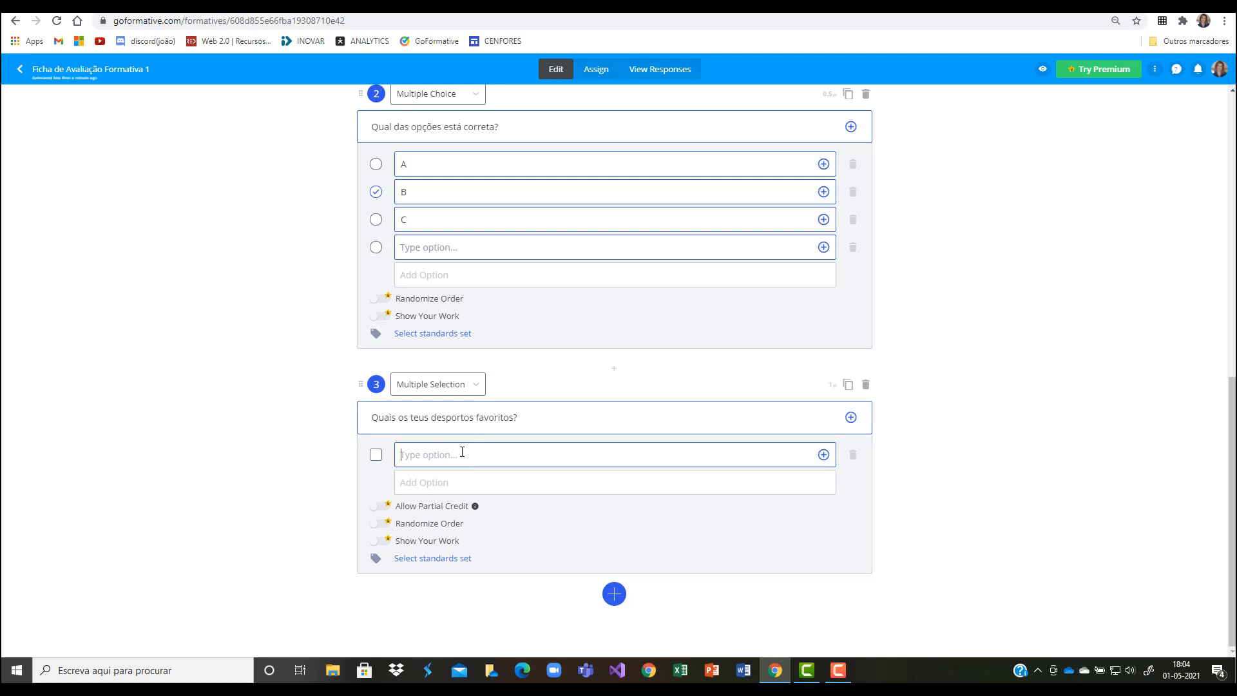
{"action": "type", "text": "Cicliosmo"}
{"action": "left_click", "coordinate": [425, 458]}
{"action": "key", "text": "BackSpace"}
{"action": "left_click", "coordinate": [431, 482]}
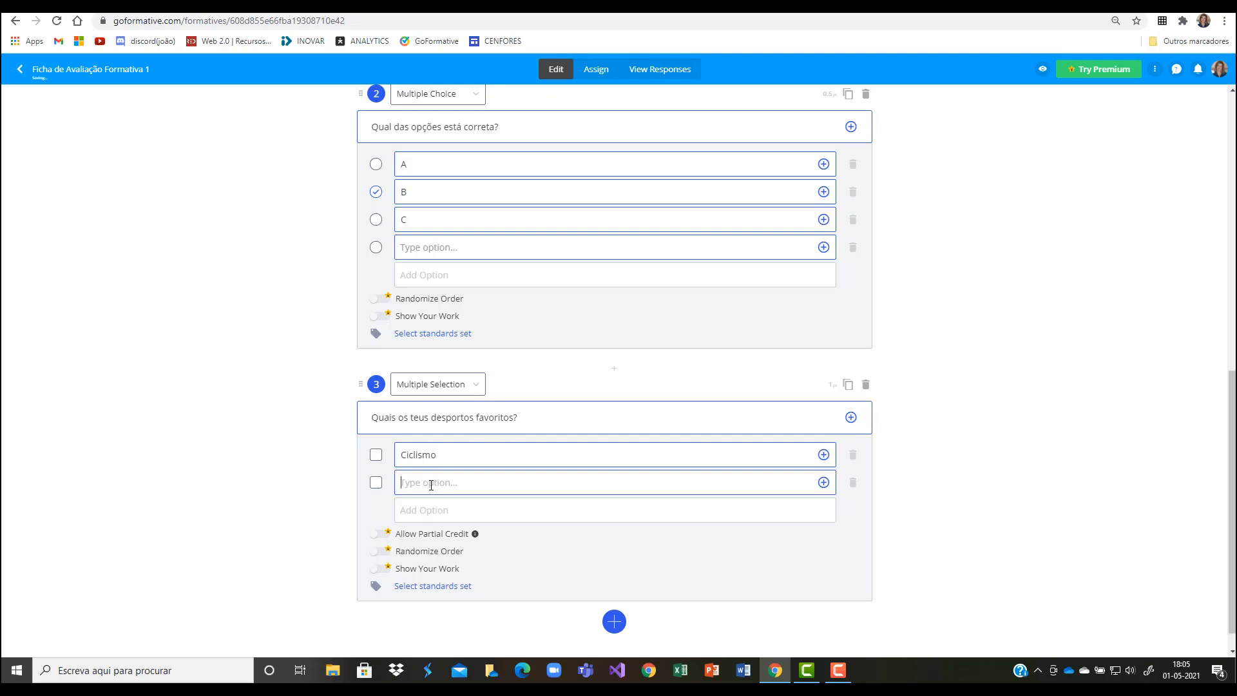
{"action": "type", "text": "Futebol"}
Step: Add "Natação" and "Corrida" as the third and fourth answer options of question 3
{"action": "left_click", "coordinate": [428, 510]}
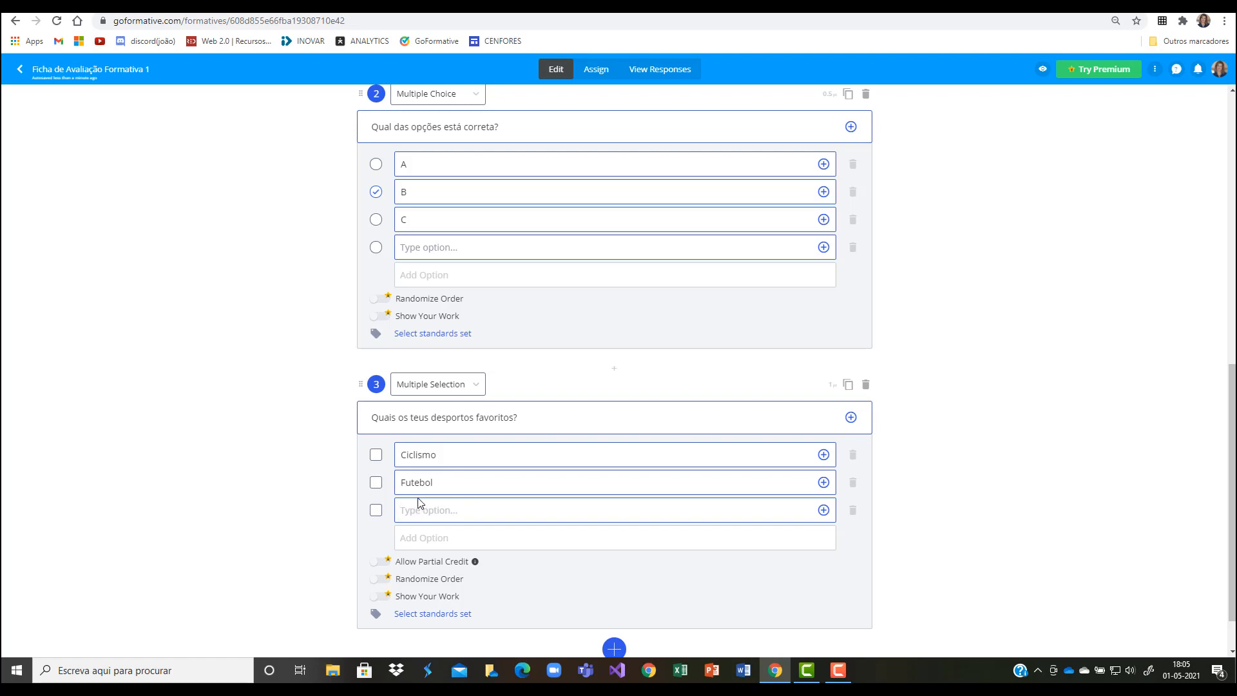
{"action": "type", "text": "Nat"}
{"action": "type", "text": "tação"}
{"action": "key", "text": "BackSpace"}
{"action": "left_click", "coordinate": [444, 541]}
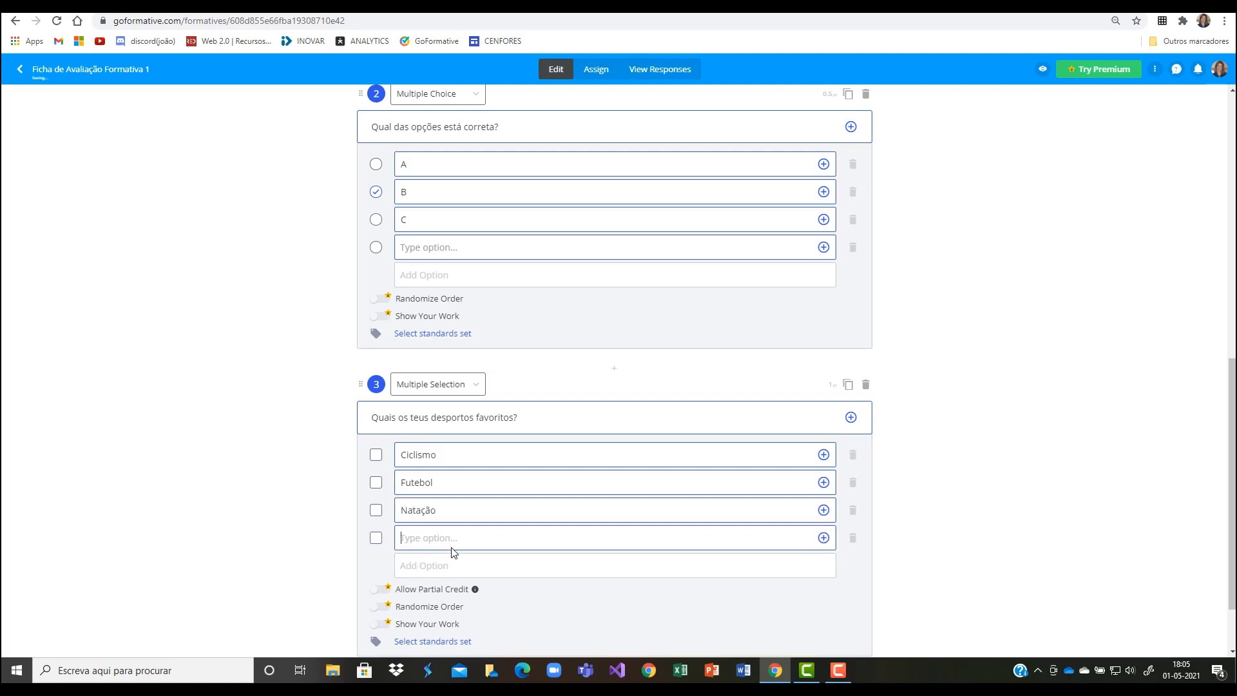
{"action": "type", "text": "Corrida"}
Step: Replace "favoritos" in question 3 with "que podem ser praticados em estrada"
{"action": "left_click_drag", "start_coordinate": [487, 419], "coordinate": [513, 419]}
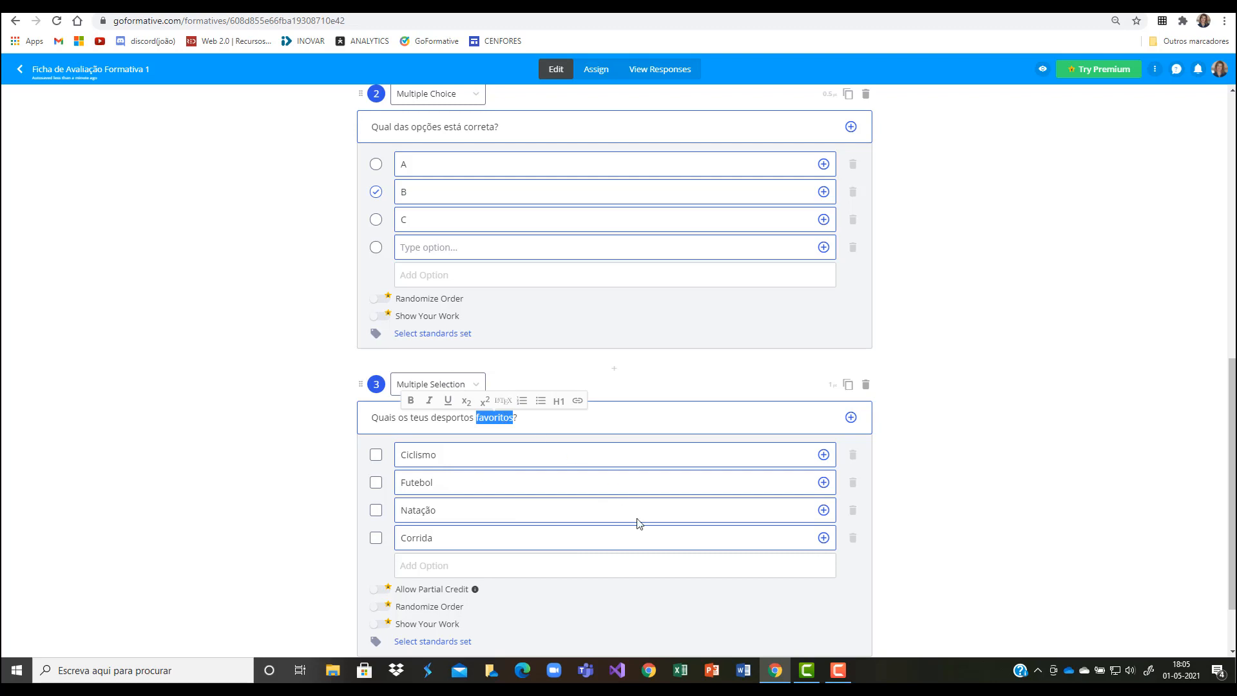
{"action": "key", "text": "BackSpace"}
{"action": "type", "text": "que"}
{"action": "type", "text": "em ser pr"}
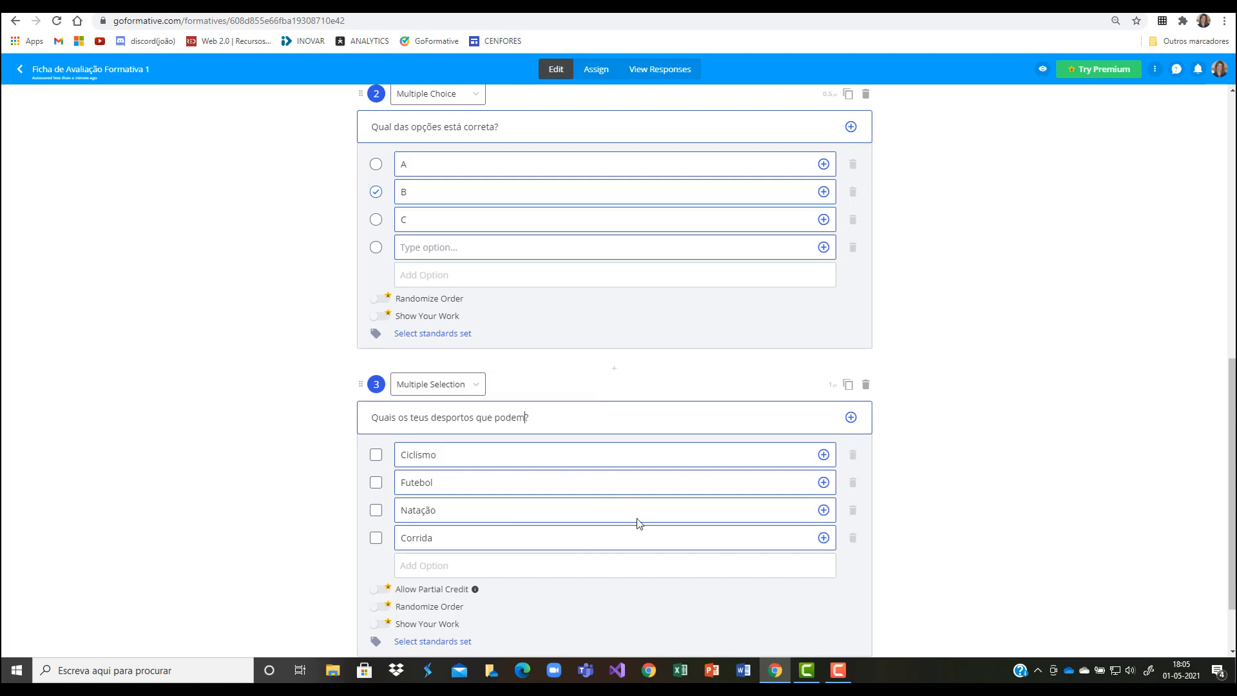
{"action": "type", "text": "atiocados"}
{"action": "key", "text": "BackSpace"}
{"action": "key", "text": "BackSpace"}
{"action": "key", "text": "BackSpace"}
{"action": "key", "text": "BackSpace"}
{"action": "key", "text": "BackSpace"}
{"action": "key", "text": "BackSpace"}
{"action": "type", "text": "cados em estrada"}
Step: Mark "Ciclismo" and "Corrida" as the correct answers of question 3 and set its points to 2
{"action": "scroll", "coordinate": [509, 505], "scroll_direction": "down", "scroll_amount": 1}
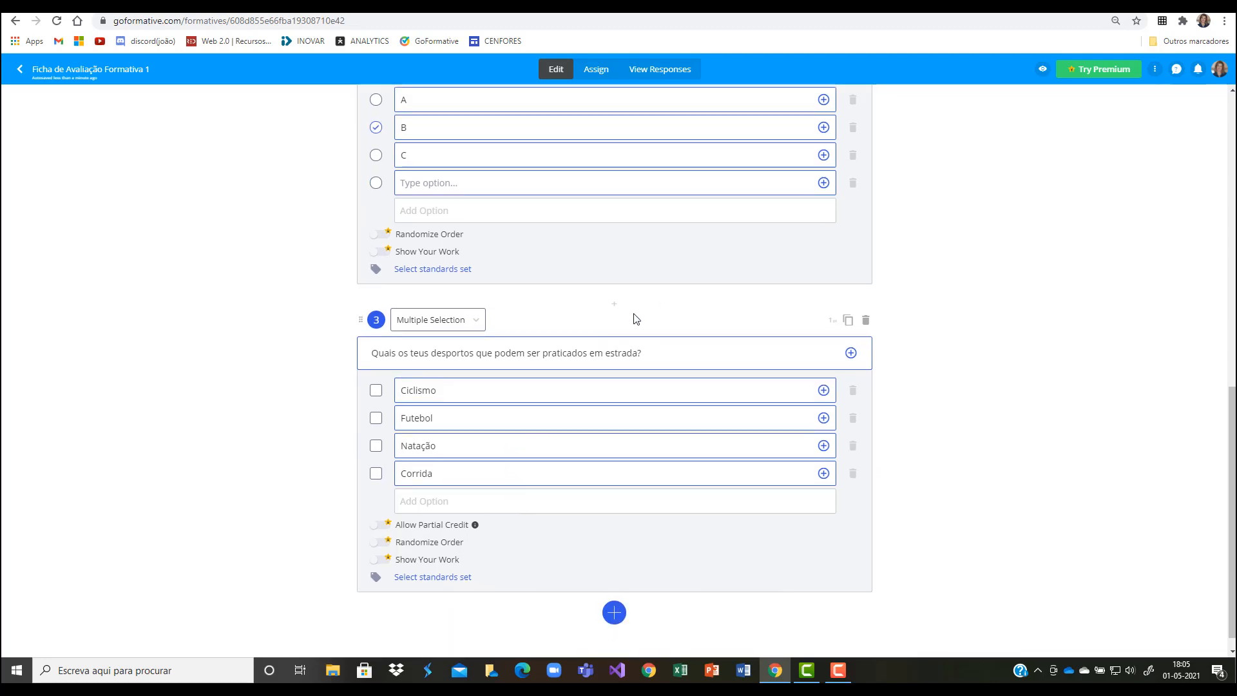
{"action": "left_click", "coordinate": [374, 396]}
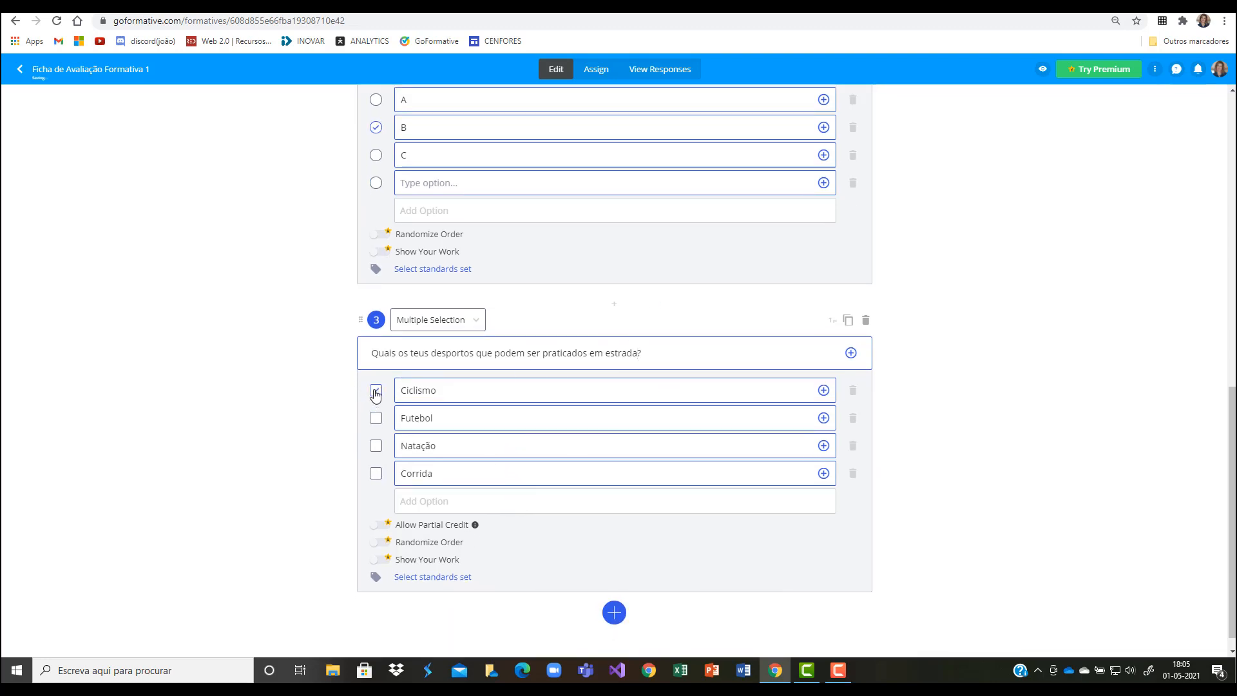
{"action": "left_click", "coordinate": [379, 475]}
{"action": "double_click", "coordinate": [831, 321]}
{"action": "type", "text": "2"}
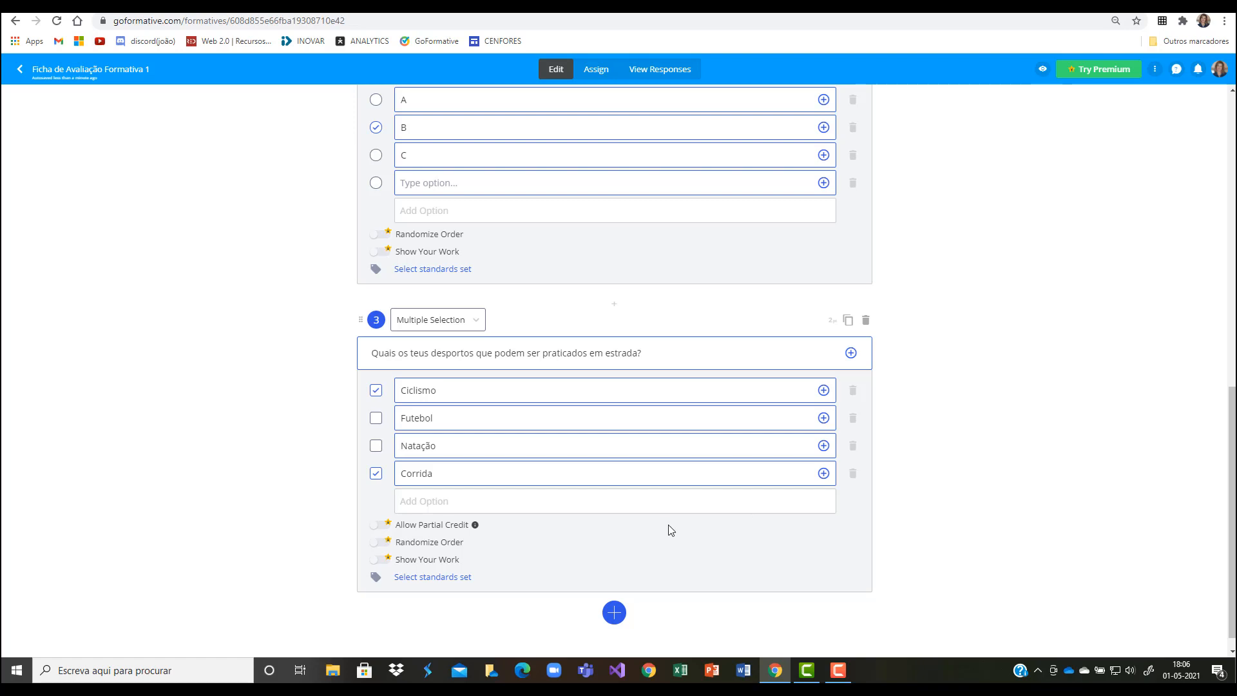
Step: Add a Short Answer question after question 3
{"action": "scroll", "coordinate": [670, 530], "scroll_direction": "down", "scroll_amount": 1}
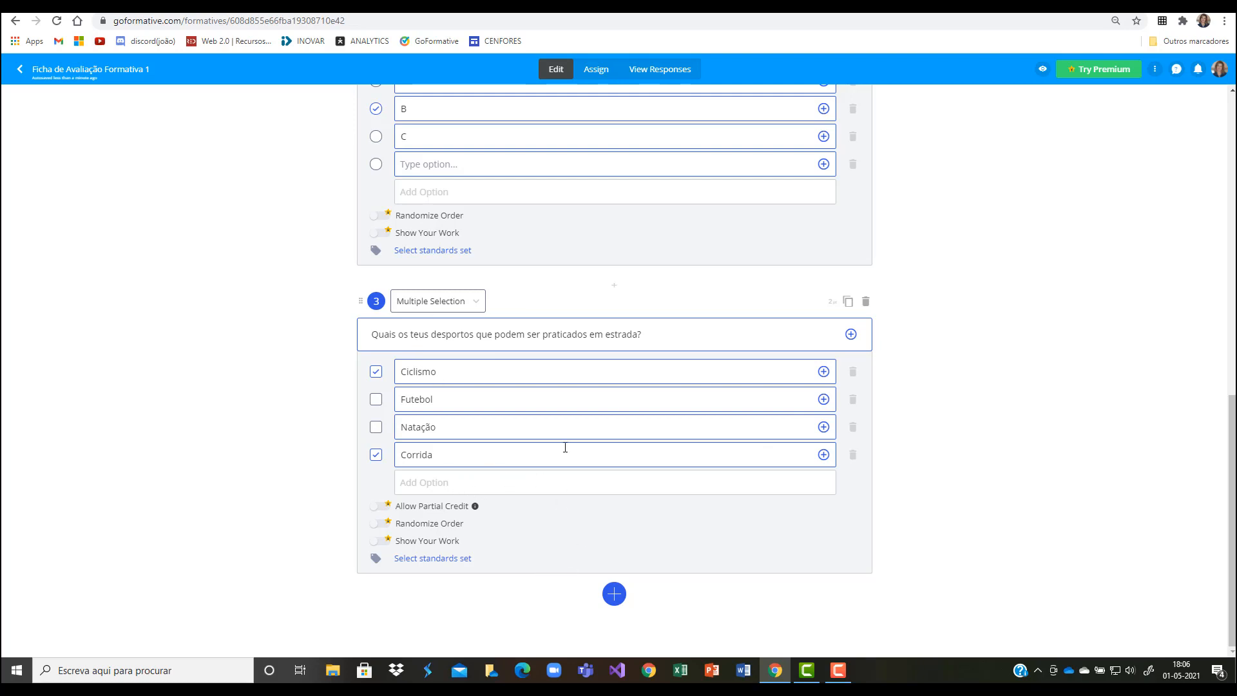
{"action": "left_click", "coordinate": [614, 594]}
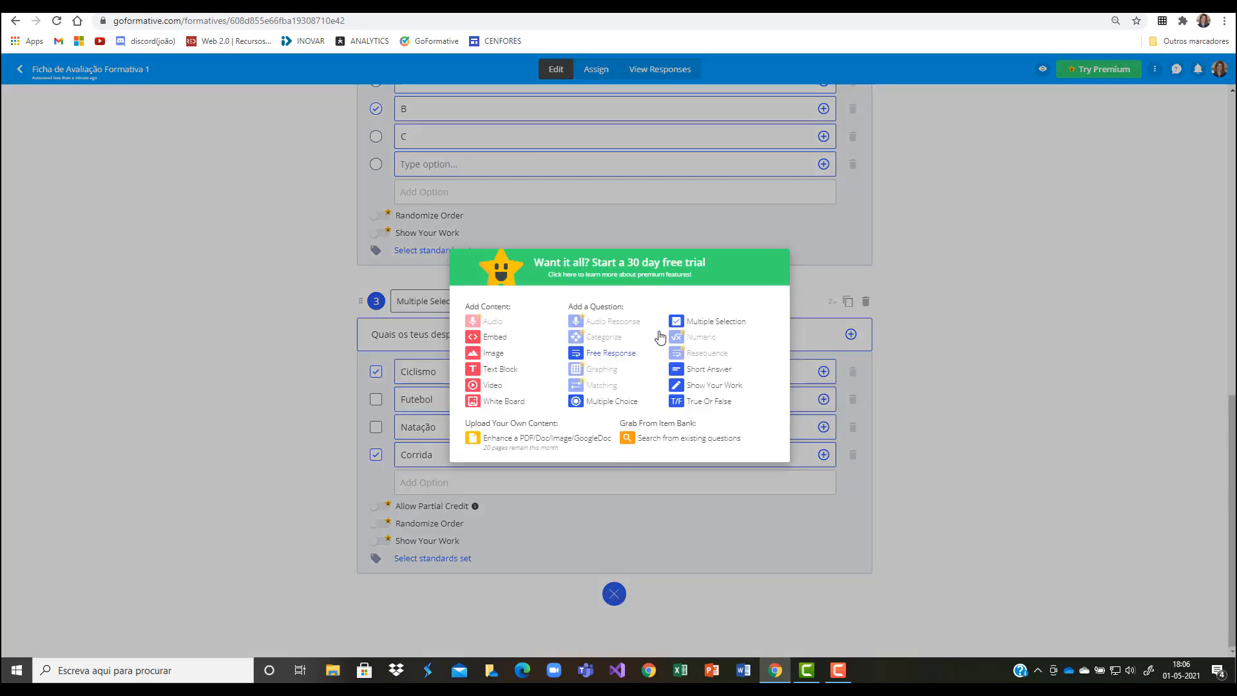
{"action": "left_click", "coordinate": [697, 375]}
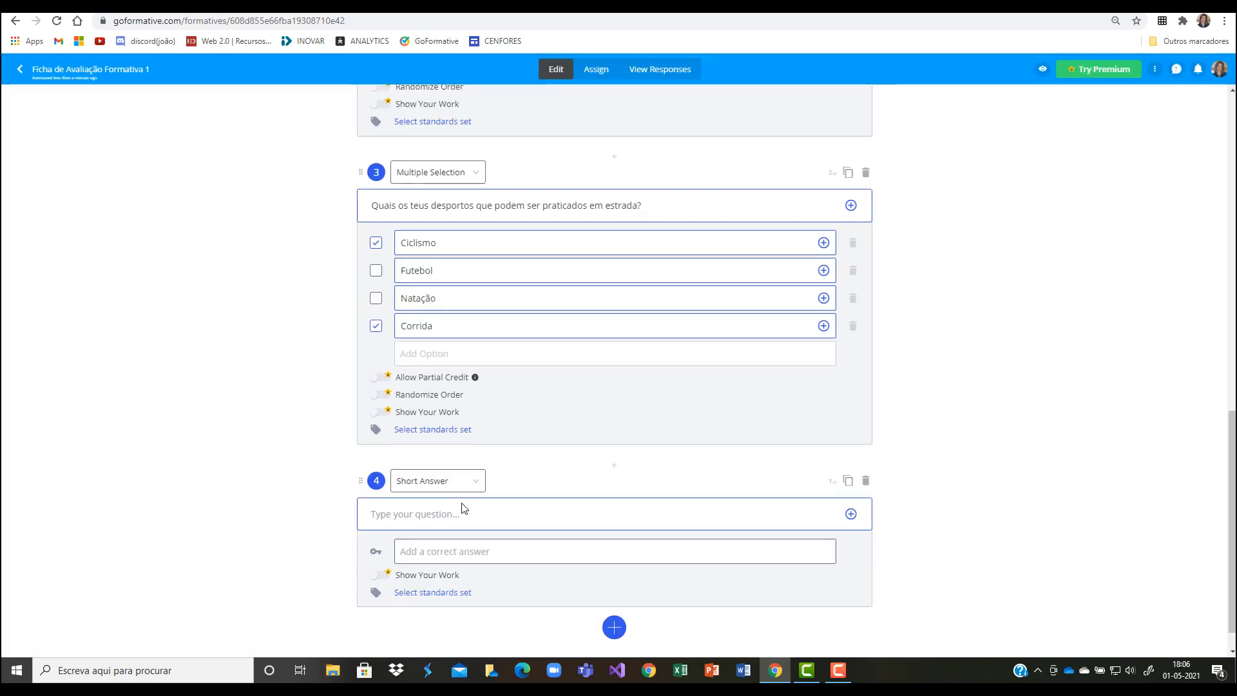
{"action": "scroll", "coordinate": [464, 509], "scroll_direction": "down", "scroll_amount": 1}
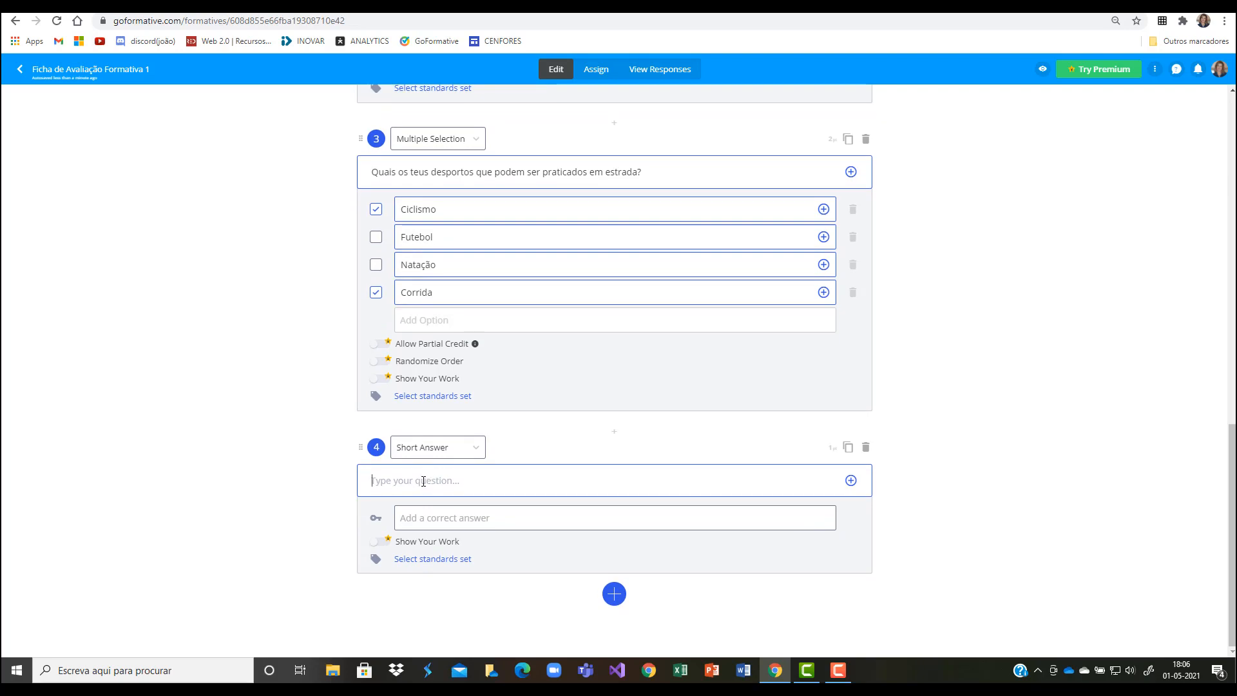
{"action": "left_click", "coordinate": [423, 481]}
{"action": "type", "text": "Q"}
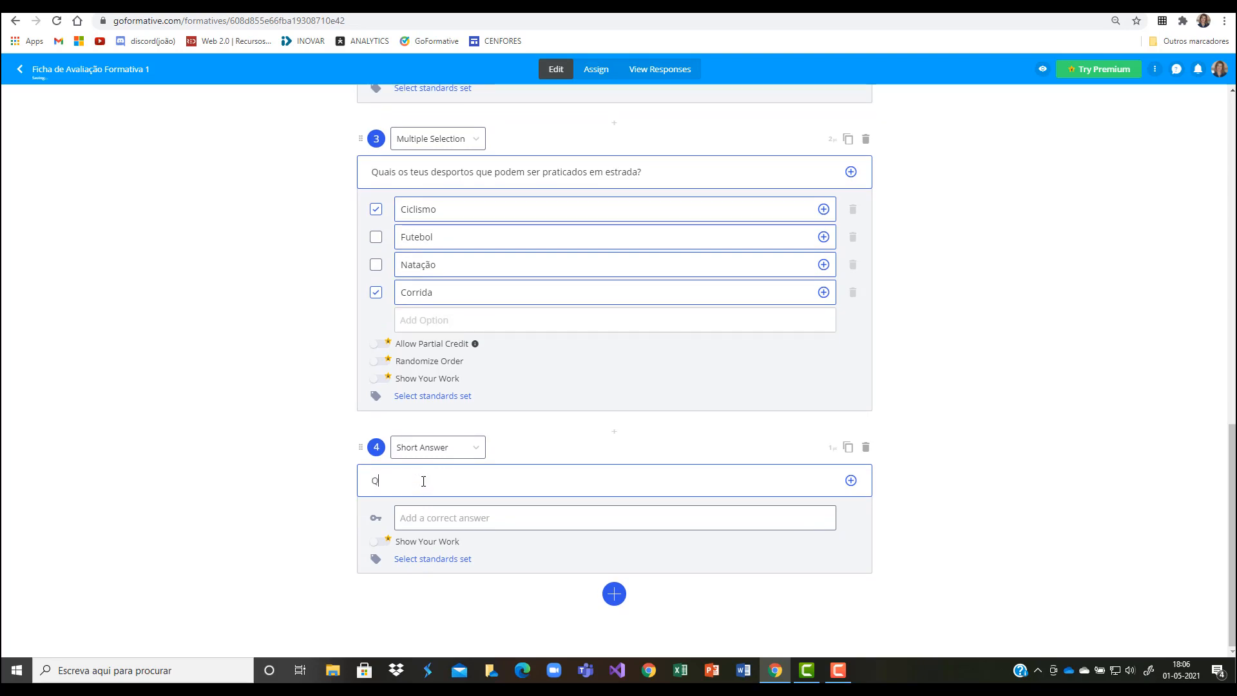
{"action": "type", "text": "ual a "}
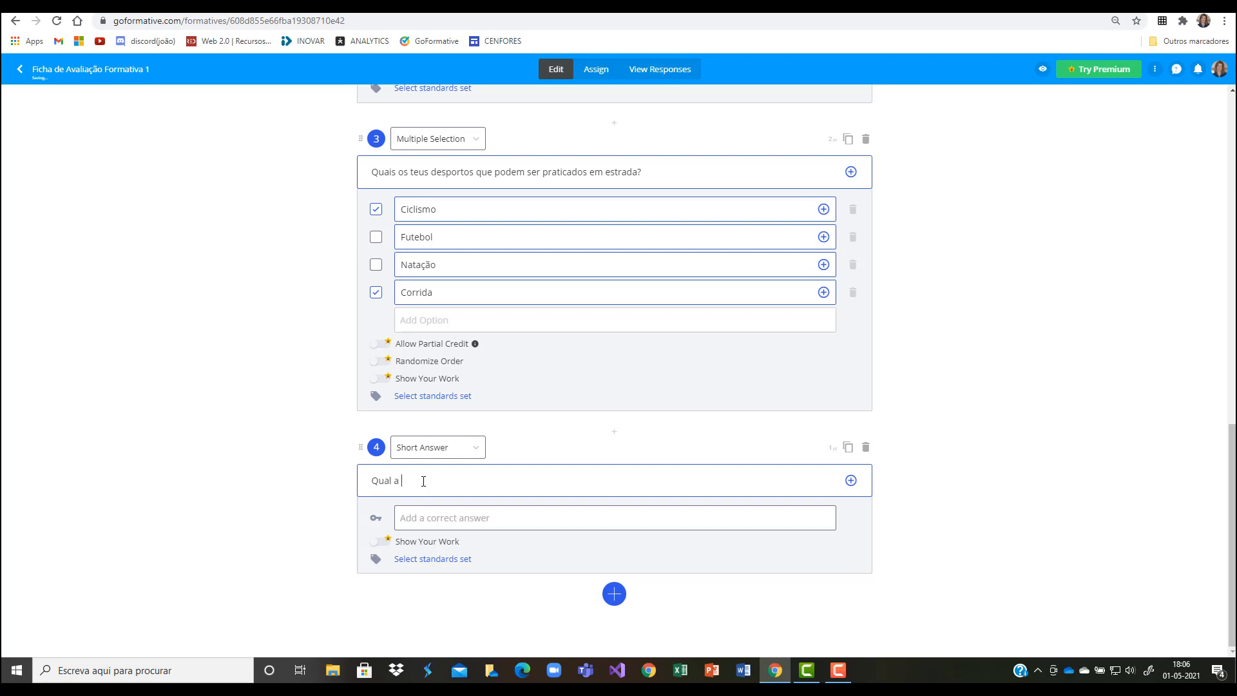
{"action": "type", "text": "aplicação"}
Step: Replace the text of question 4 with "Indica uma aplicação para videoconferência"
{"action": "left_click_drag", "start_coordinate": [372, 480], "coordinate": [637, 507]}
{"action": "type", "text": "Indica uma aplicação para videoconferfência"}
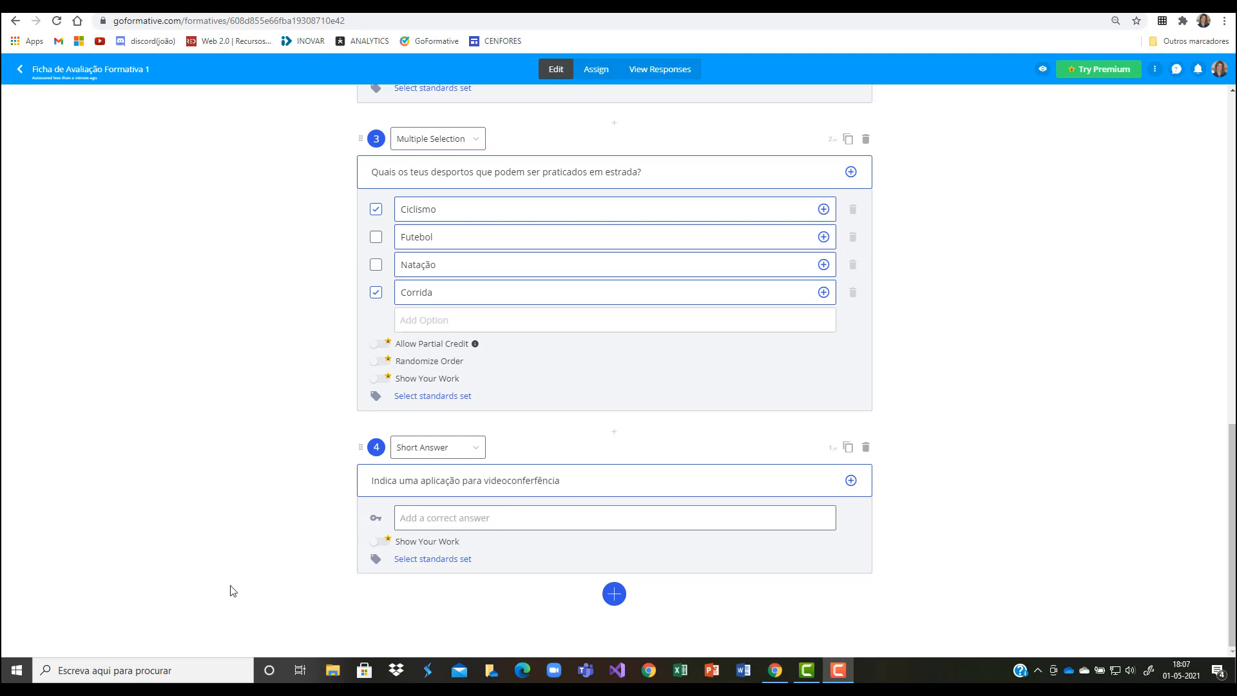
Step: Add "Zoom" and "Meet" as the accepted correct answers of question 4
{"action": "left_click", "coordinate": [427, 522]}
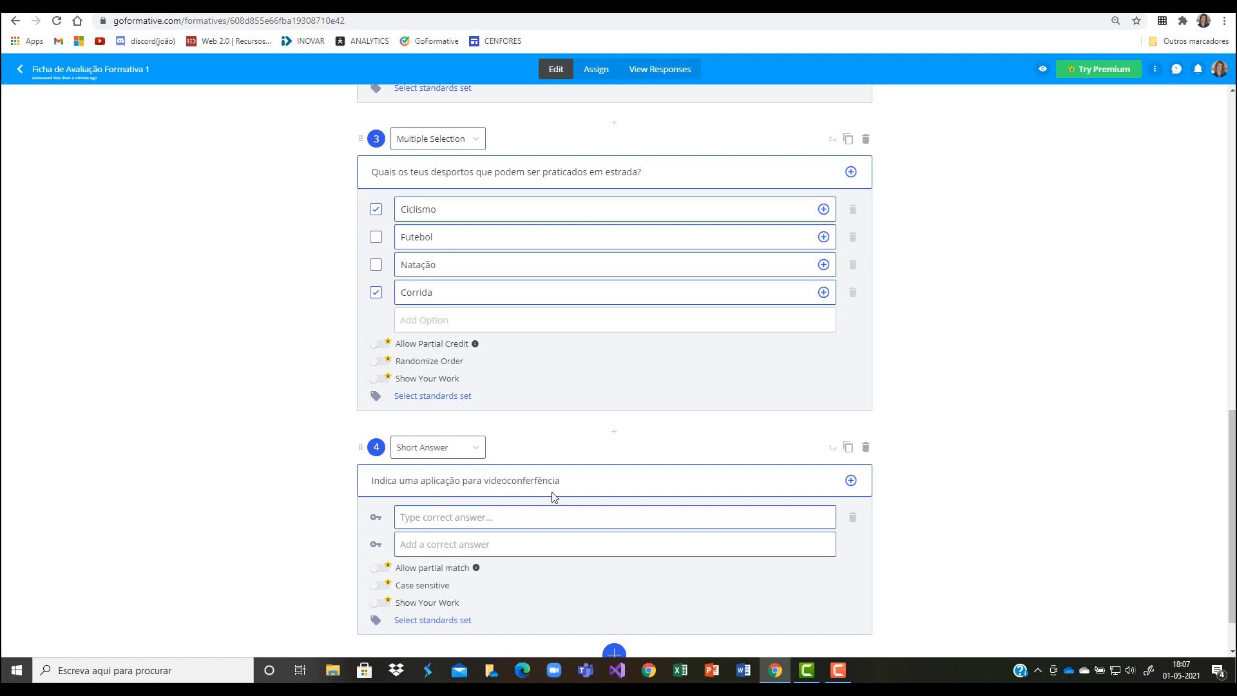
{"action": "left_click", "coordinate": [427, 509]}
{"action": "type", "text": "Zoom"}
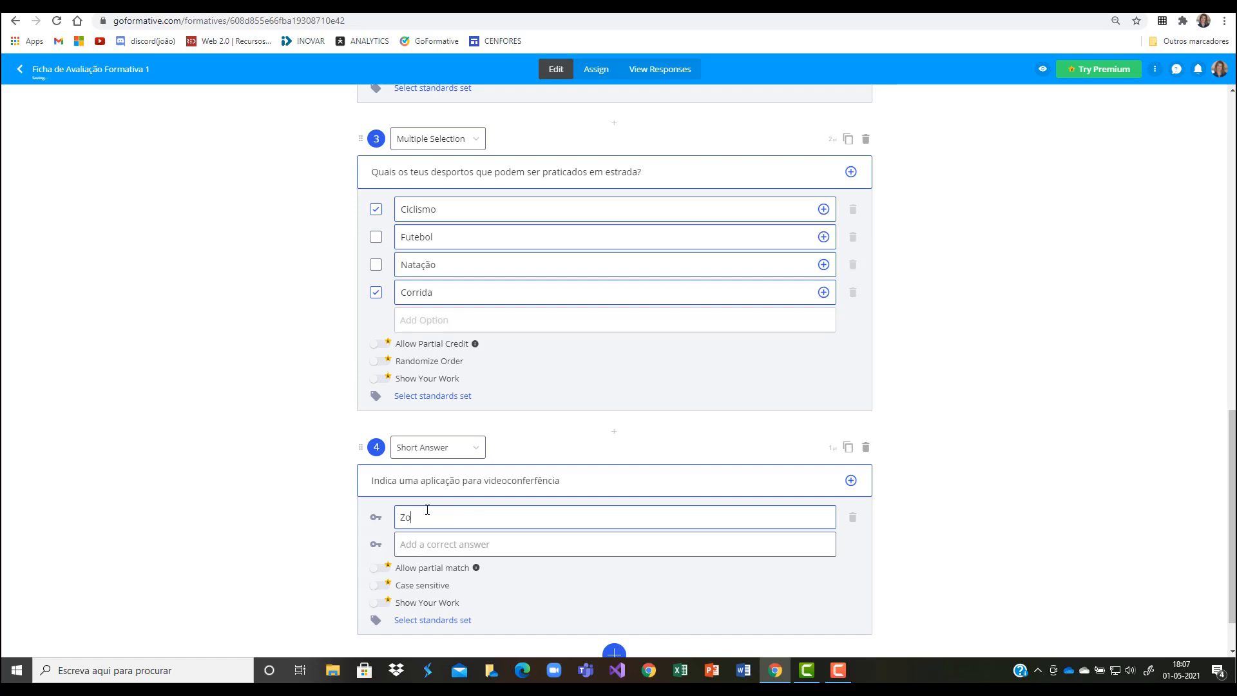
{"action": "left_click", "coordinate": [454, 544]}
{"action": "type", "text": "Meet"}
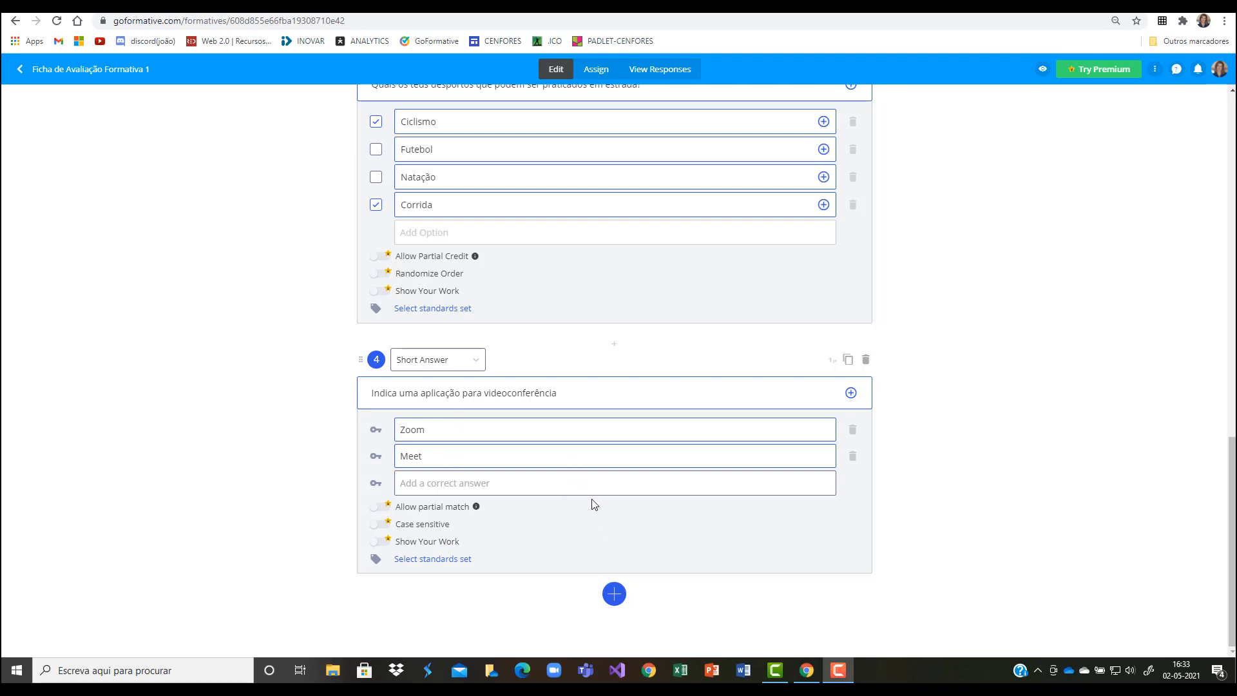
Step: Add a Show Your Work question after question 4
{"action": "left_click", "coordinate": [621, 600]}
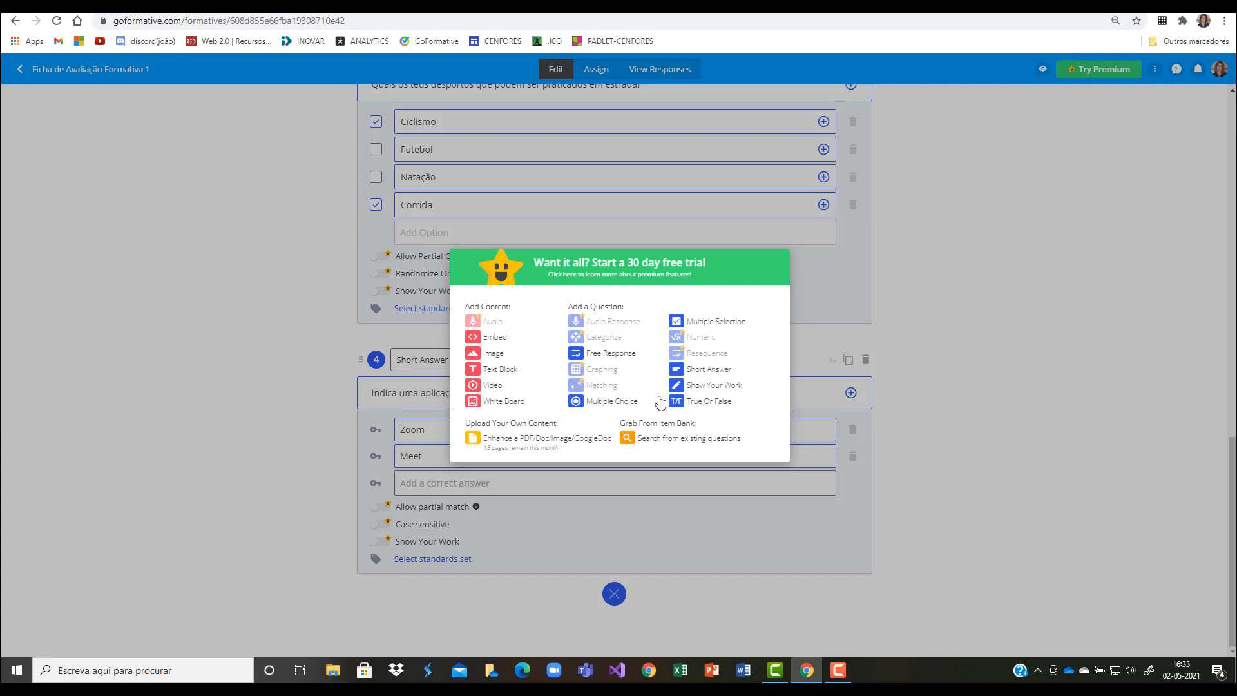
{"action": "left_click", "coordinate": [707, 387]}
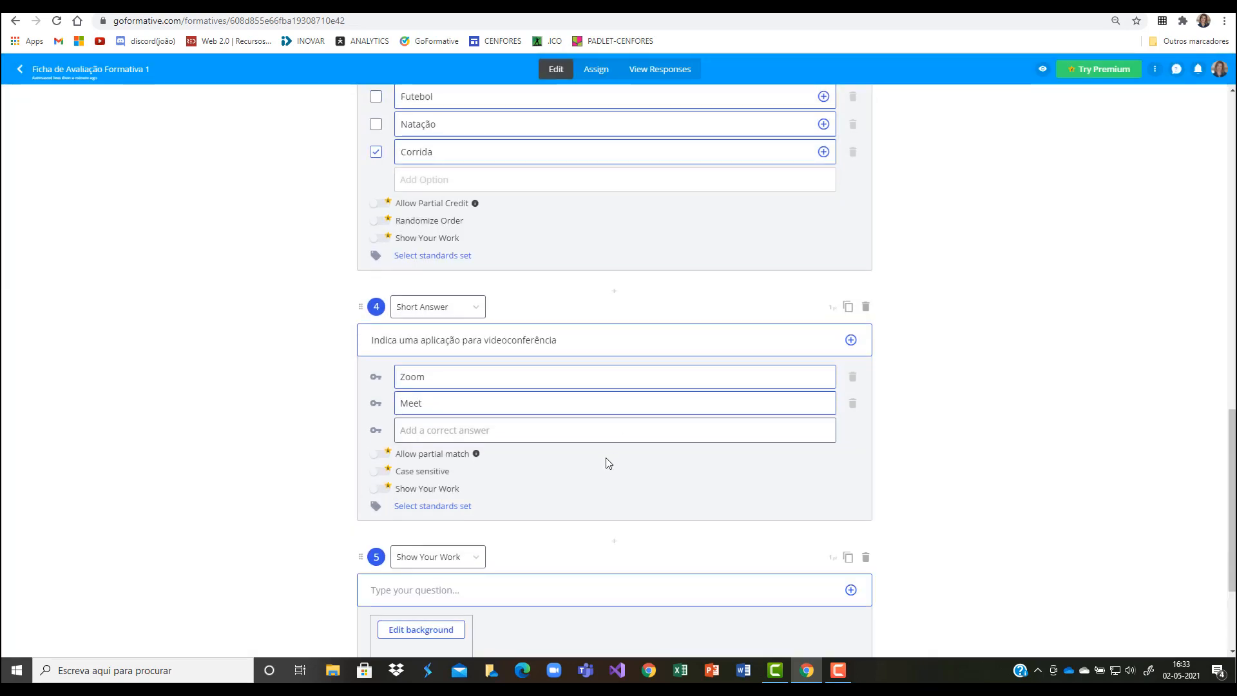
{"action": "scroll", "coordinate": [588, 425], "scroll_direction": "down", "scroll_amount": 3}
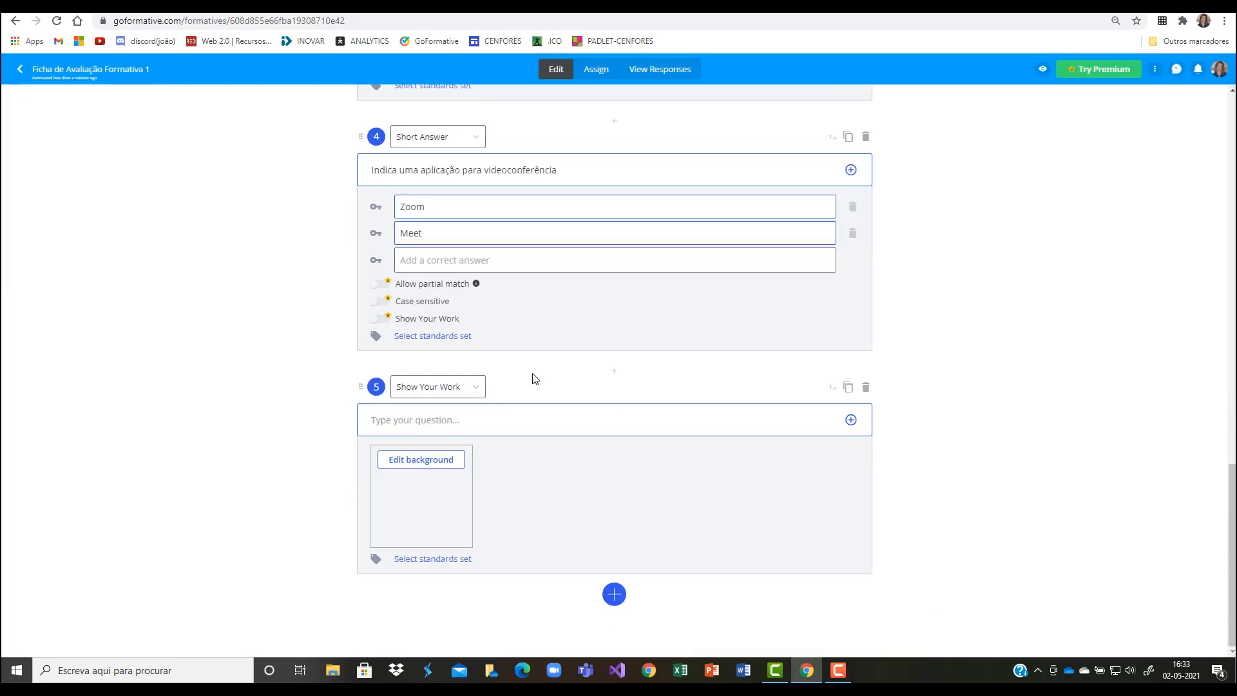
Step: Enter "Desenha um triangulo e calcula a sua área" as the text of question 5
{"action": "left_click", "coordinate": [457, 422]}
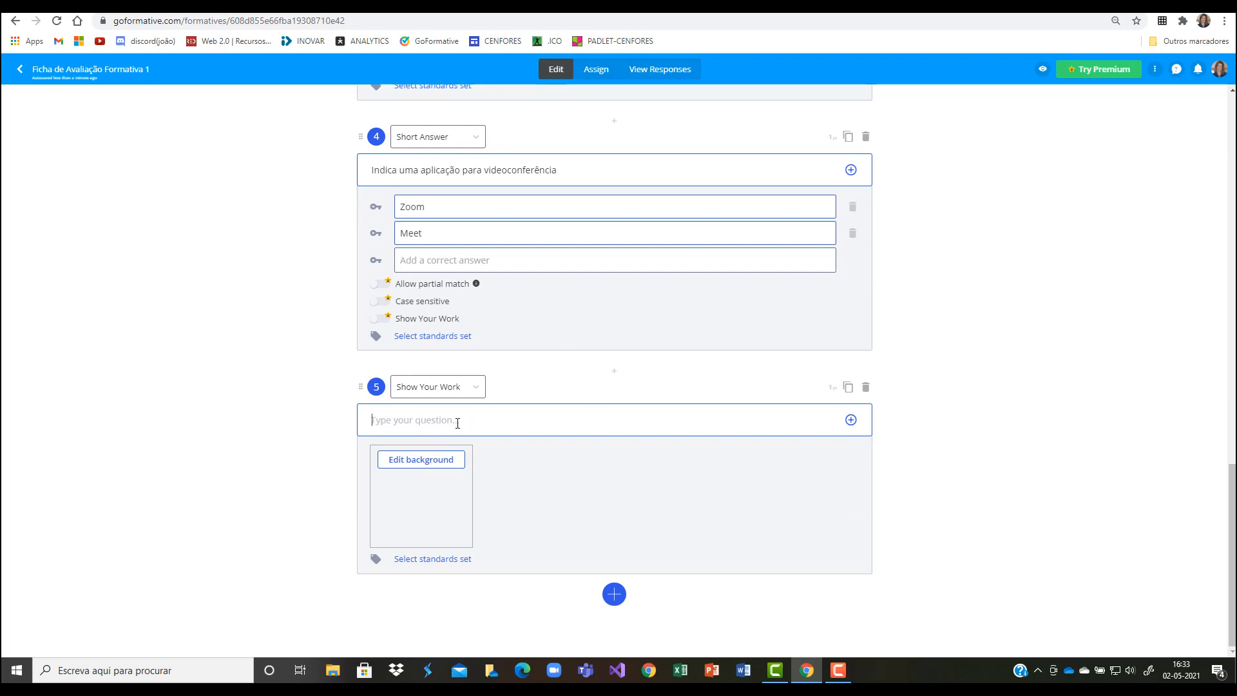
{"action": "type", "text": "Desenha"}
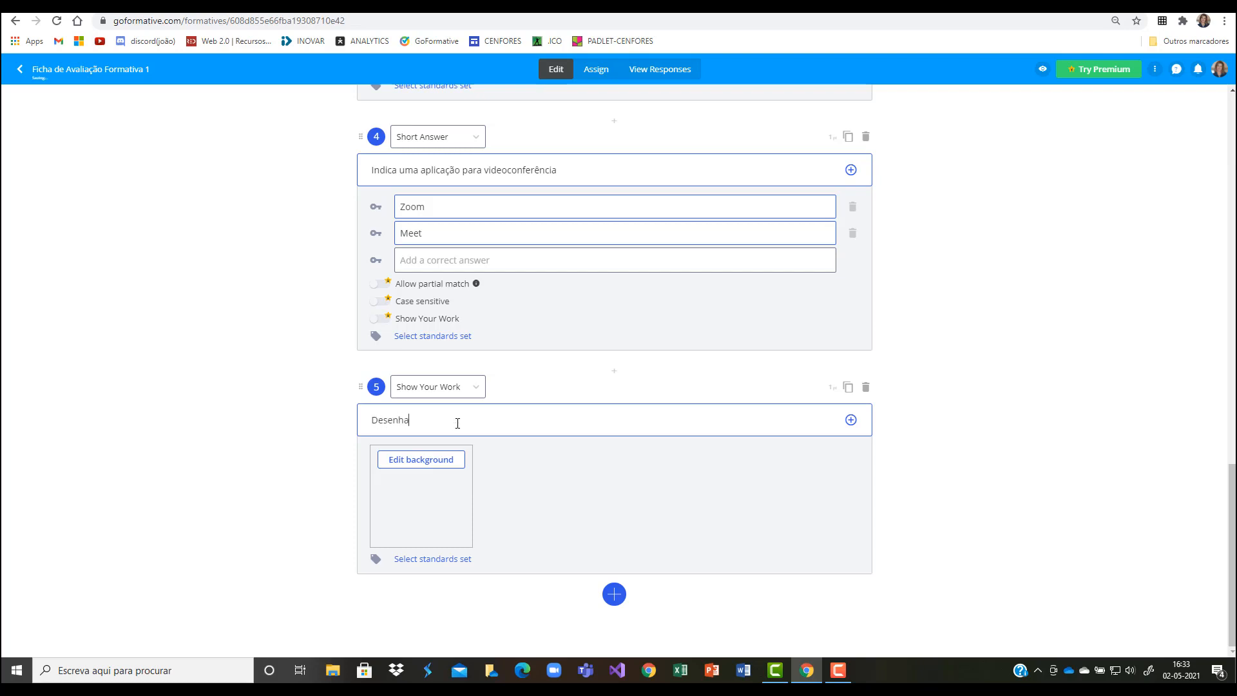
{"action": "type", "text": " um triangulo e calcula a sua área"}
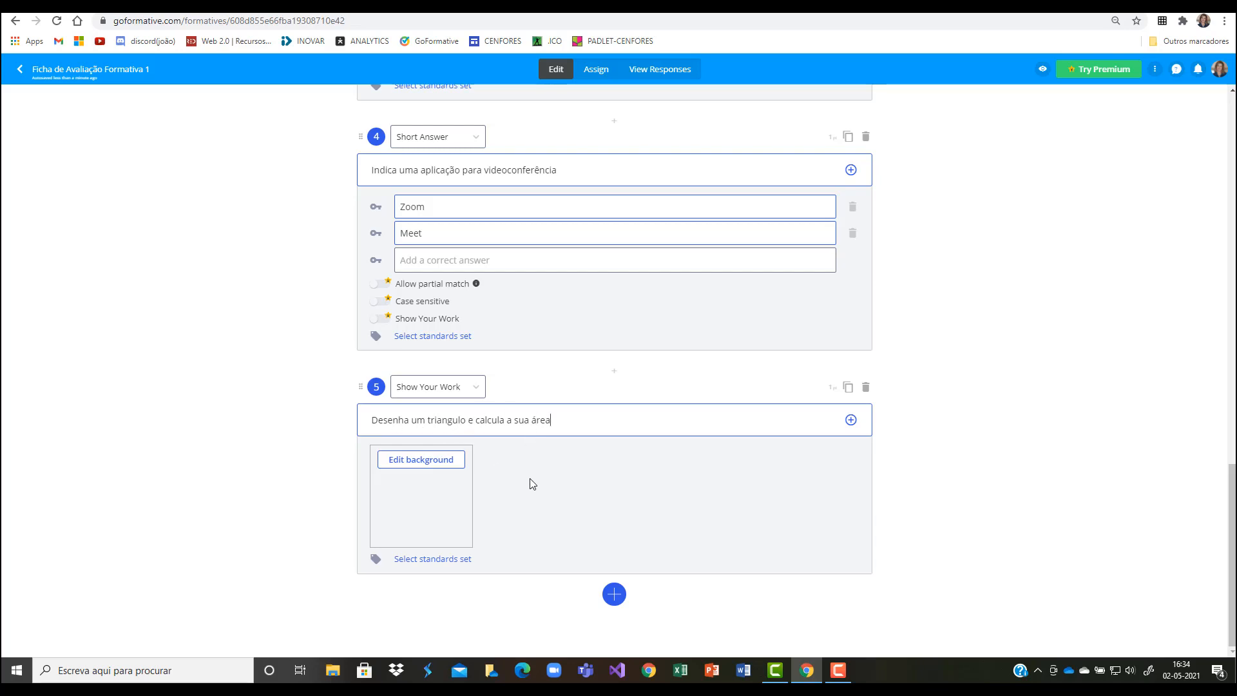
{"action": "left_click", "coordinate": [609, 430]}
{"action": "left_click", "coordinate": [400, 467]}
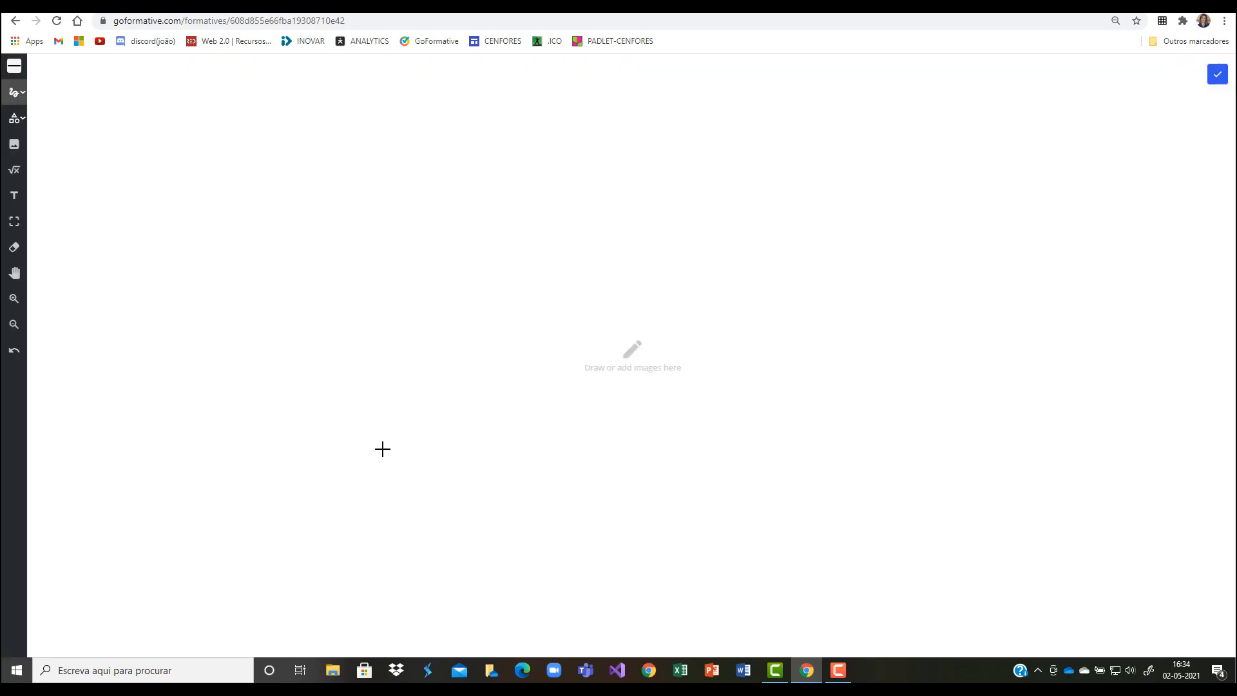
{"action": "left_click", "coordinate": [16, 22]}
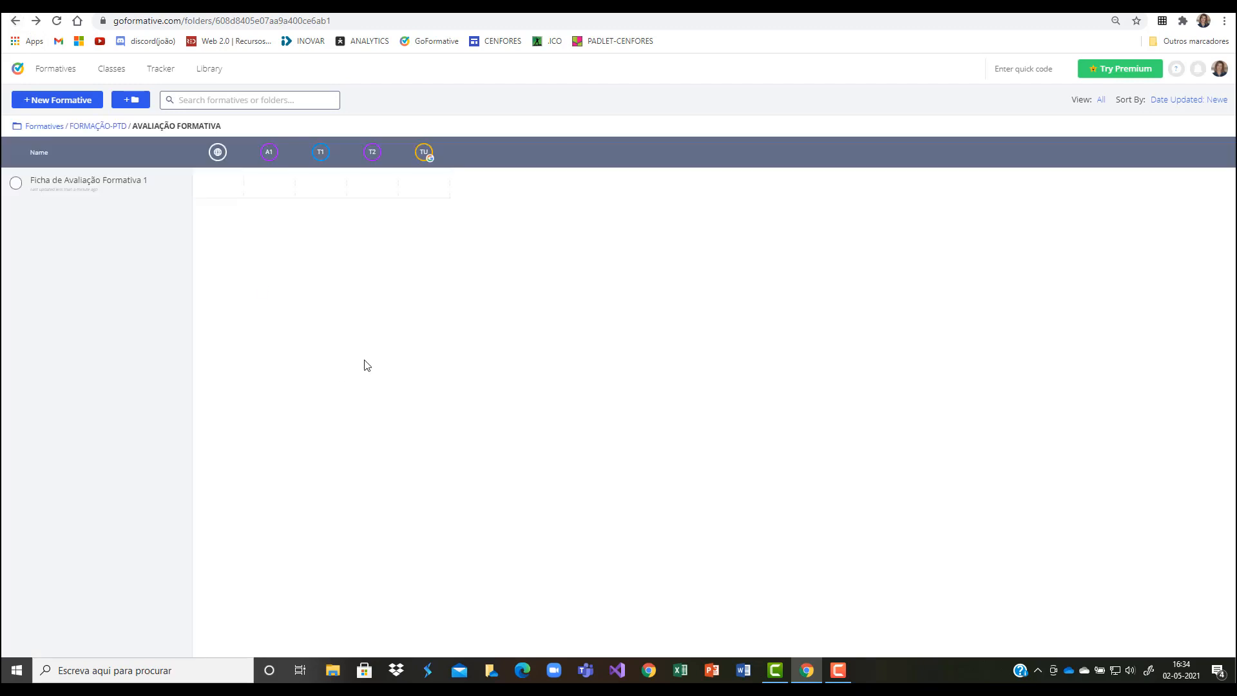
{"action": "left_click", "coordinate": [155, 186]}
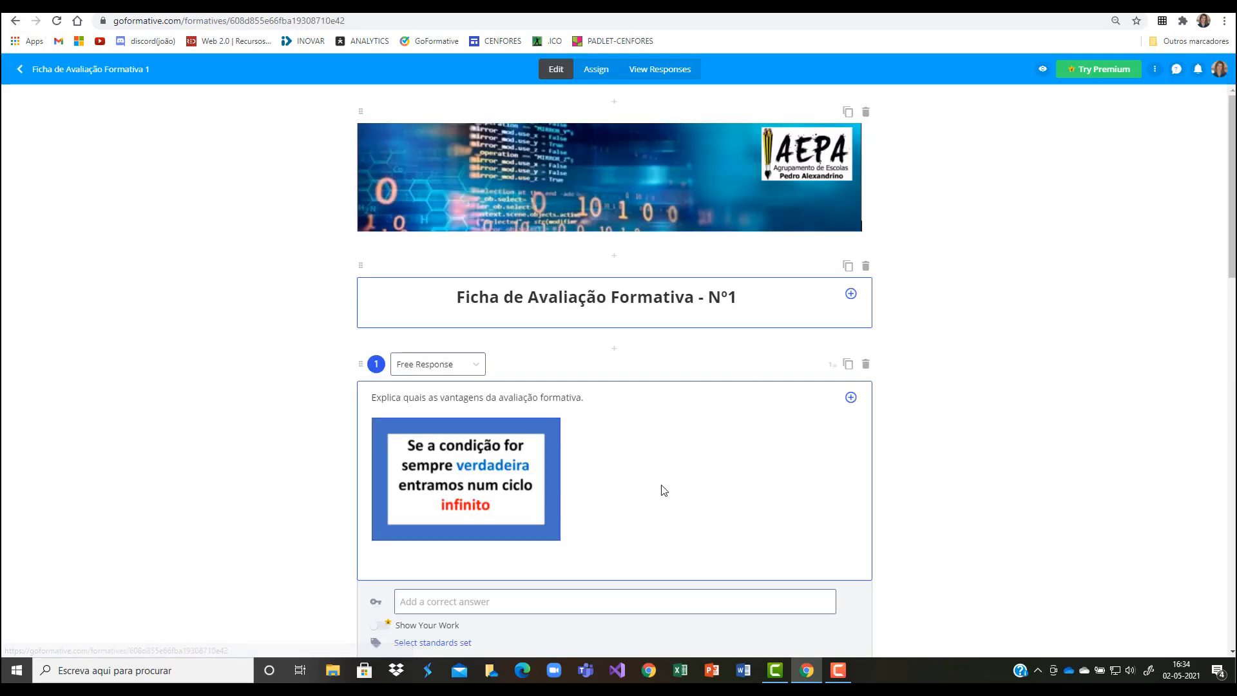
{"action": "scroll", "coordinate": [658, 484], "scroll_direction": "down", "scroll_amount": 4}
{"action": "scroll", "coordinate": [659, 484], "scroll_direction": "down", "scroll_amount": 10}
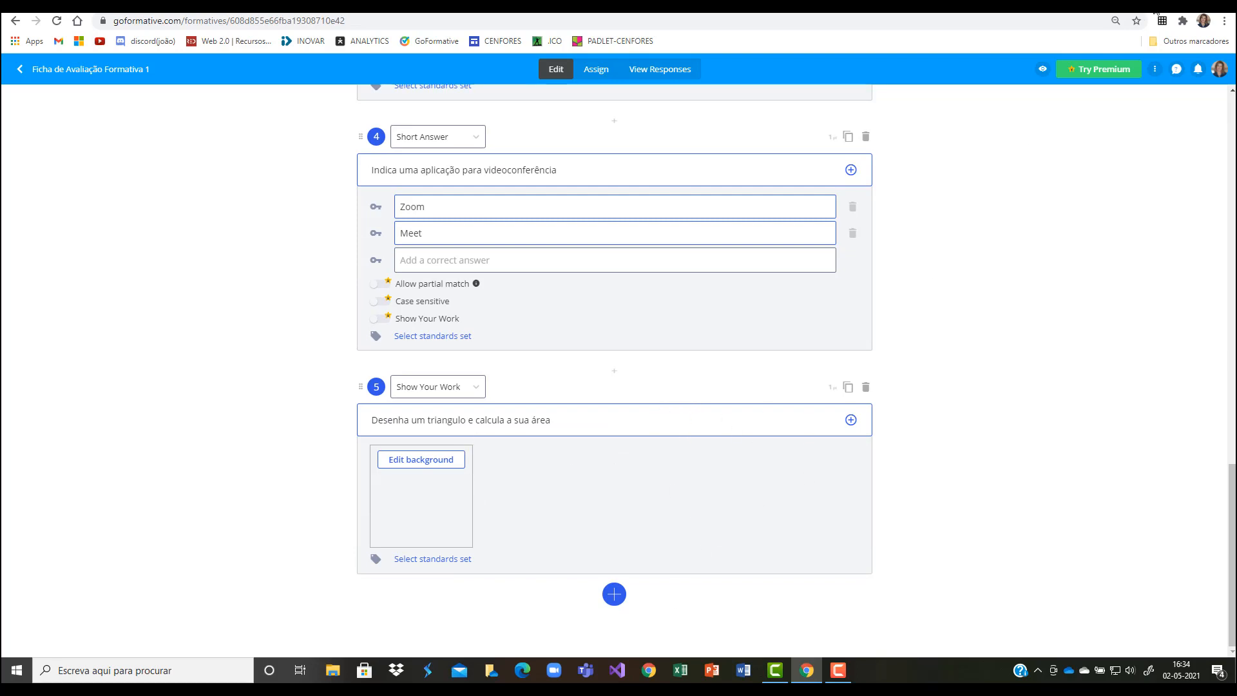
Step: Preview the assessment as a student and look through its questions down to question 5
{"action": "left_click", "coordinate": [1042, 69]}
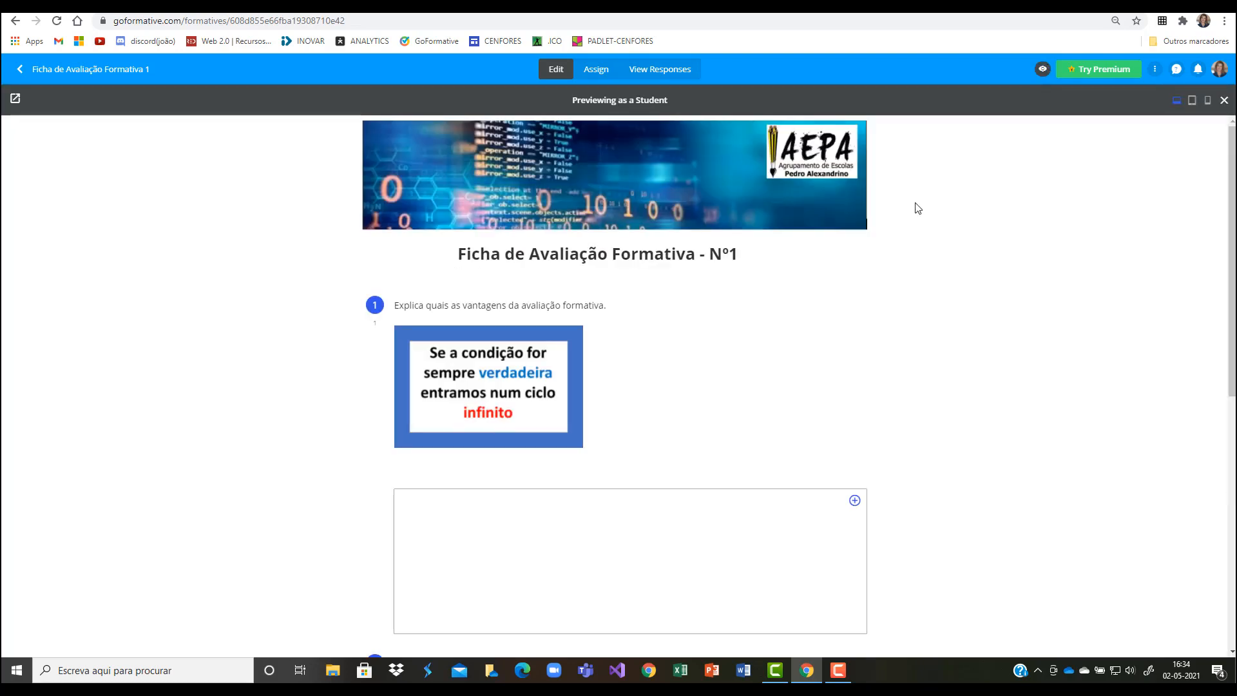
{"action": "scroll", "coordinate": [813, 451], "scroll_direction": "down", "scroll_amount": 4}
{"action": "scroll", "coordinate": [813, 450], "scroll_direction": "down", "scroll_amount": 3}
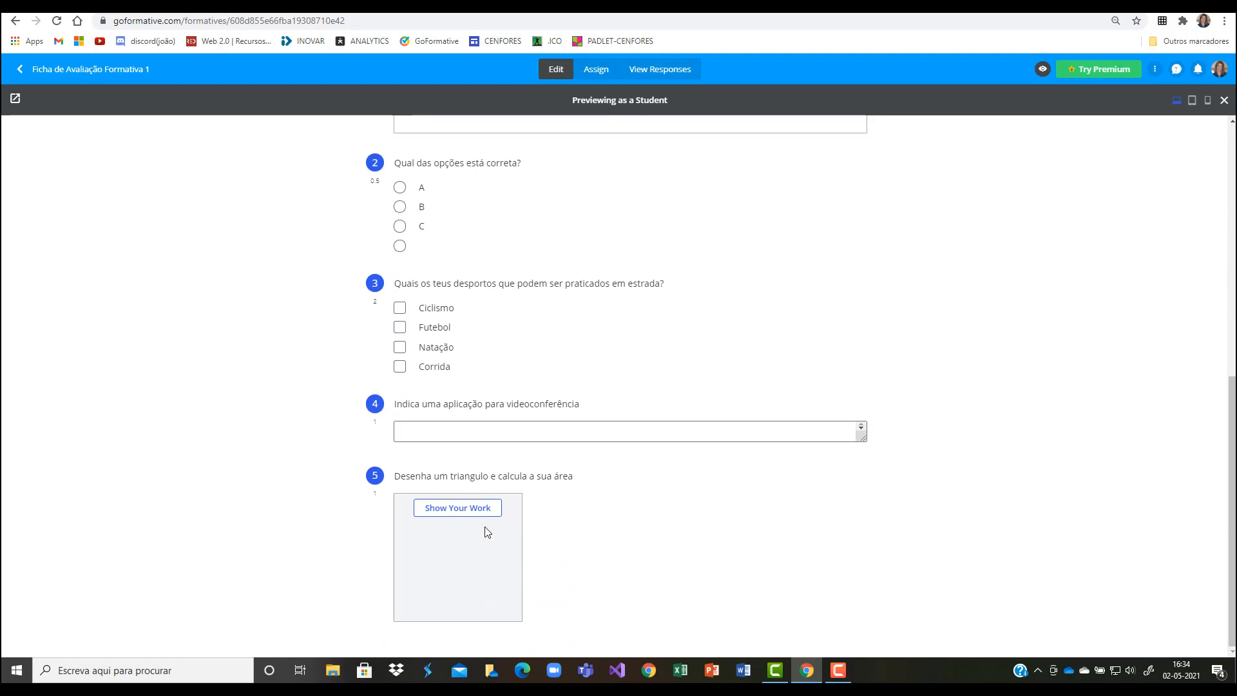
Step: On the student drawing canvas of question 5, sketch a freehand triangle and place the text "dsfswefe" below it
{"action": "left_click", "coordinate": [469, 509]}
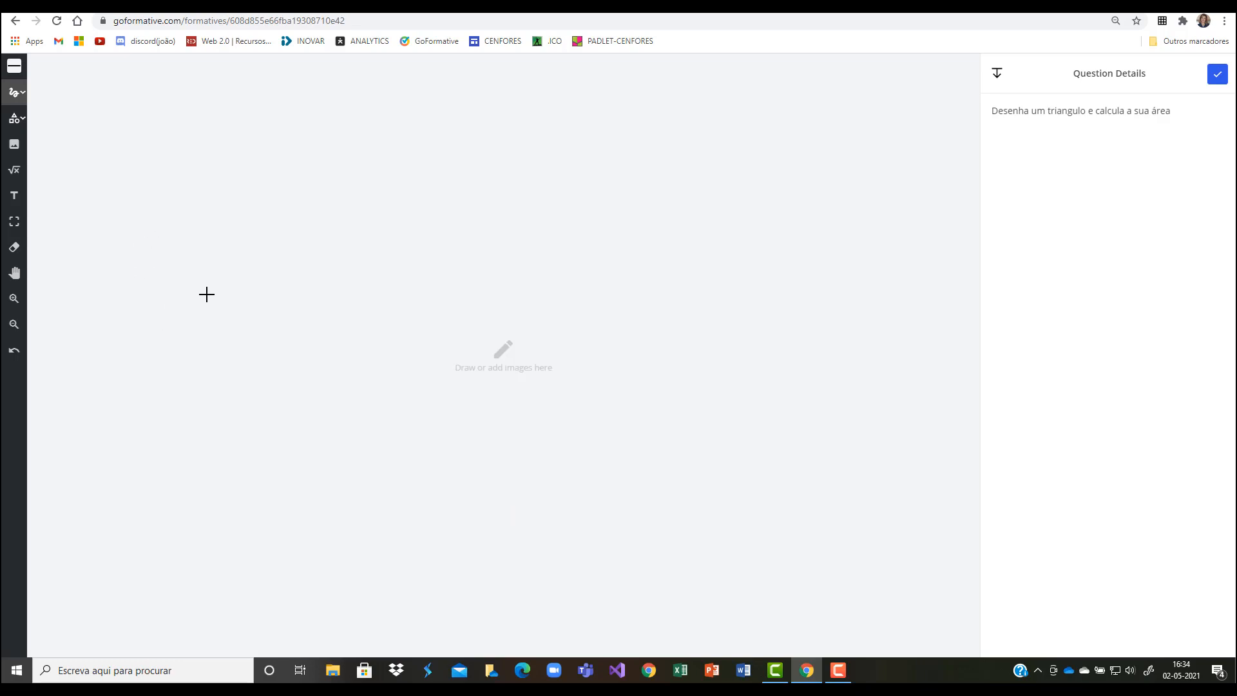
{"action": "mouse_move", "coordinate": [205, 301]}
{"action": "left_mouse_down"}
{"action": "mouse_move", "coordinate": [248, 168]}
{"action": "mouse_move", "coordinate": [342, 301]}
{"action": "mouse_move", "coordinate": [178, 294]}
{"action": "left_mouse_up"}
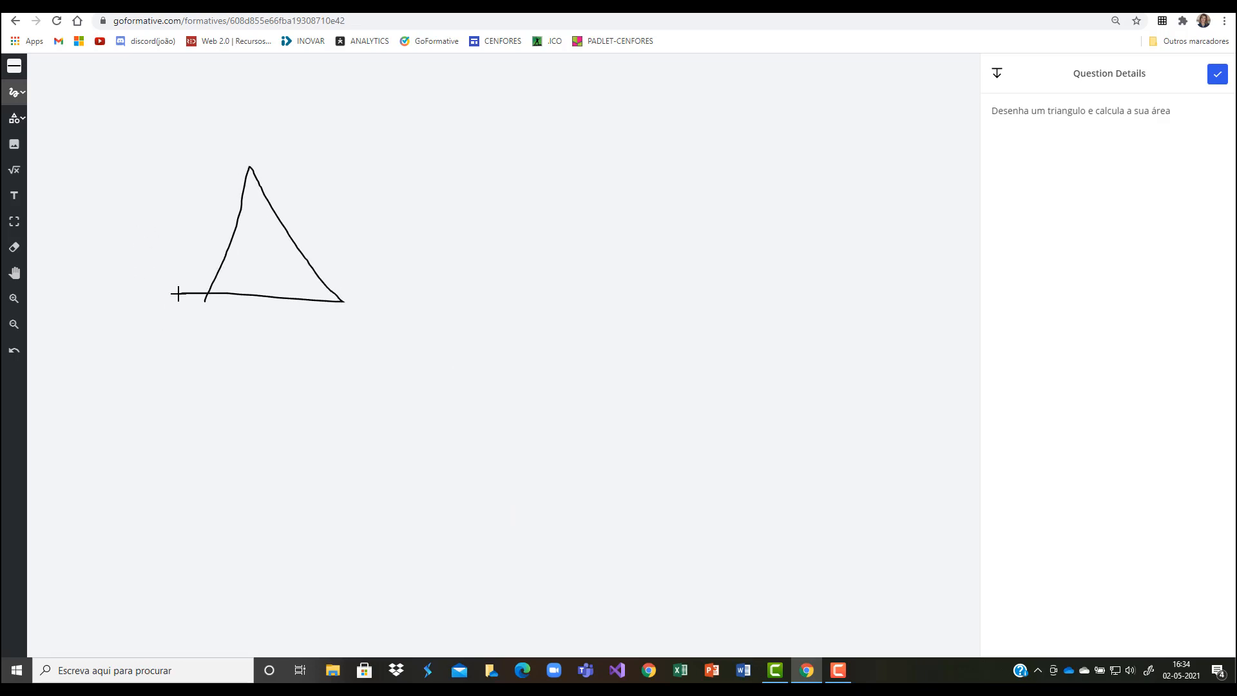
{"action": "left_click", "coordinate": [14, 196]}
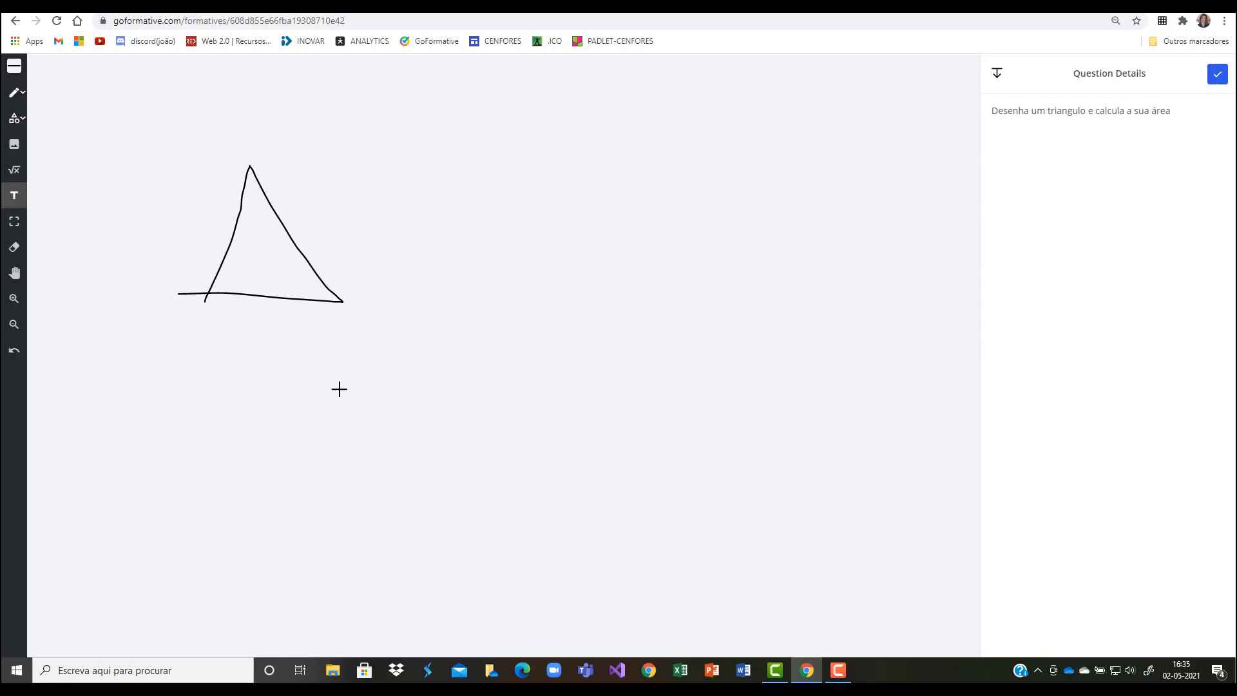
{"action": "type", "text": "dsfswefe"}
Step: Draw a large circle beside the triangle and a smaller circle beneath the large one
{"action": "left_click", "coordinate": [21, 125]}
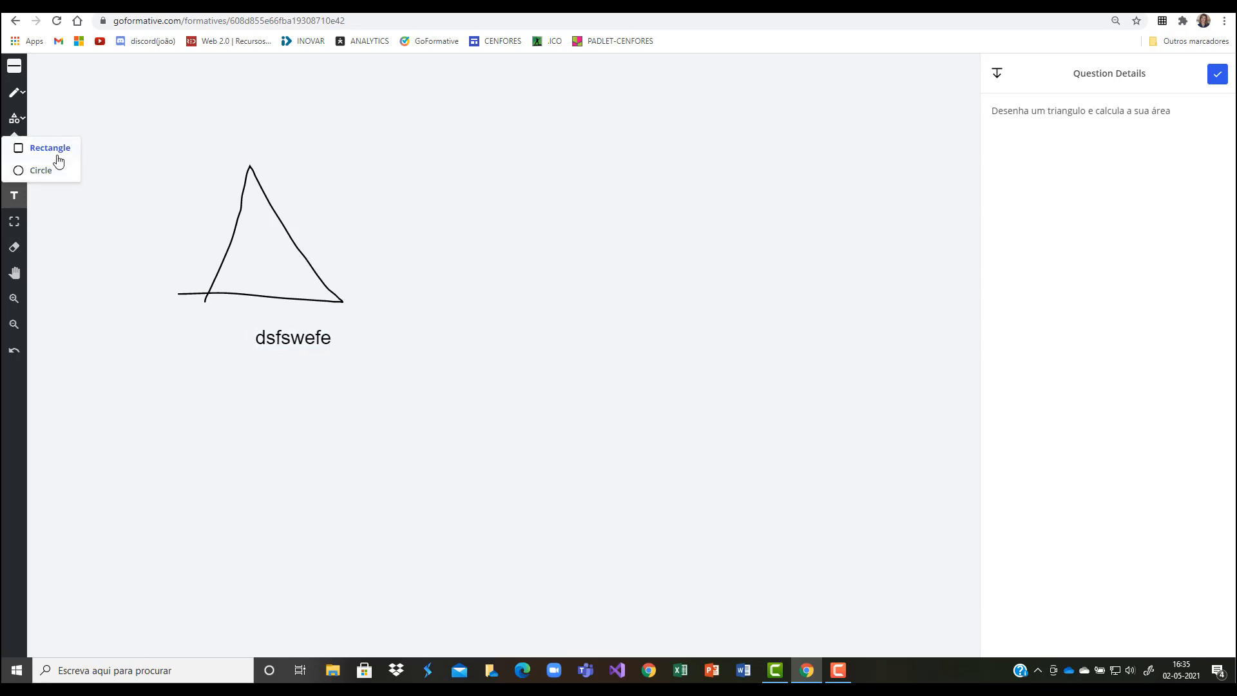
{"action": "left_click", "coordinate": [49, 176]}
{"action": "left_click_drag", "start_coordinate": [400, 142], "coordinate": [615, 259]}
{"action": "left_click_drag", "start_coordinate": [464, 382], "coordinate": [514, 425]}
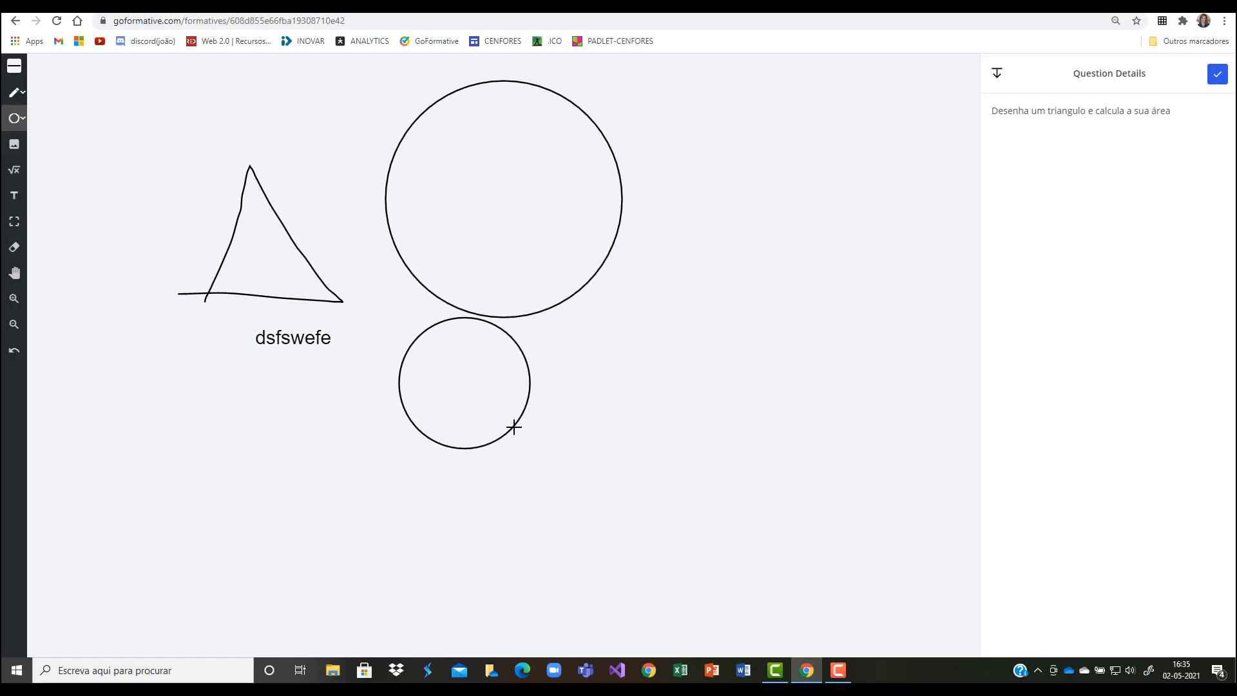
{"action": "left_click", "coordinate": [14, 173]}
{"action": "left_click", "coordinate": [224, 458]}
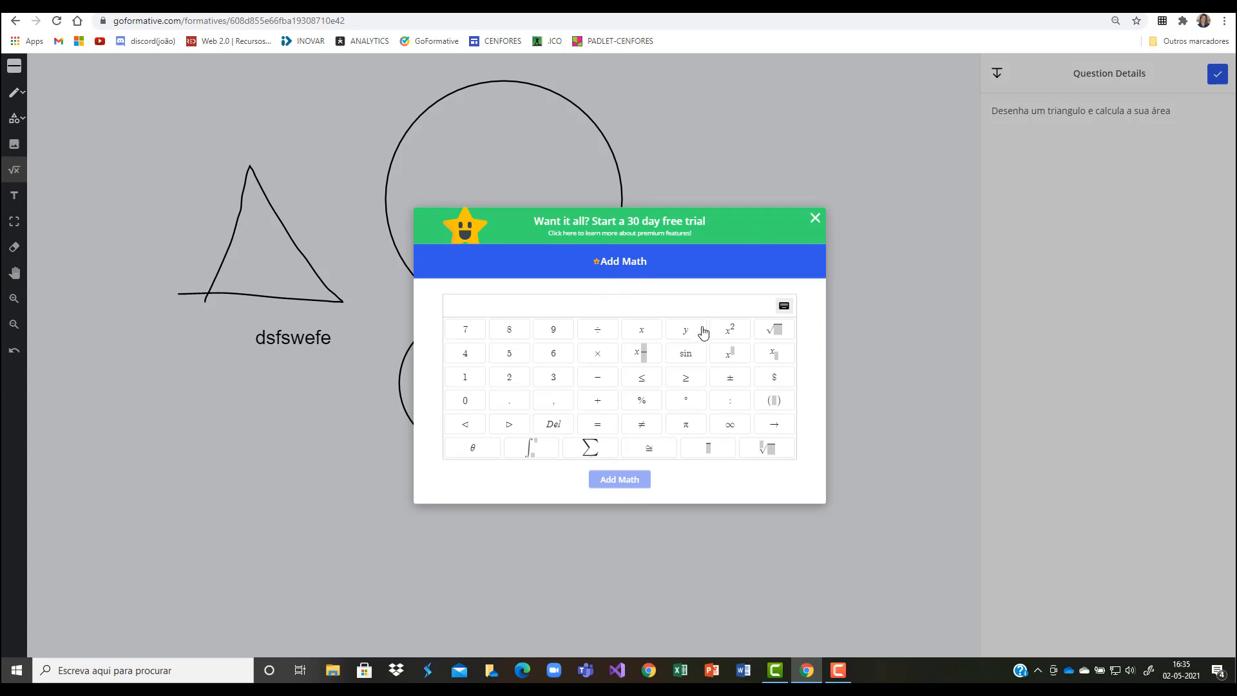
{"action": "left_click", "coordinate": [767, 335]}
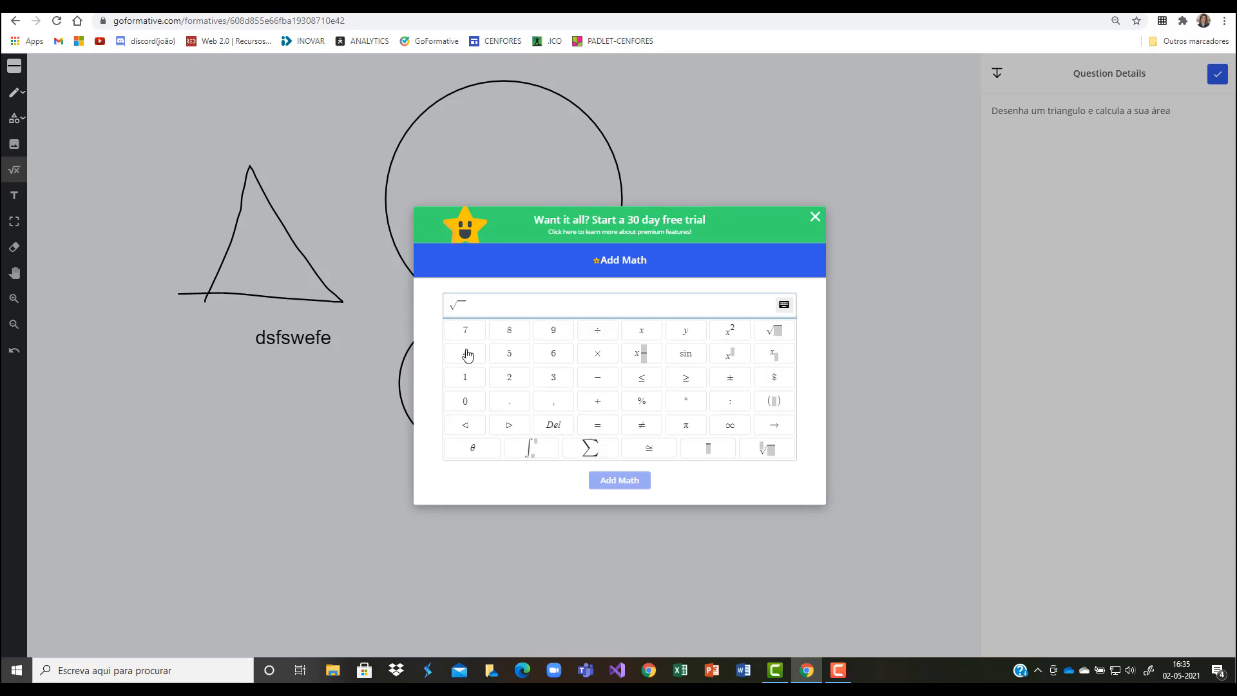
{"action": "left_click", "coordinate": [527, 379]}
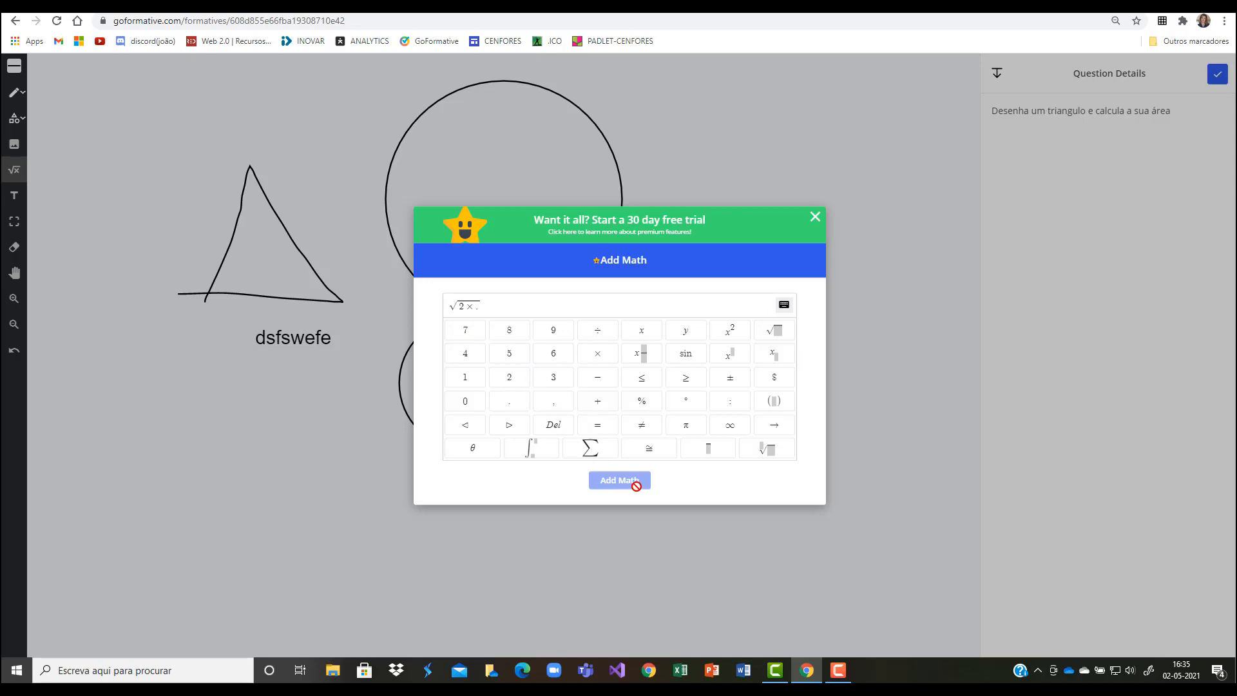
{"action": "left_click", "coordinate": [815, 218]}
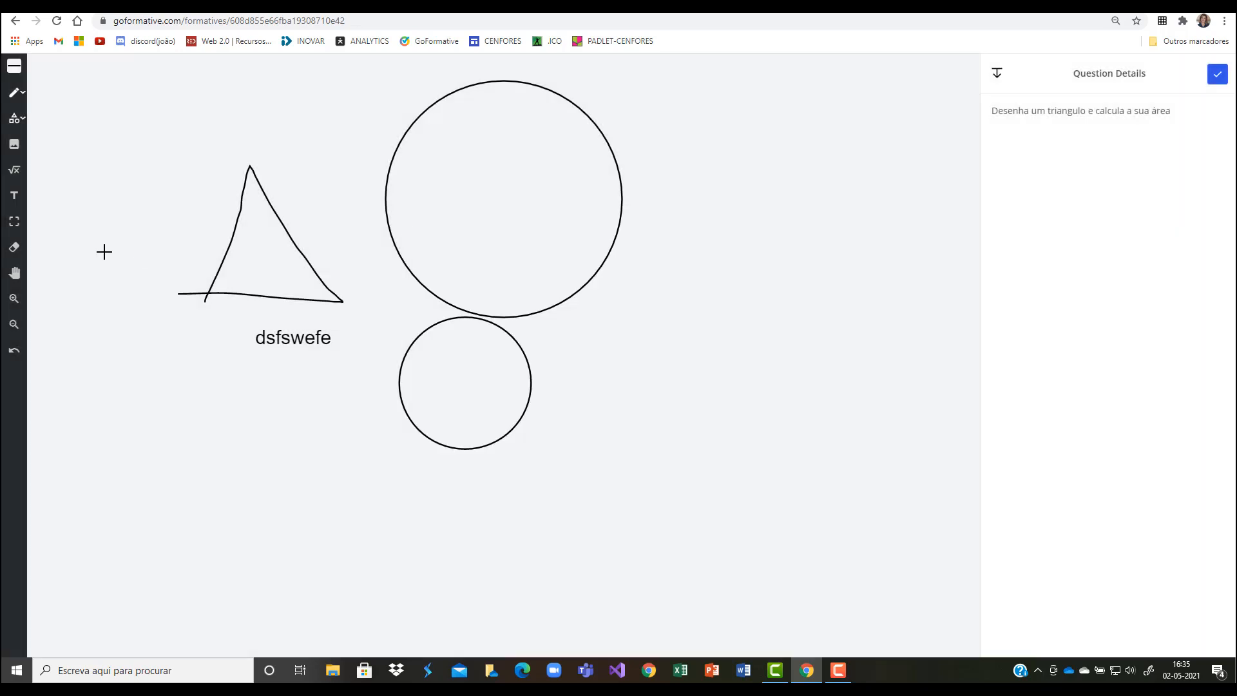
Step: Draw three long diagonal straight lines across the canvas and save the drawing as the answer
{"action": "left_click", "coordinate": [19, 94]}
{"action": "left_click", "coordinate": [36, 144]}
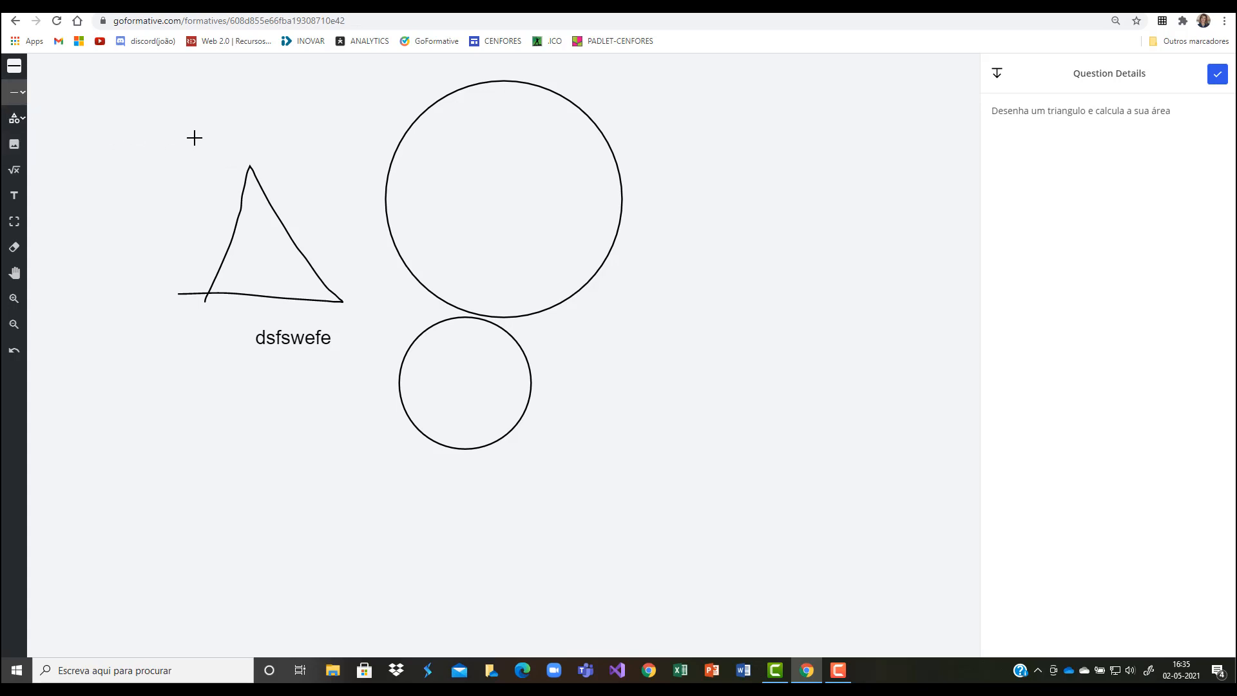
{"action": "left_click_drag", "start_coordinate": [194, 138], "coordinate": [485, 302]}
{"action": "left_click_drag", "start_coordinate": [678, 227], "coordinate": [415, 478]}
{"action": "left_click_drag", "start_coordinate": [172, 314], "coordinate": [503, 513]}
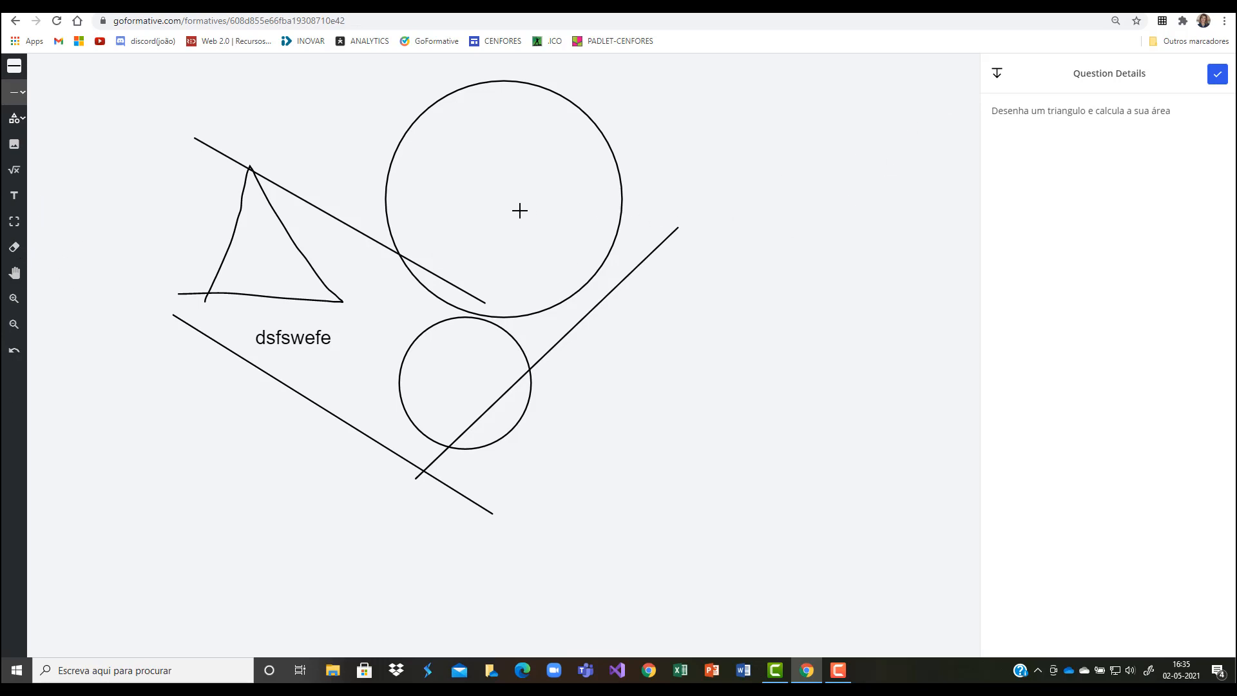
{"action": "left_click", "coordinate": [1217, 77]}
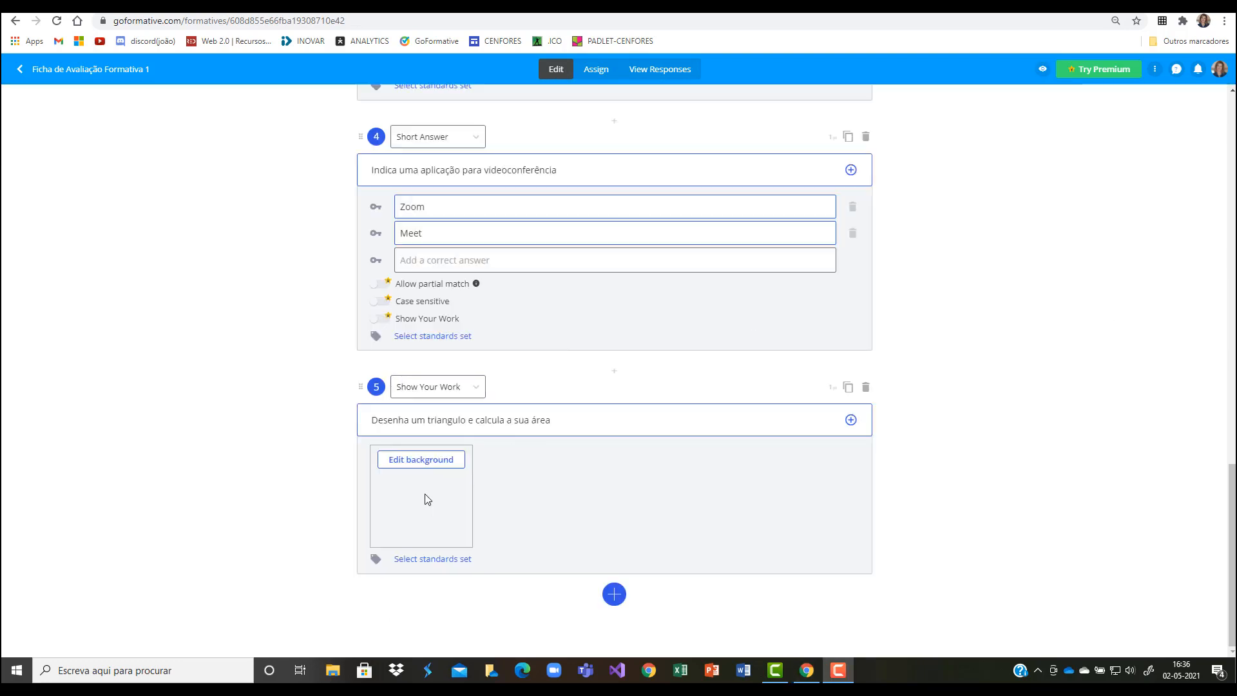
Step: Add a True Or False question after question 5
{"action": "left_click", "coordinate": [614, 595]}
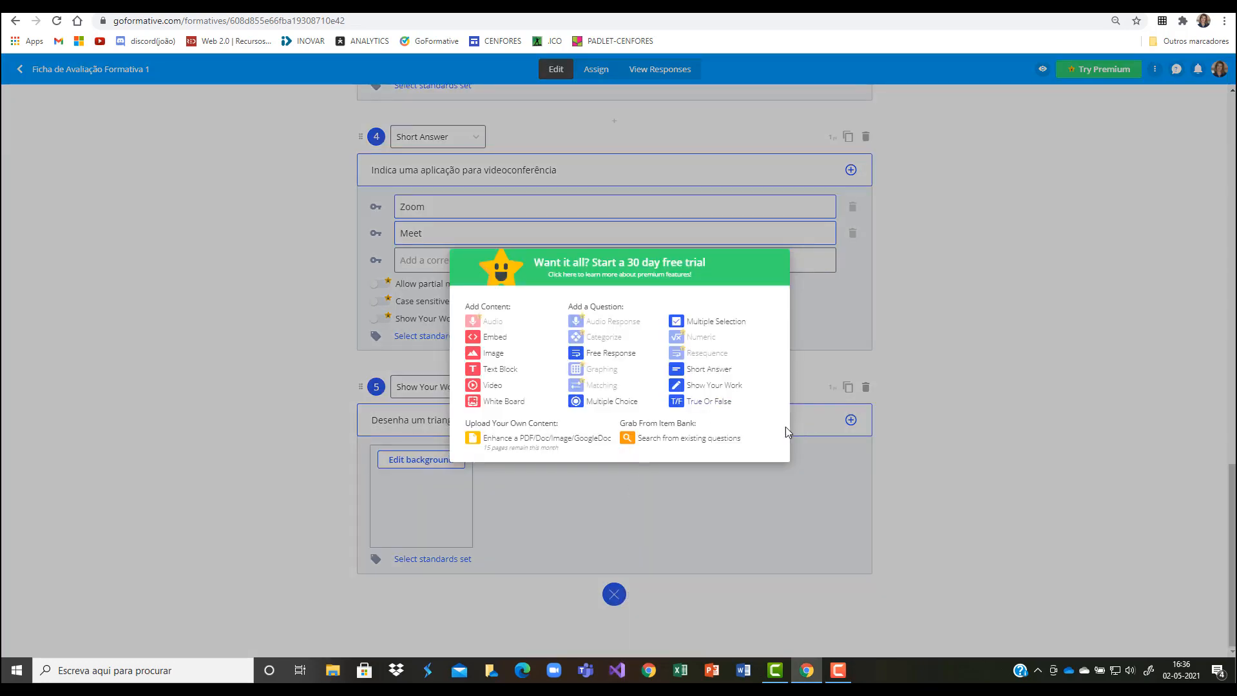
{"action": "left_click", "coordinate": [706, 401]}
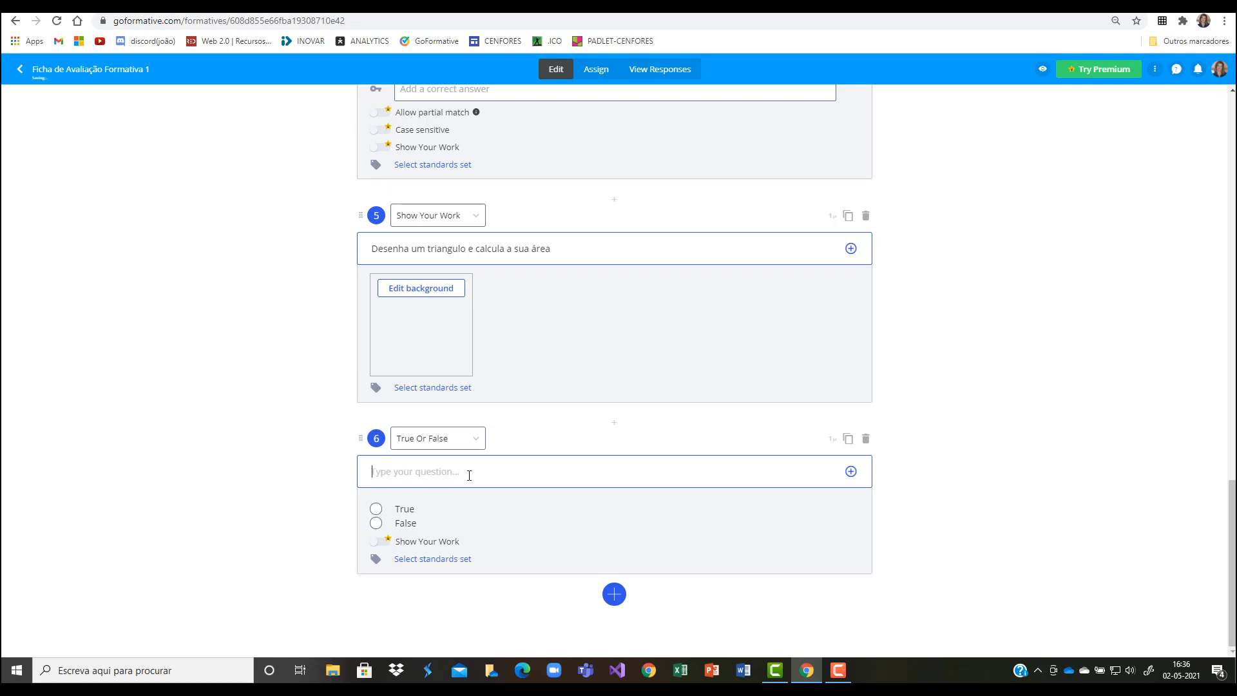
Step: Write "Portugal tem 30 milhões de habitantes" as the statement of question 6 and mark False as the correct answer
{"action": "type", "text": "Po"}
{"action": "key", "text": "BackSpace"}
{"action": "type", "text": "ões de habitantes"}
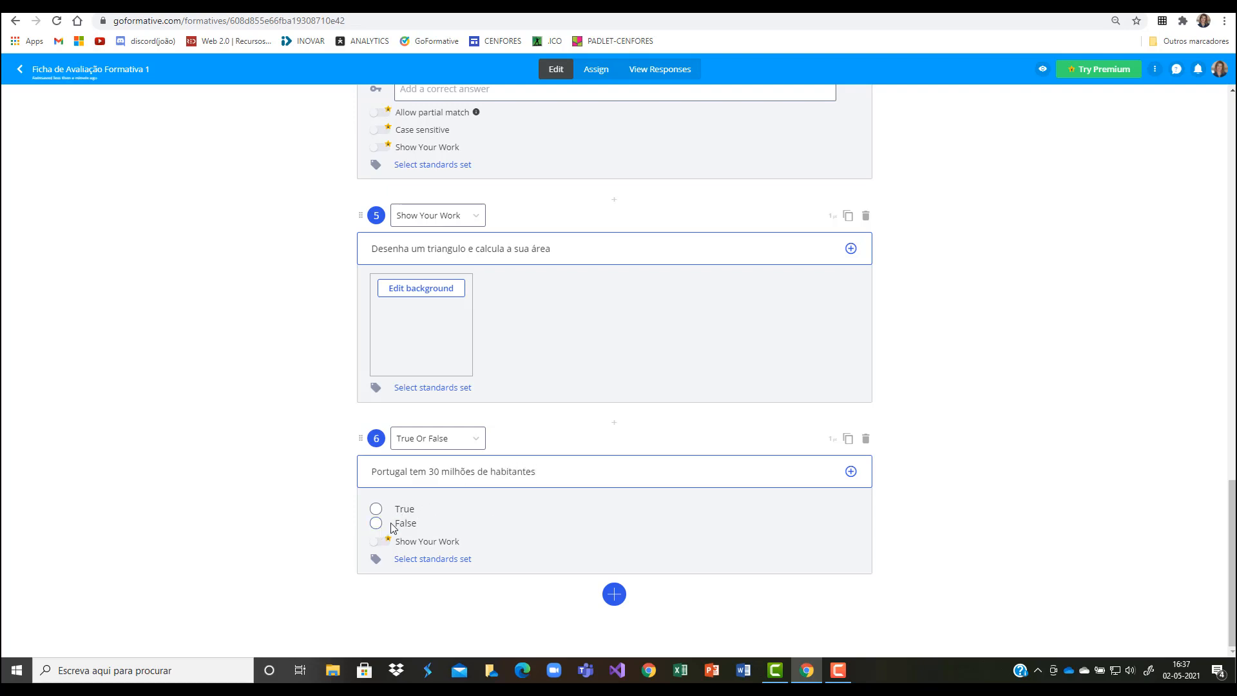
{"action": "left_click", "coordinate": [377, 523]}
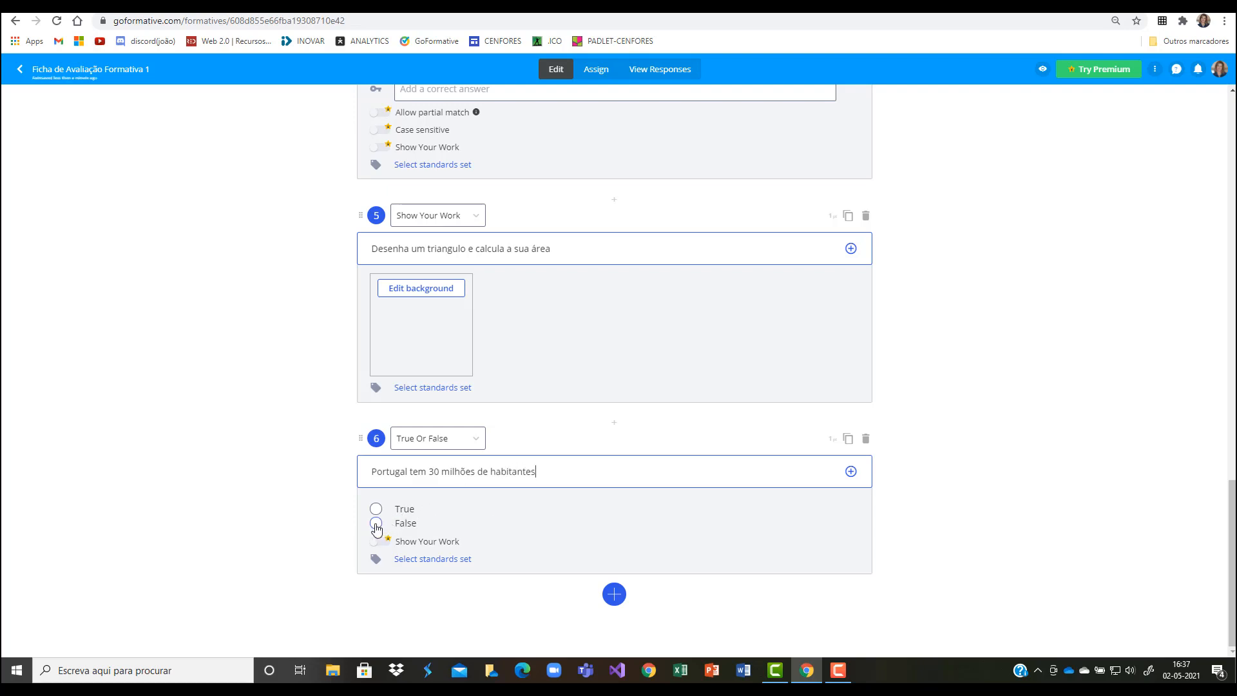
Step: Set the score of true/false question 6 to 5 points
{"action": "double_click", "coordinate": [829, 439]}
{"action": "mouse_move", "coordinate": [807, 670]}
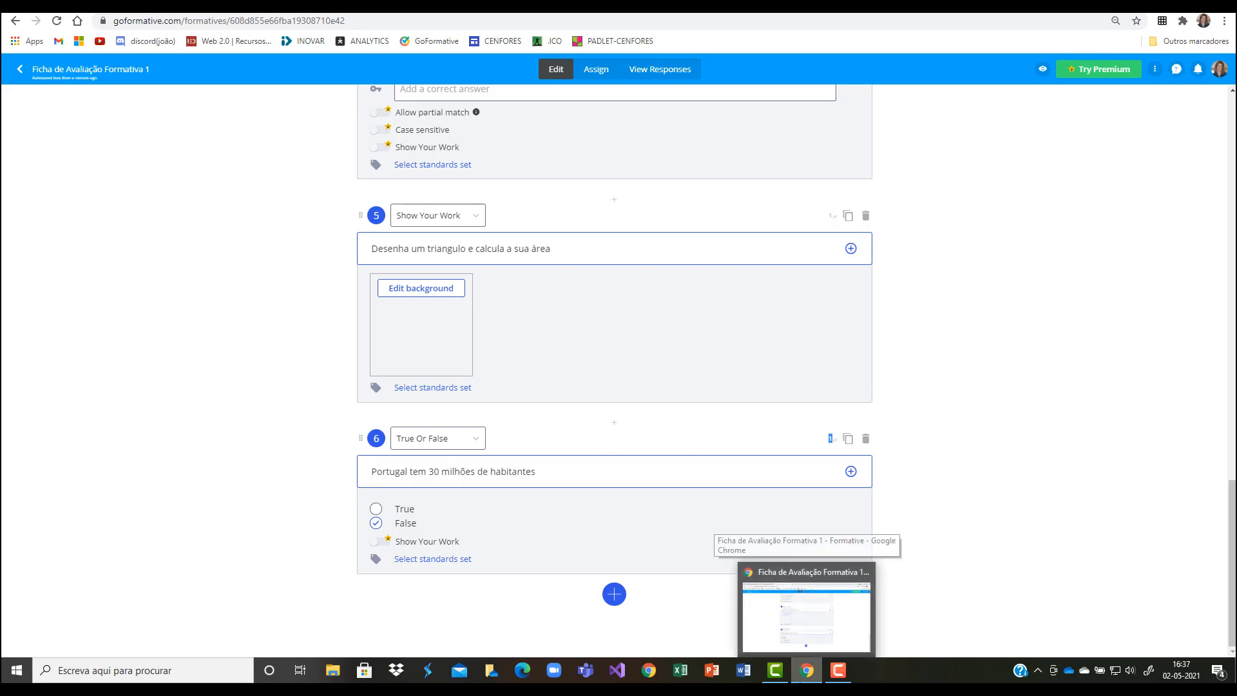
{"action": "type", "text": "5"}
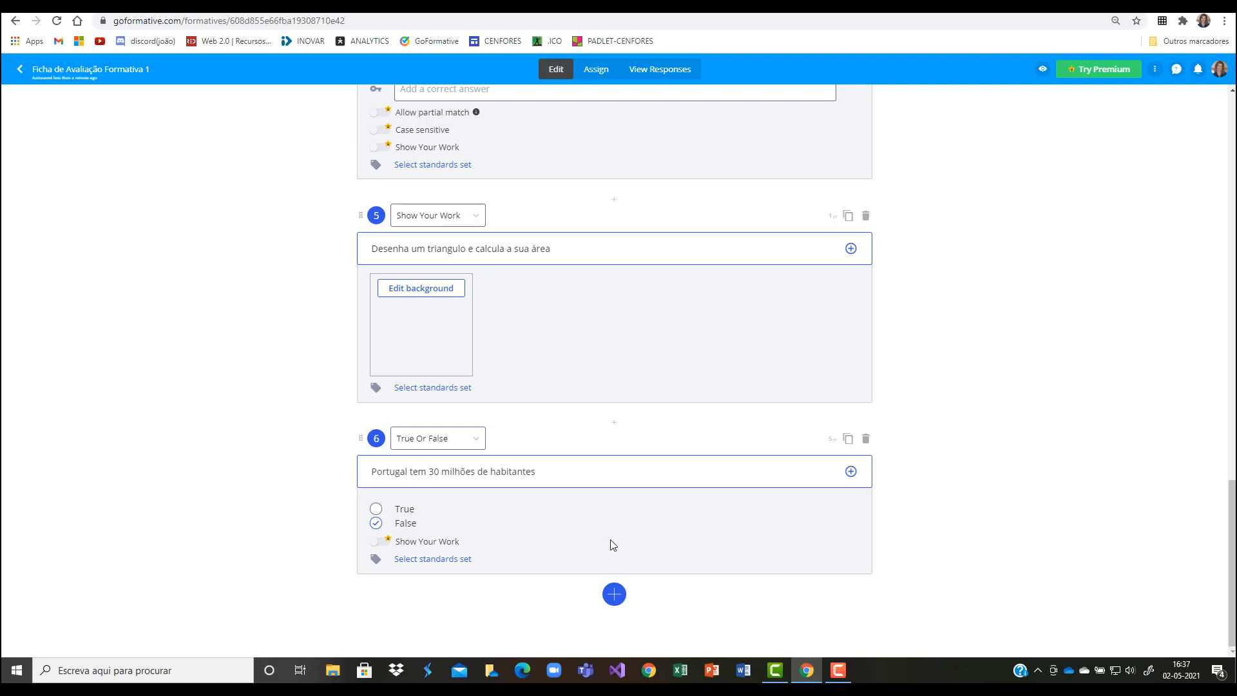
Step: Review the whole assessment from the header banner through questions 1 to 6, checking each question's type and answers
{"action": "scroll", "coordinate": [592, 516], "scroll_direction": "up", "scroll_amount": 15}
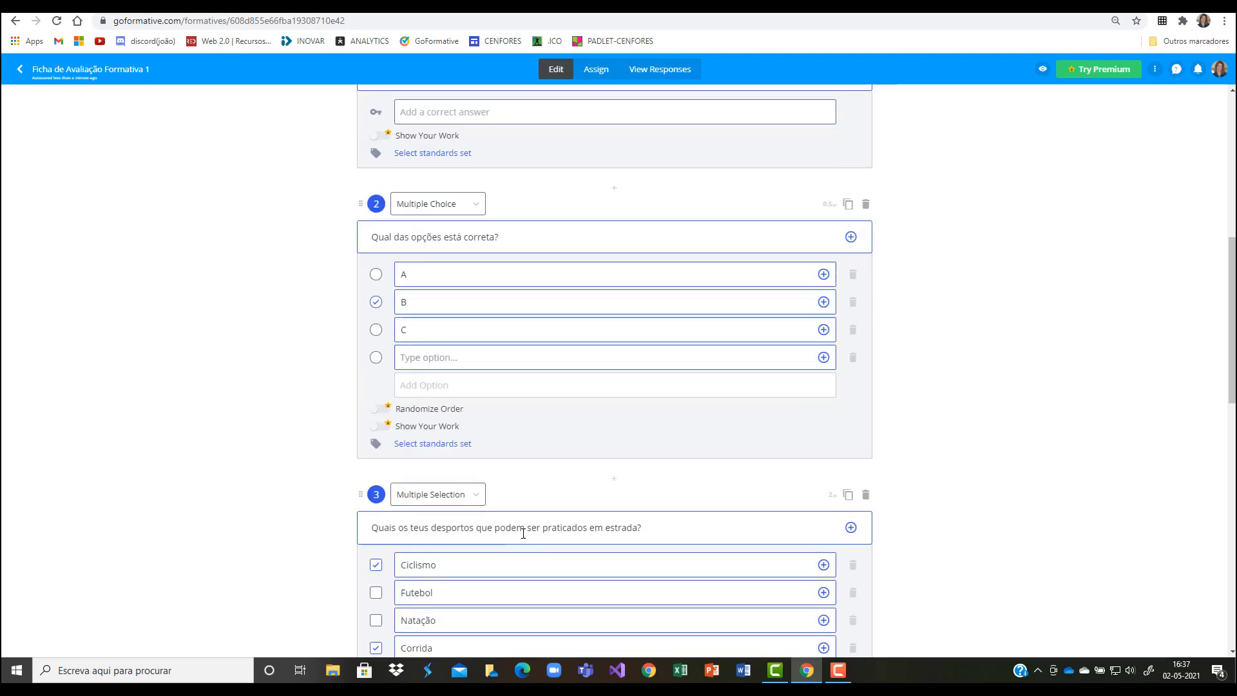
{"action": "scroll", "coordinate": [524, 533], "scroll_direction": "up", "scroll_amount": 7}
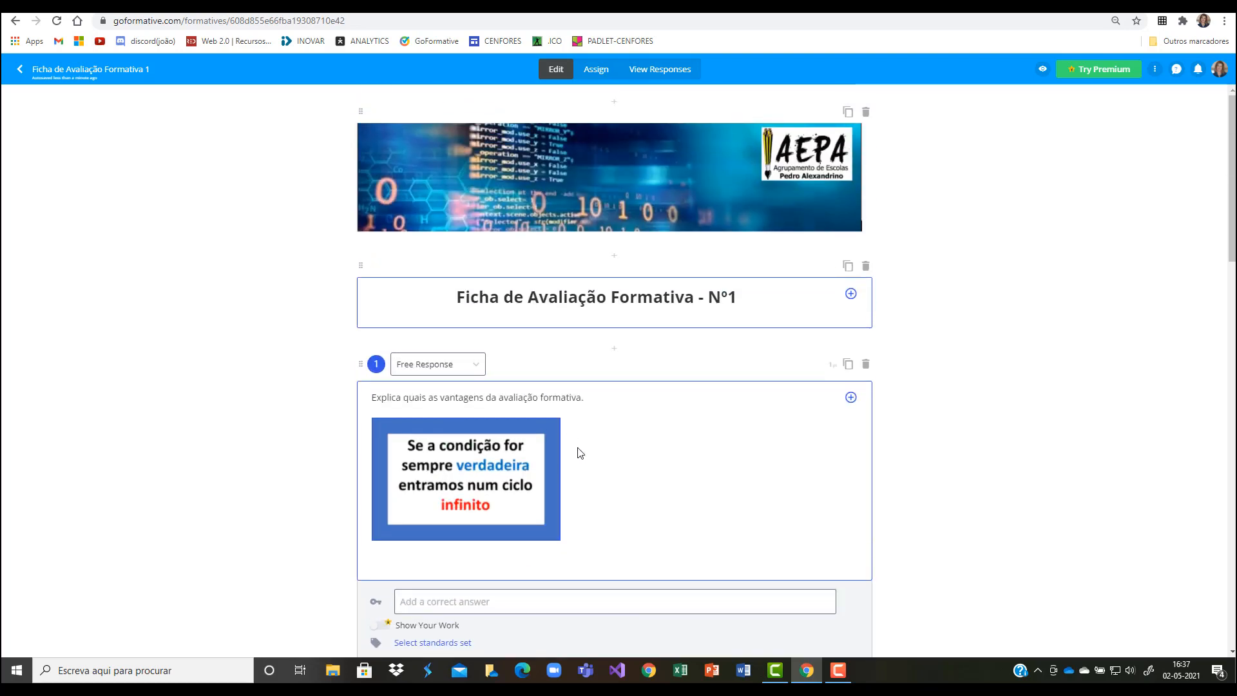
{"action": "scroll", "coordinate": [462, 513], "scroll_direction": "down", "scroll_amount": 3}
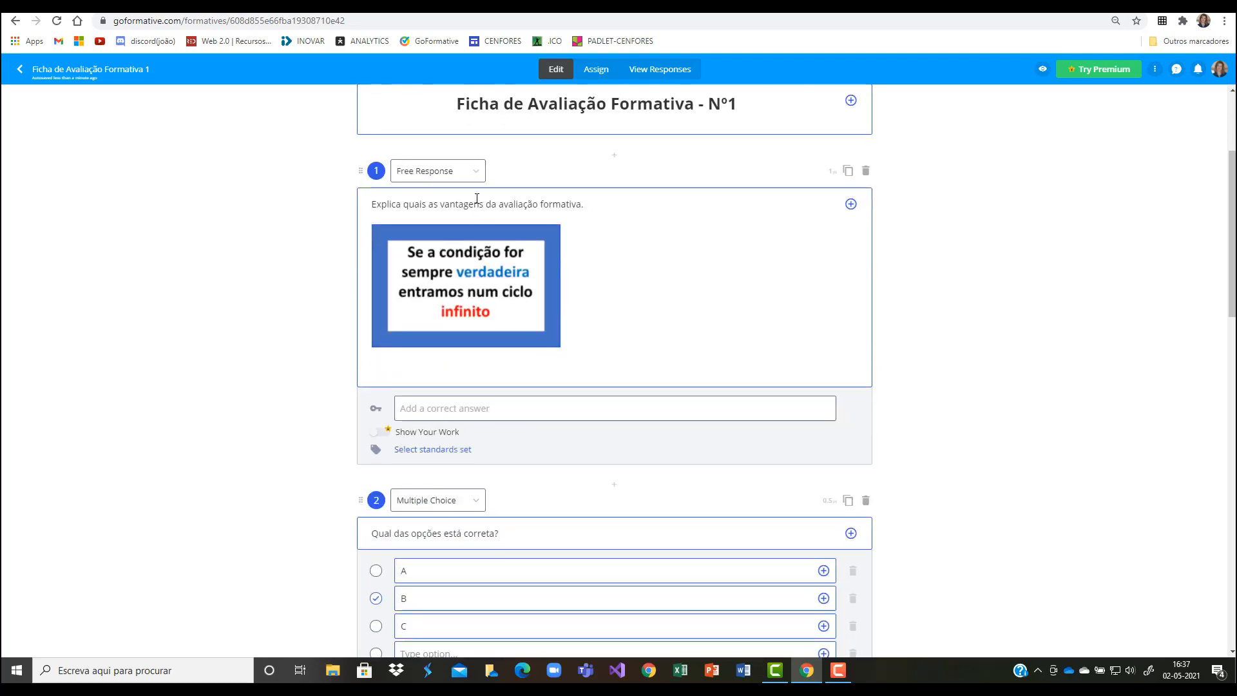
{"action": "scroll", "coordinate": [434, 393], "scroll_direction": "down", "scroll_amount": 4}
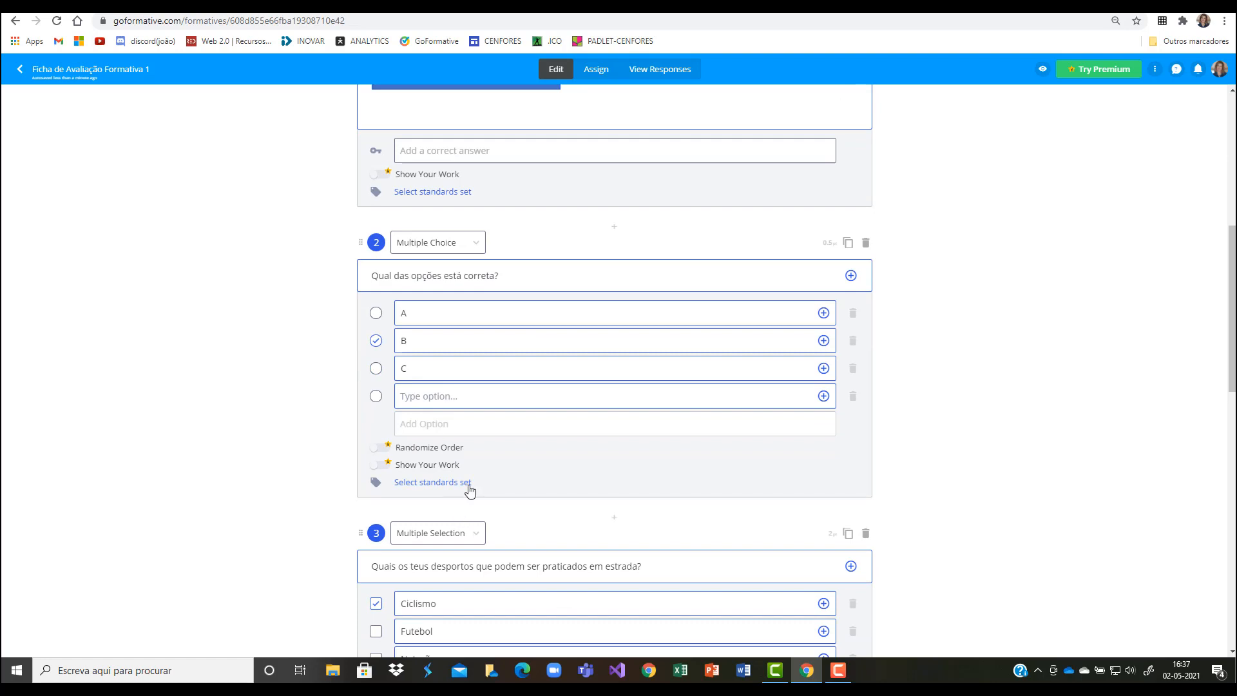
{"action": "scroll", "coordinate": [463, 476], "scroll_direction": "down", "scroll_amount": 2}
{"action": "scroll", "coordinate": [470, 451], "scroll_direction": "down", "scroll_amount": 2}
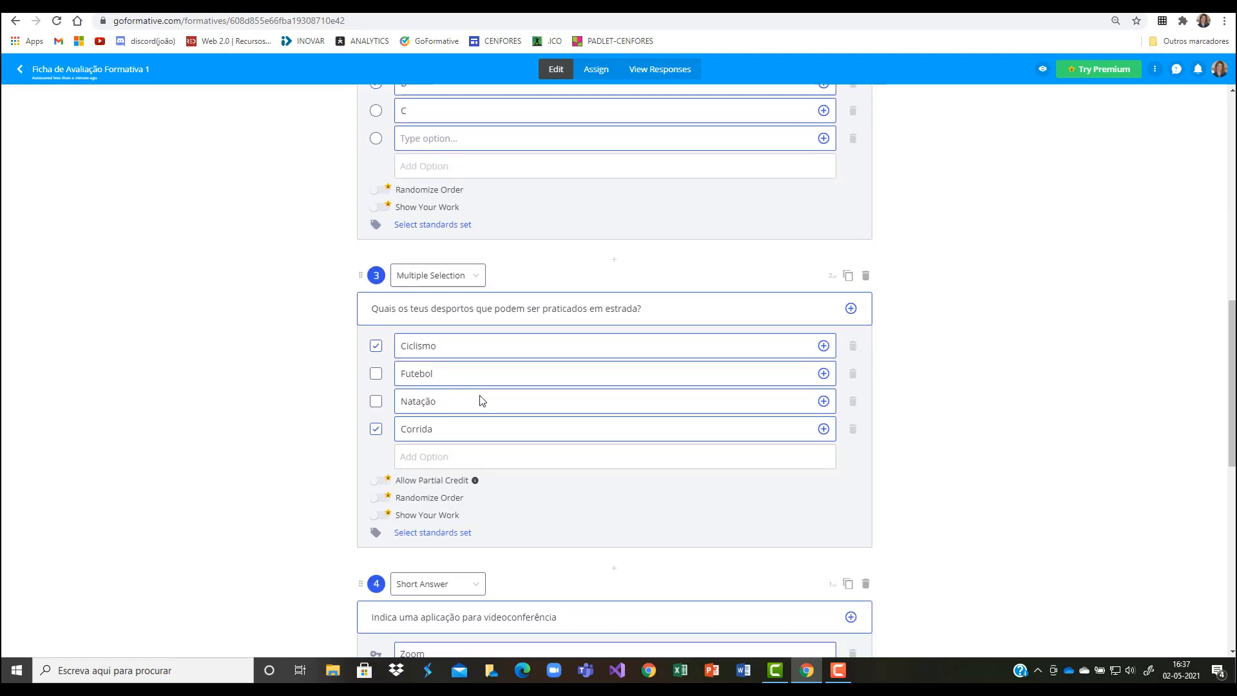
{"action": "scroll", "coordinate": [471, 523], "scroll_direction": "down", "scroll_amount": 4}
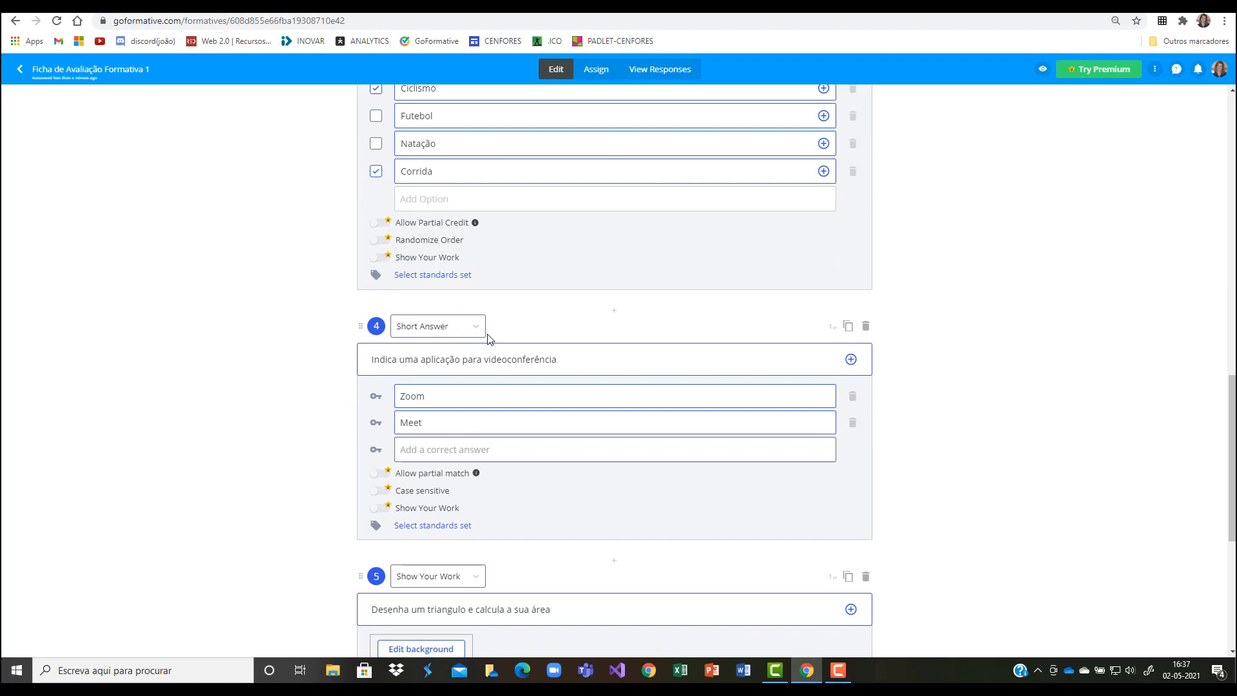
{"action": "scroll", "coordinate": [462, 542], "scroll_direction": "down", "scroll_amount": 5}
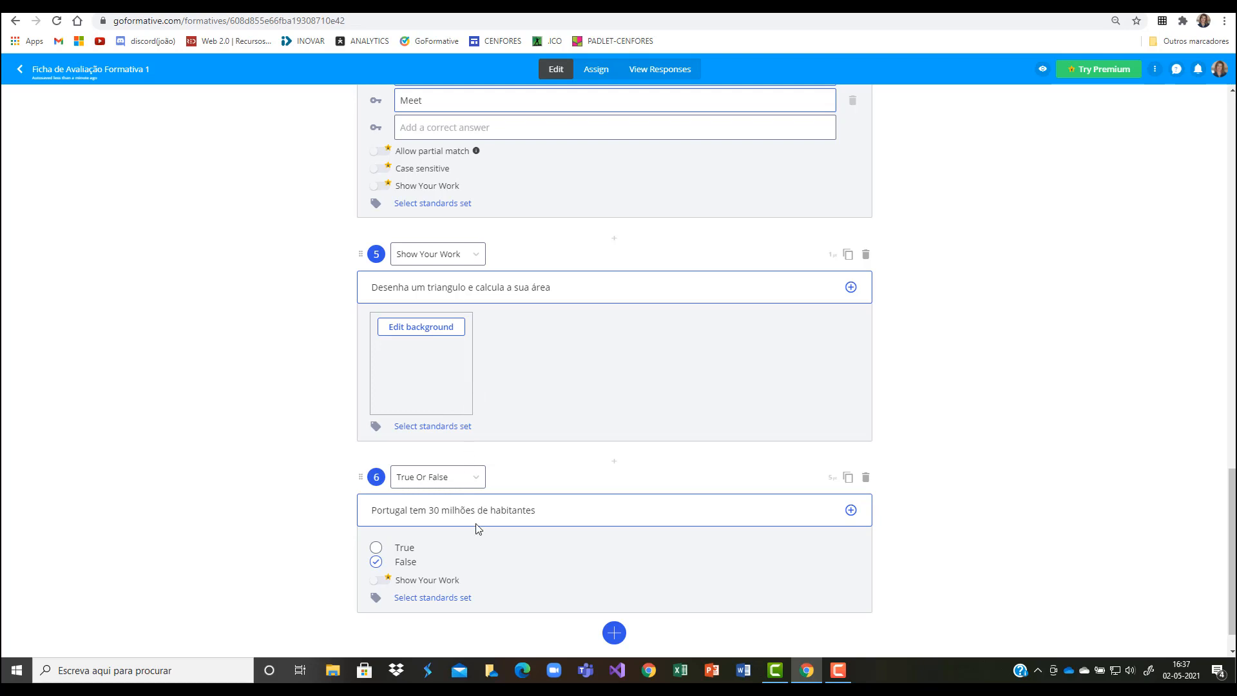
{"action": "scroll", "coordinate": [475, 527], "scroll_direction": "down", "scroll_amount": 1}
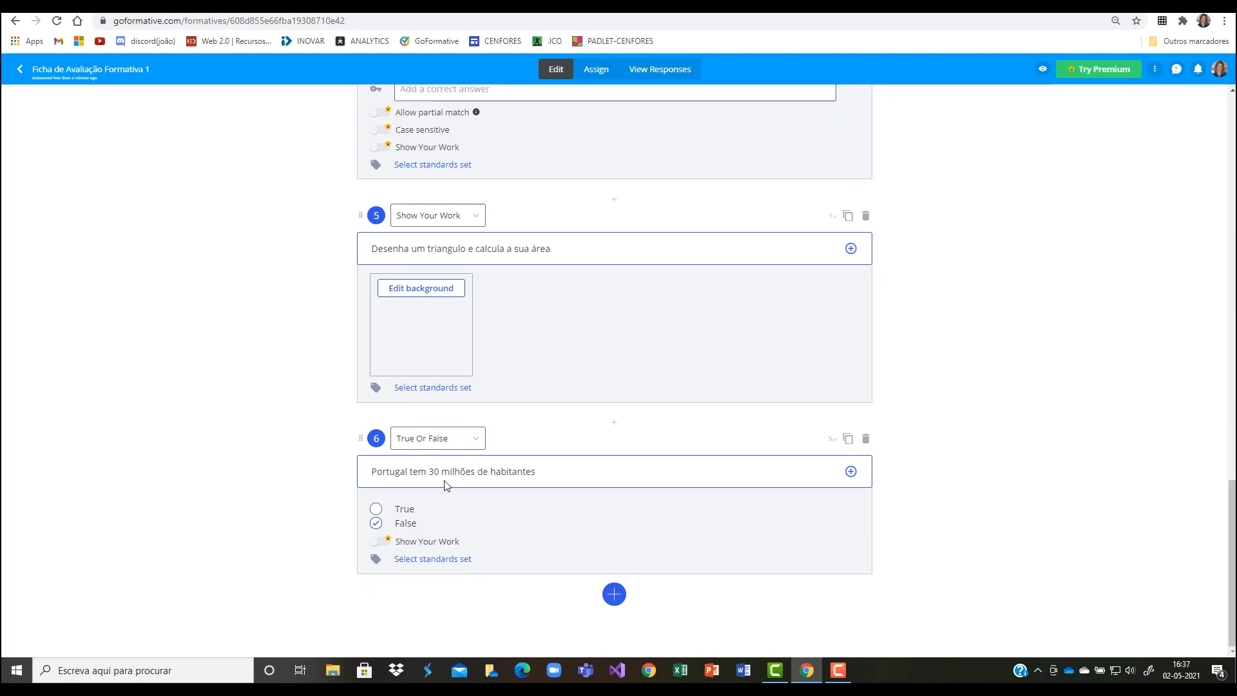